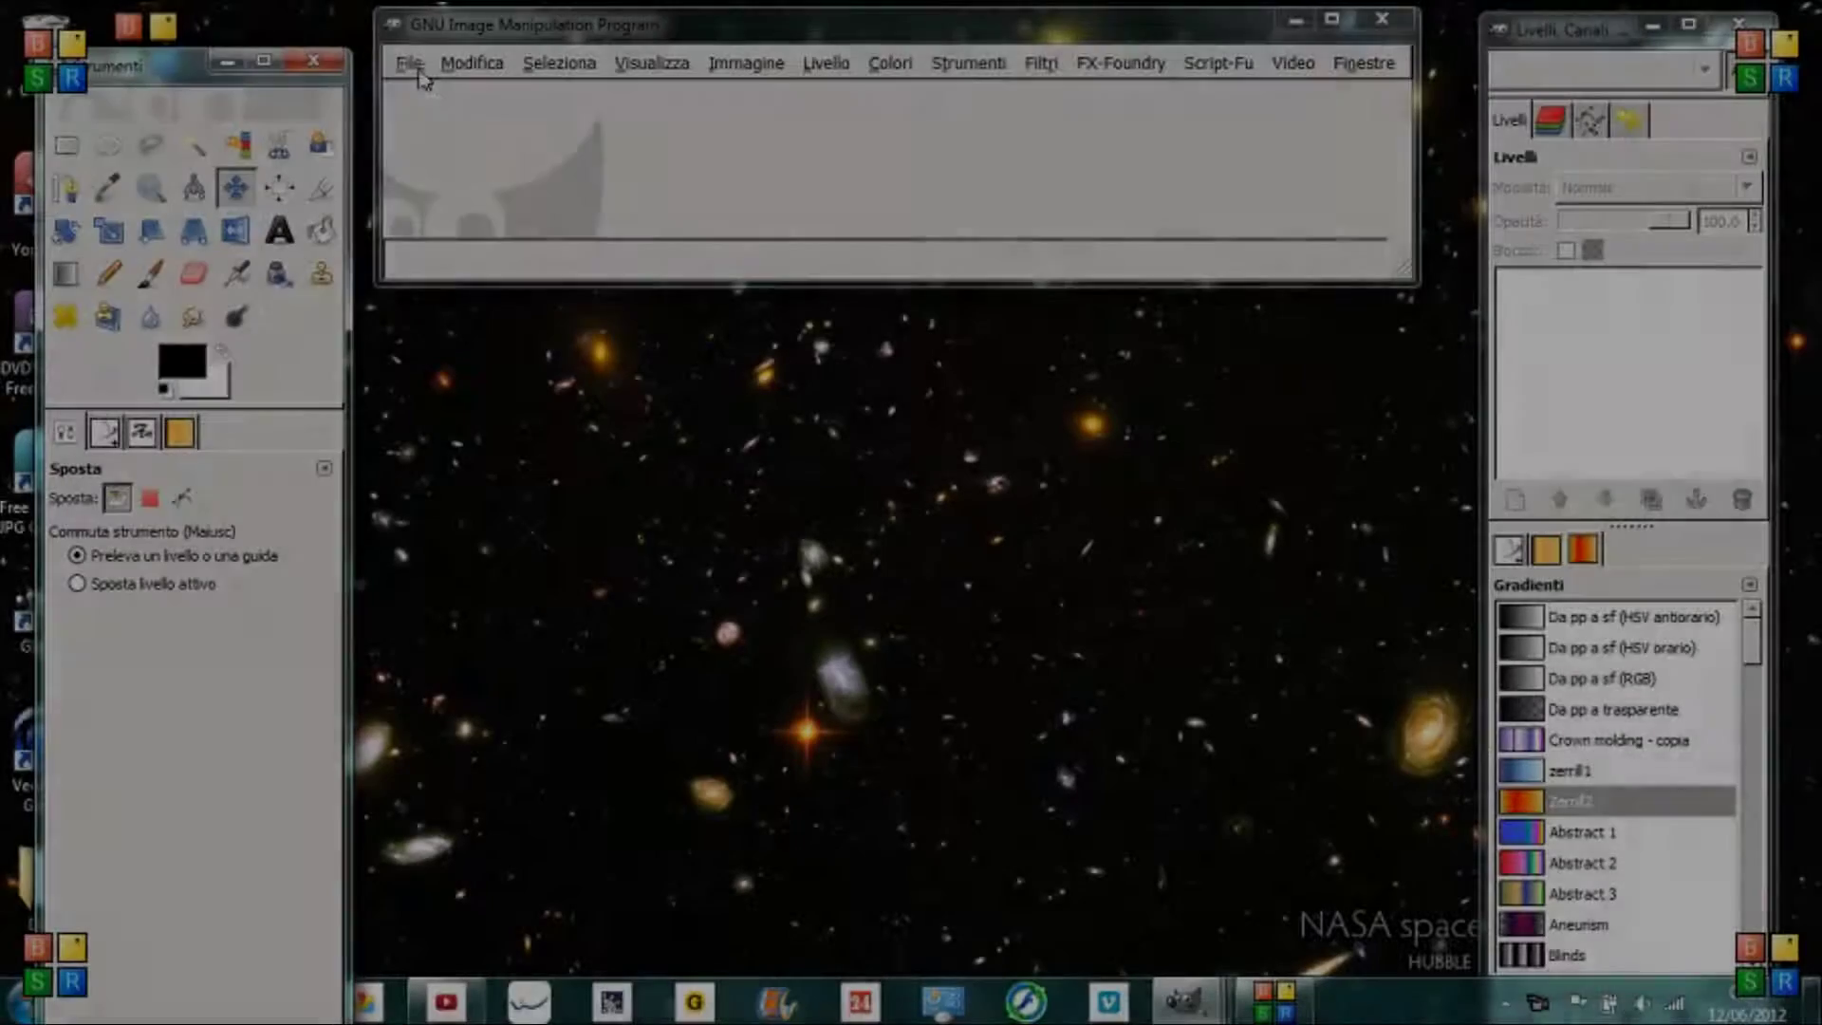
Open the File menu in the empty GIMP workspace
click(409, 62)
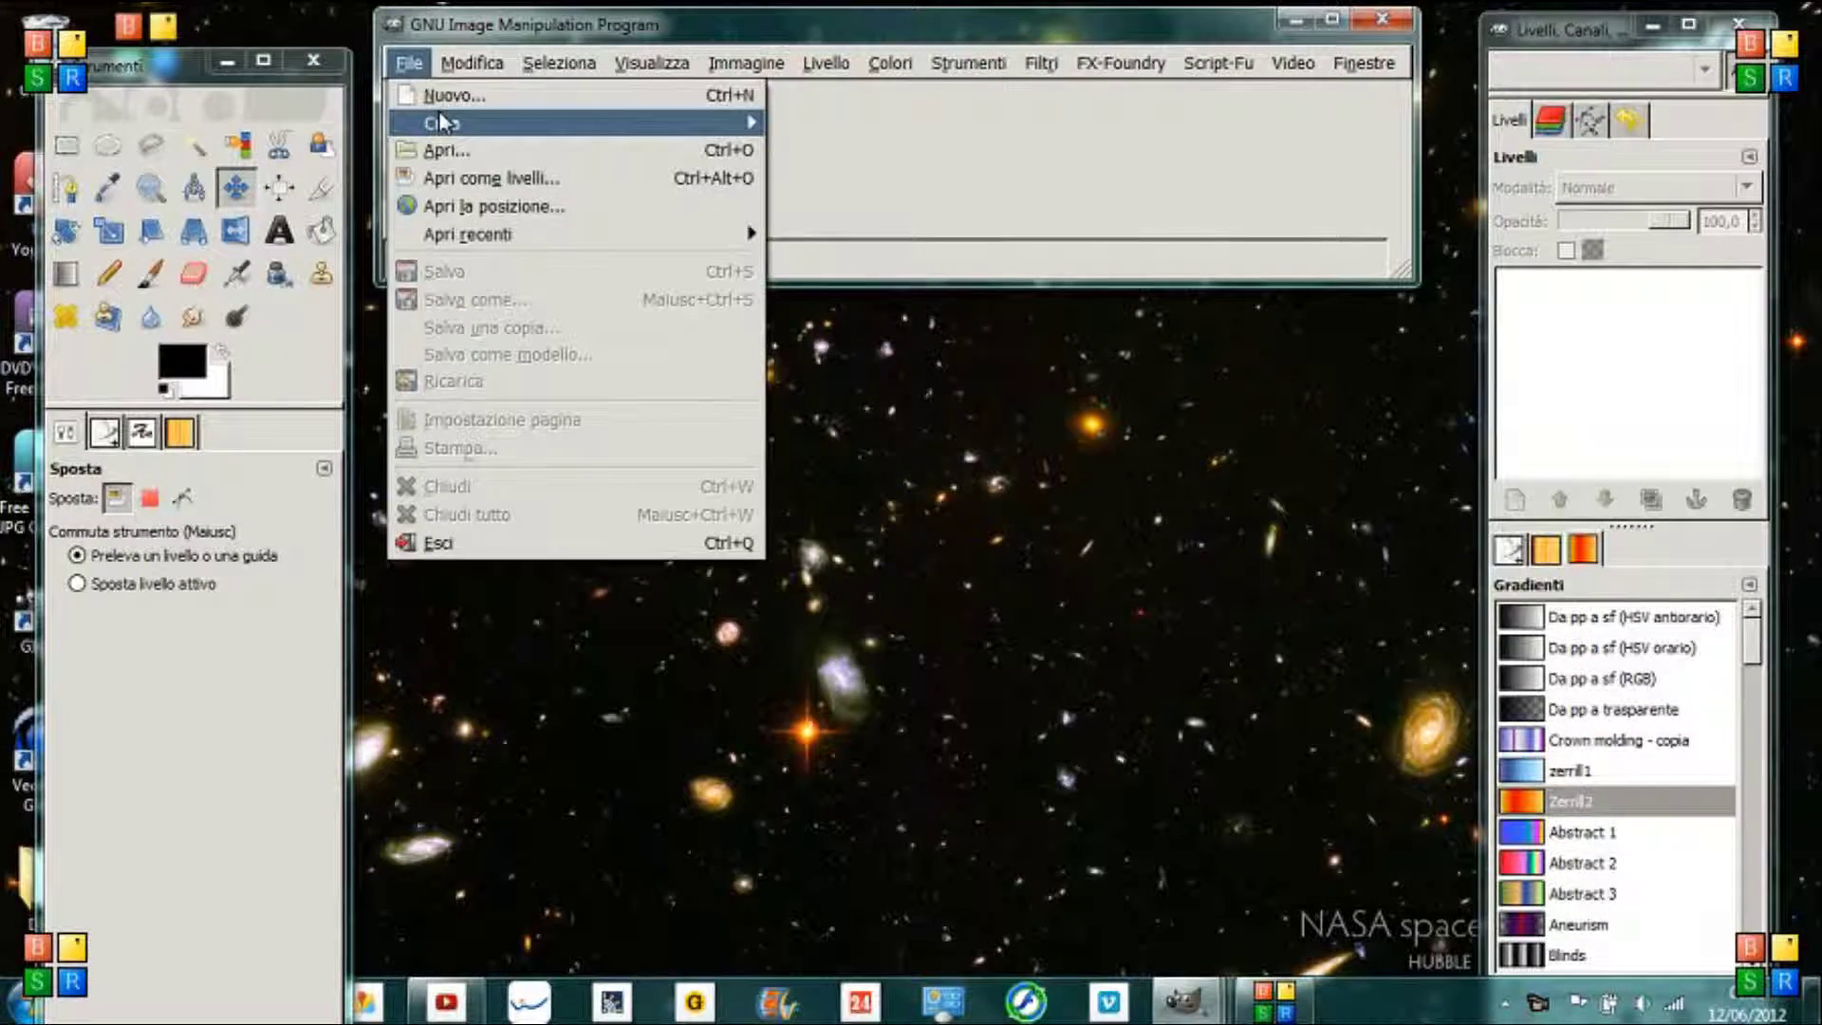
Create a new 1024×768 image filled with the black foreground colour
click(448, 95)
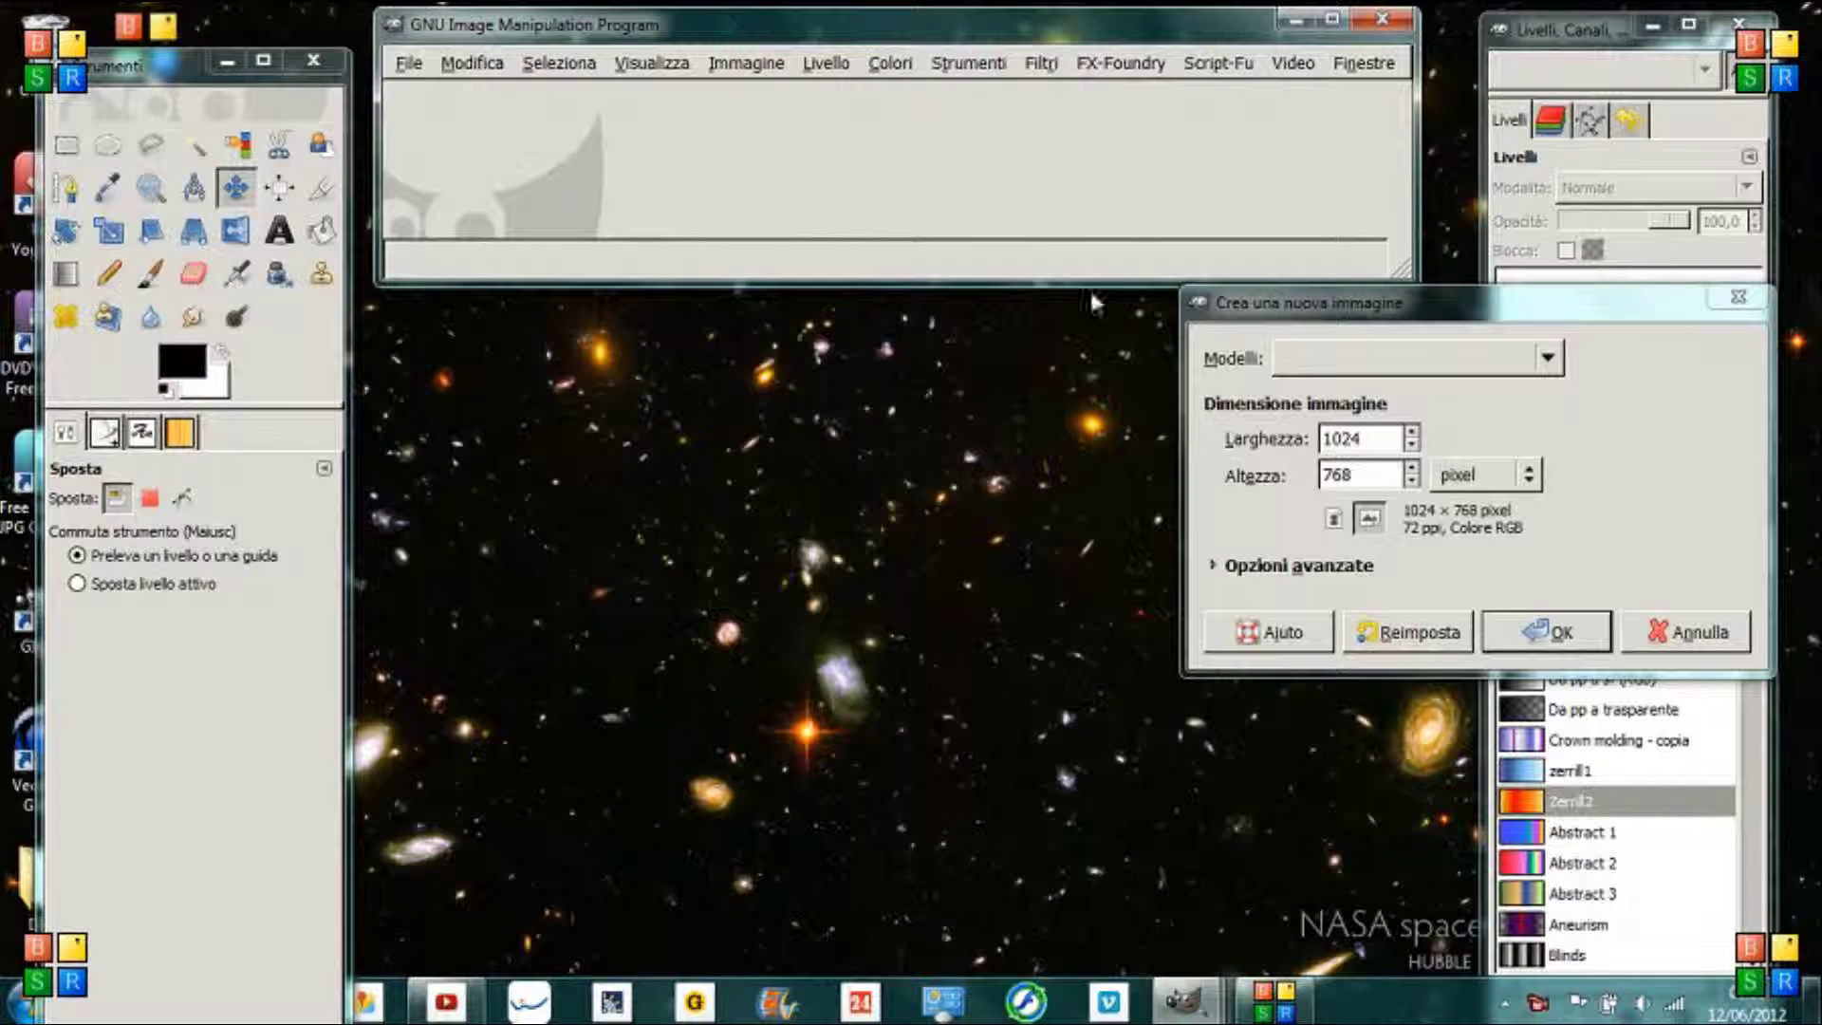
click(1223, 567)
click(1530, 742)
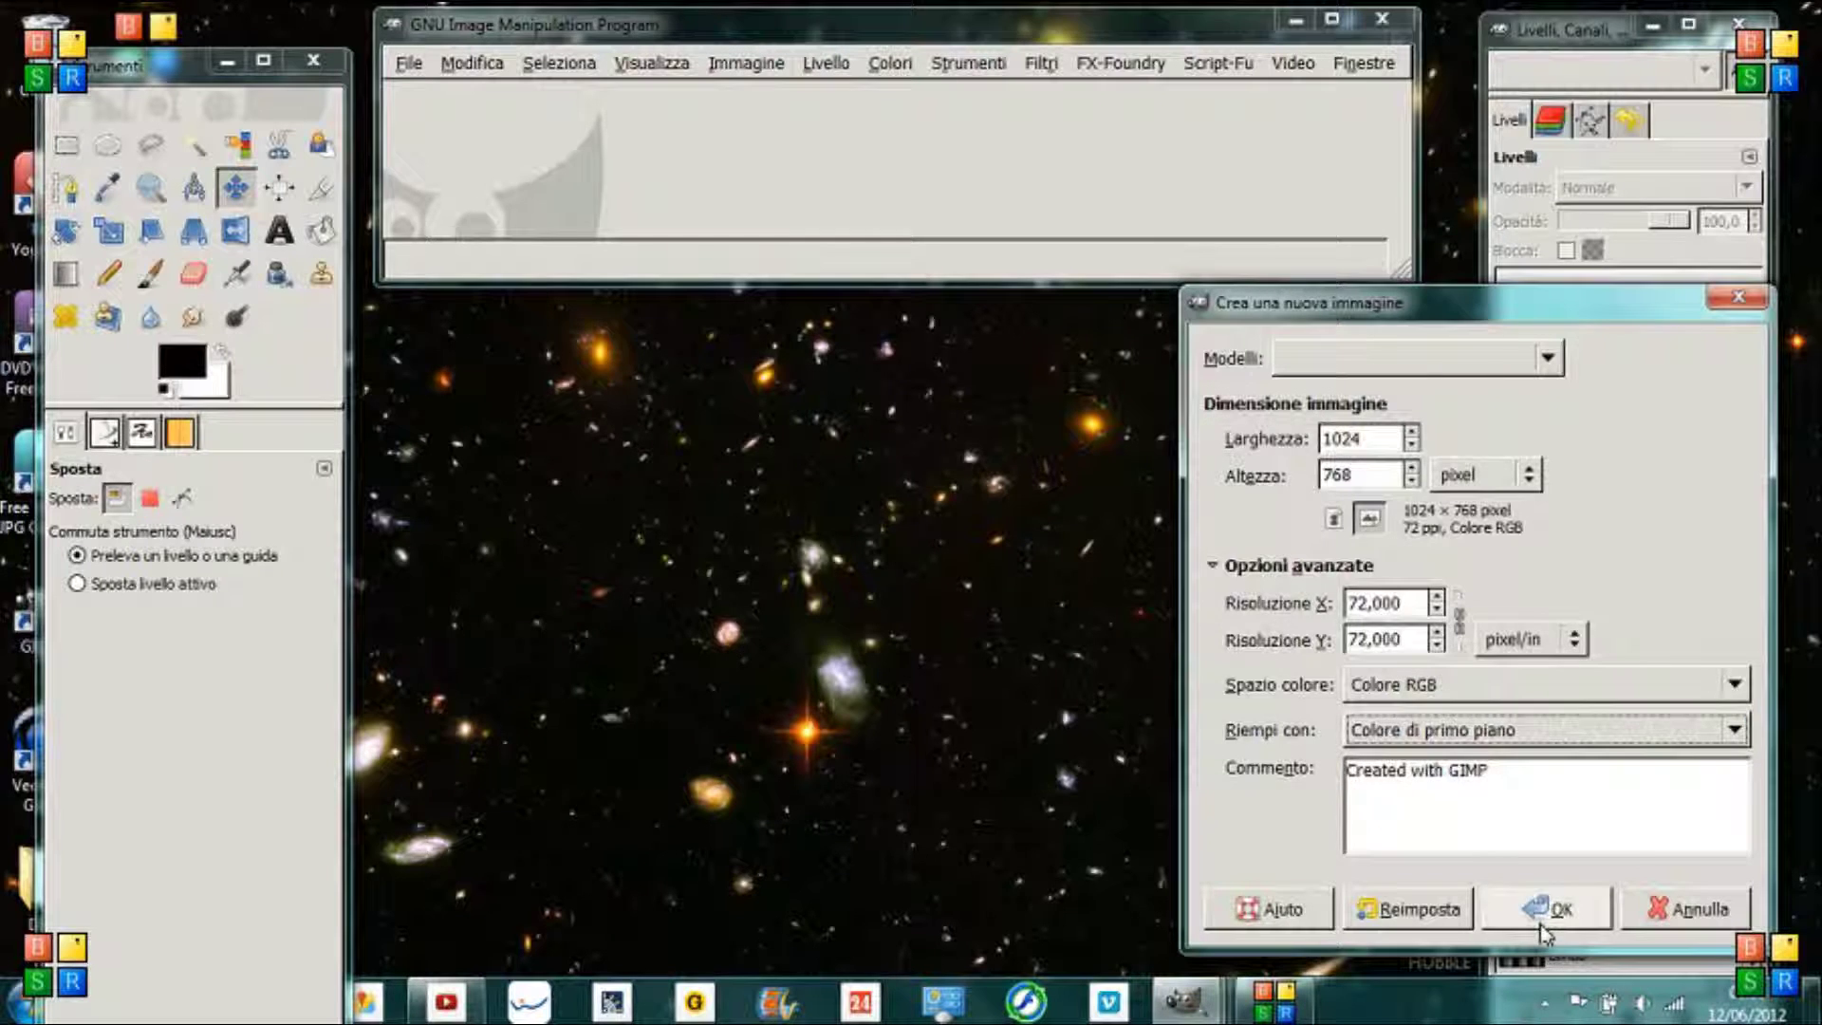
click(1545, 911)
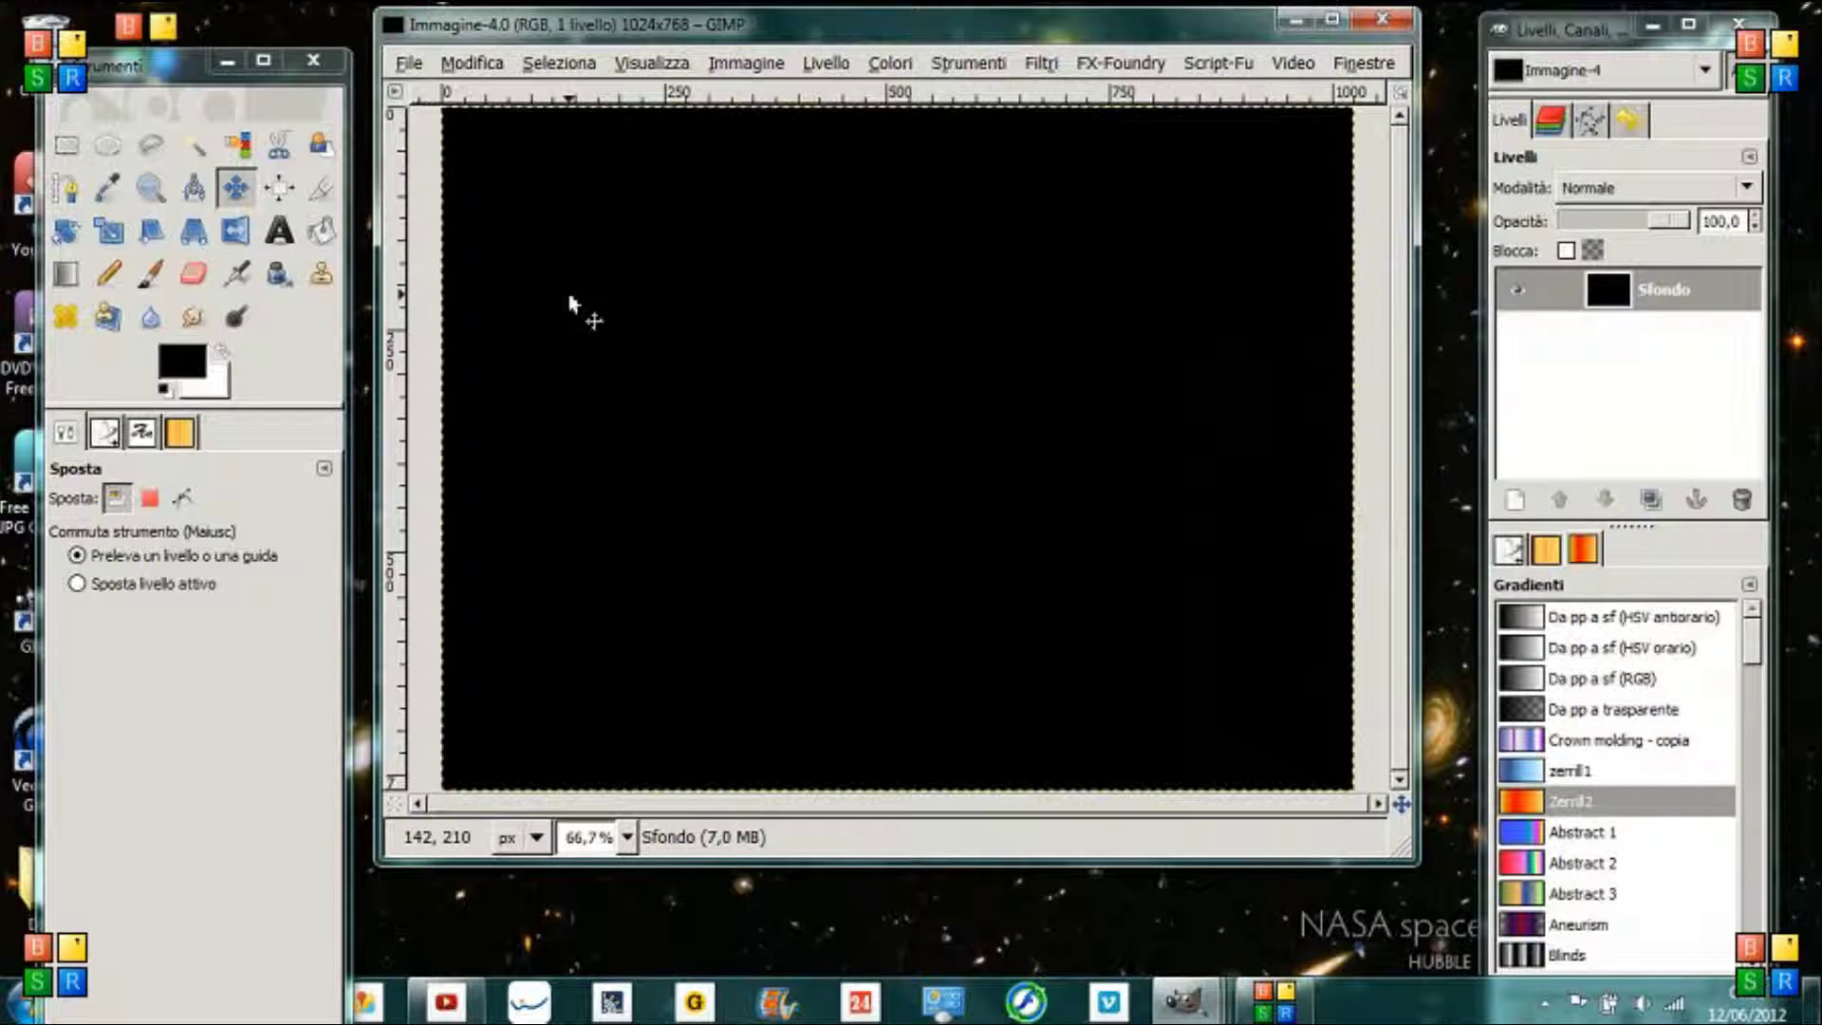
click(411, 64)
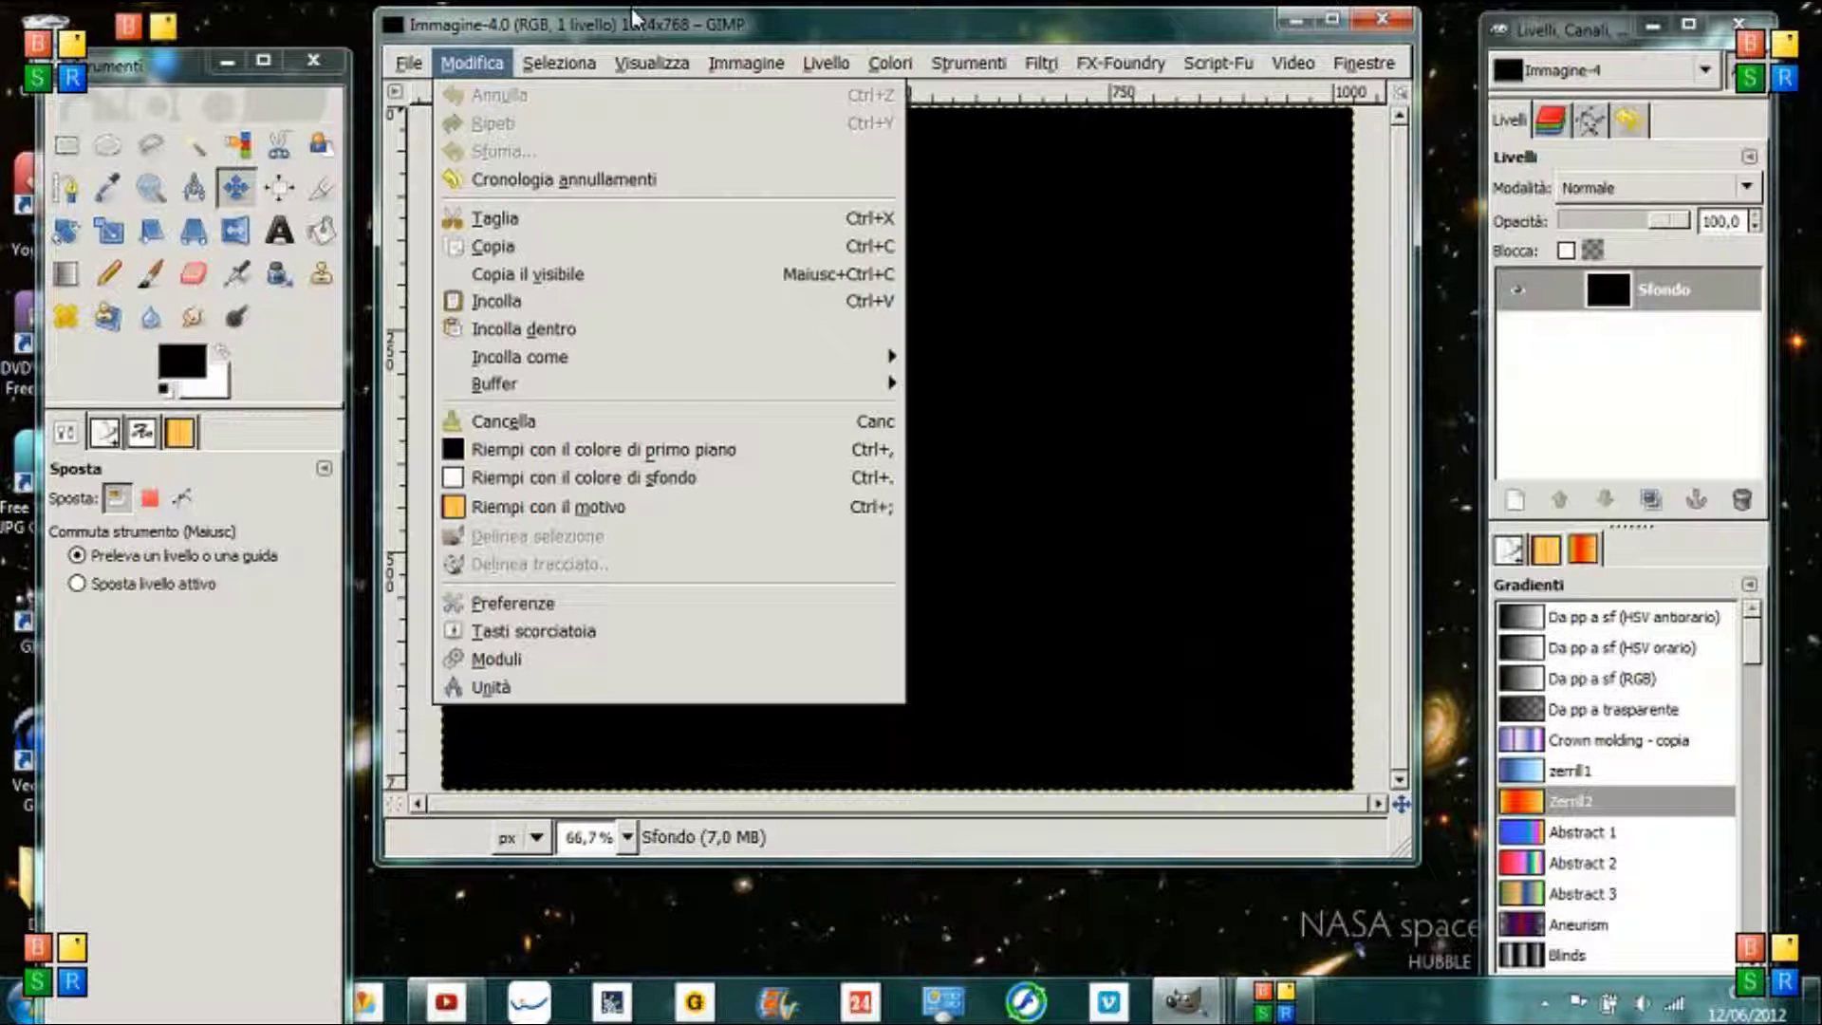
Enlarge the image window and zoom to fit the canvas's short side at 75.8%
click(472, 64)
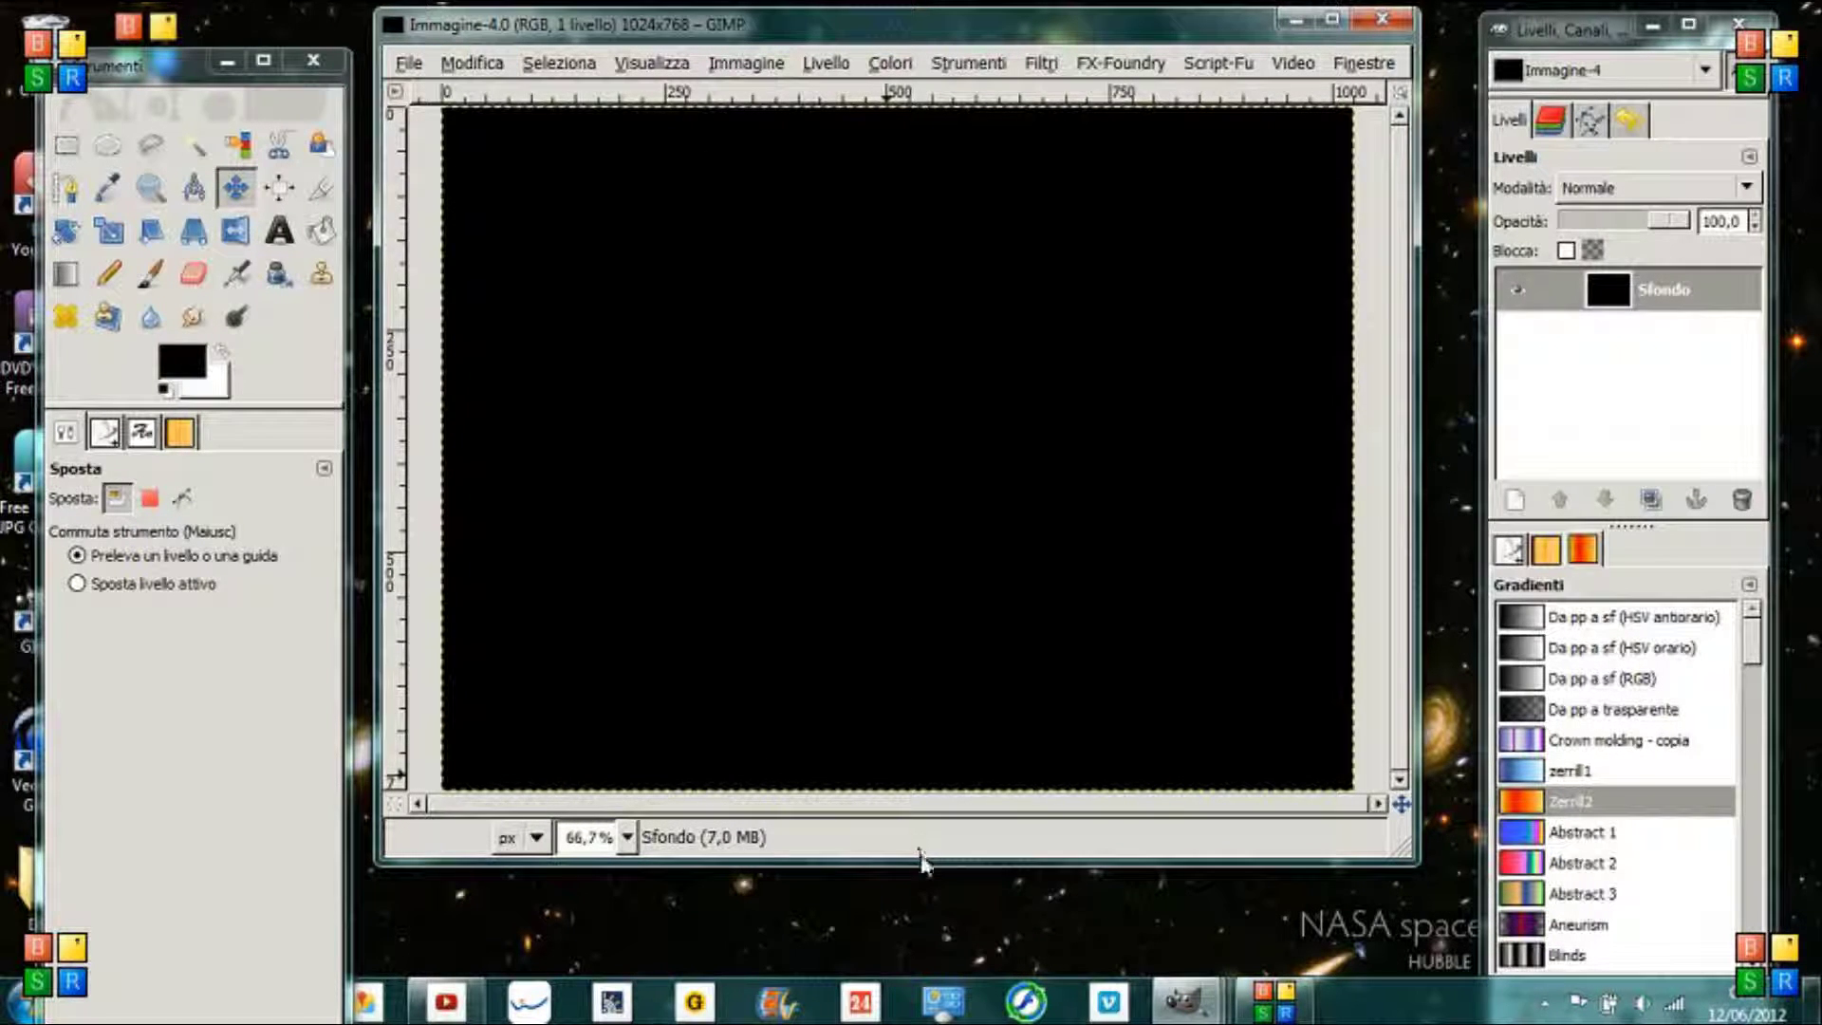
drag(919, 860, 919, 956)
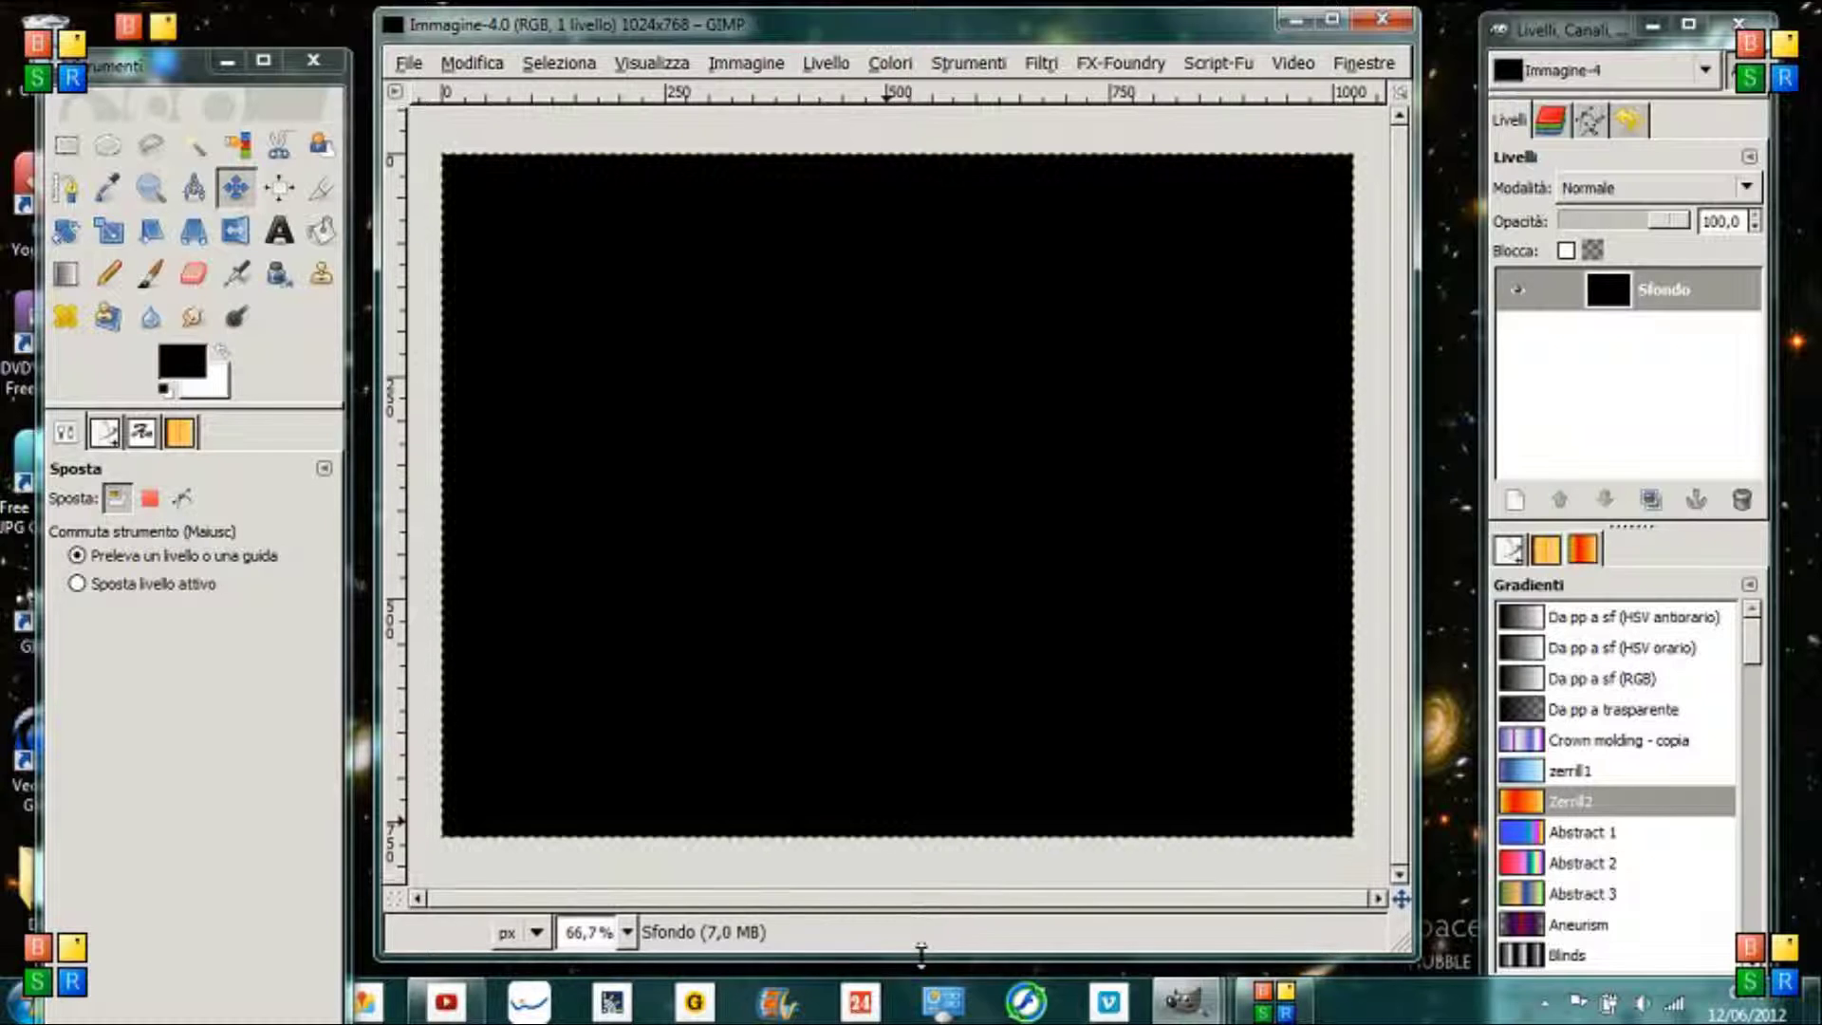
drag(1420, 603, 1477, 600)
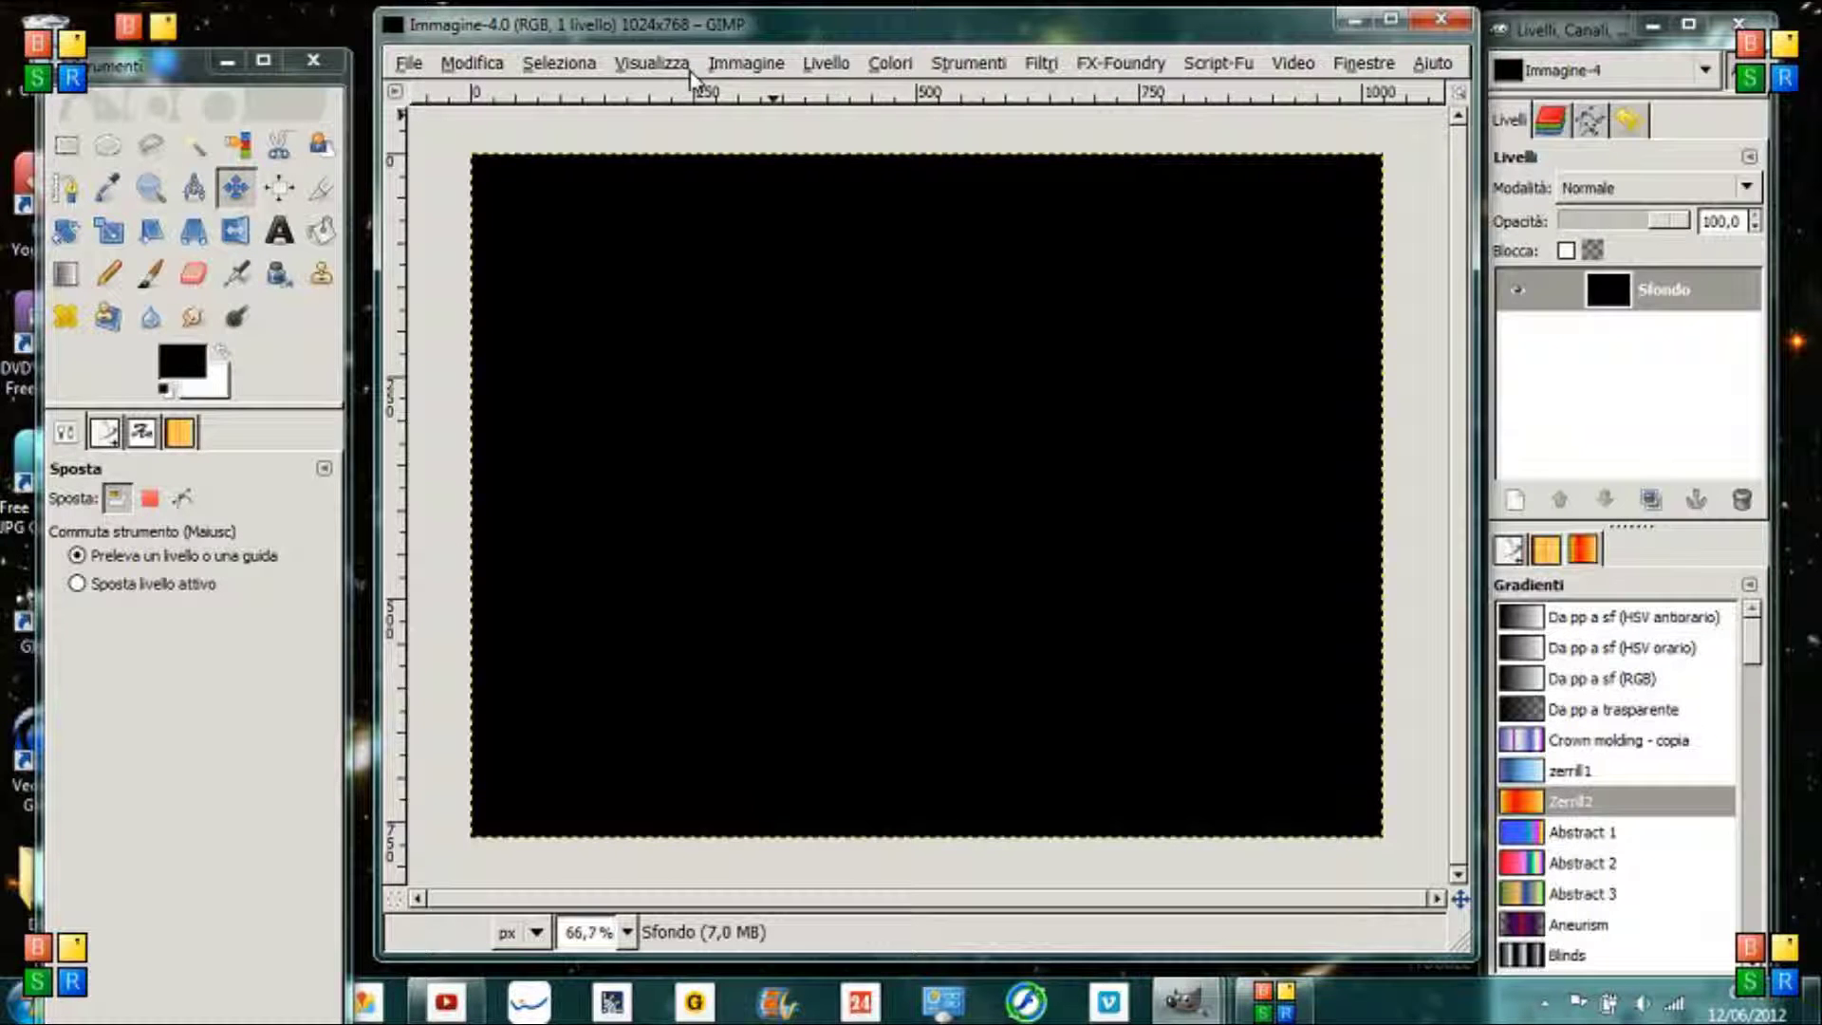
click(651, 63)
mouse_move(691, 150)
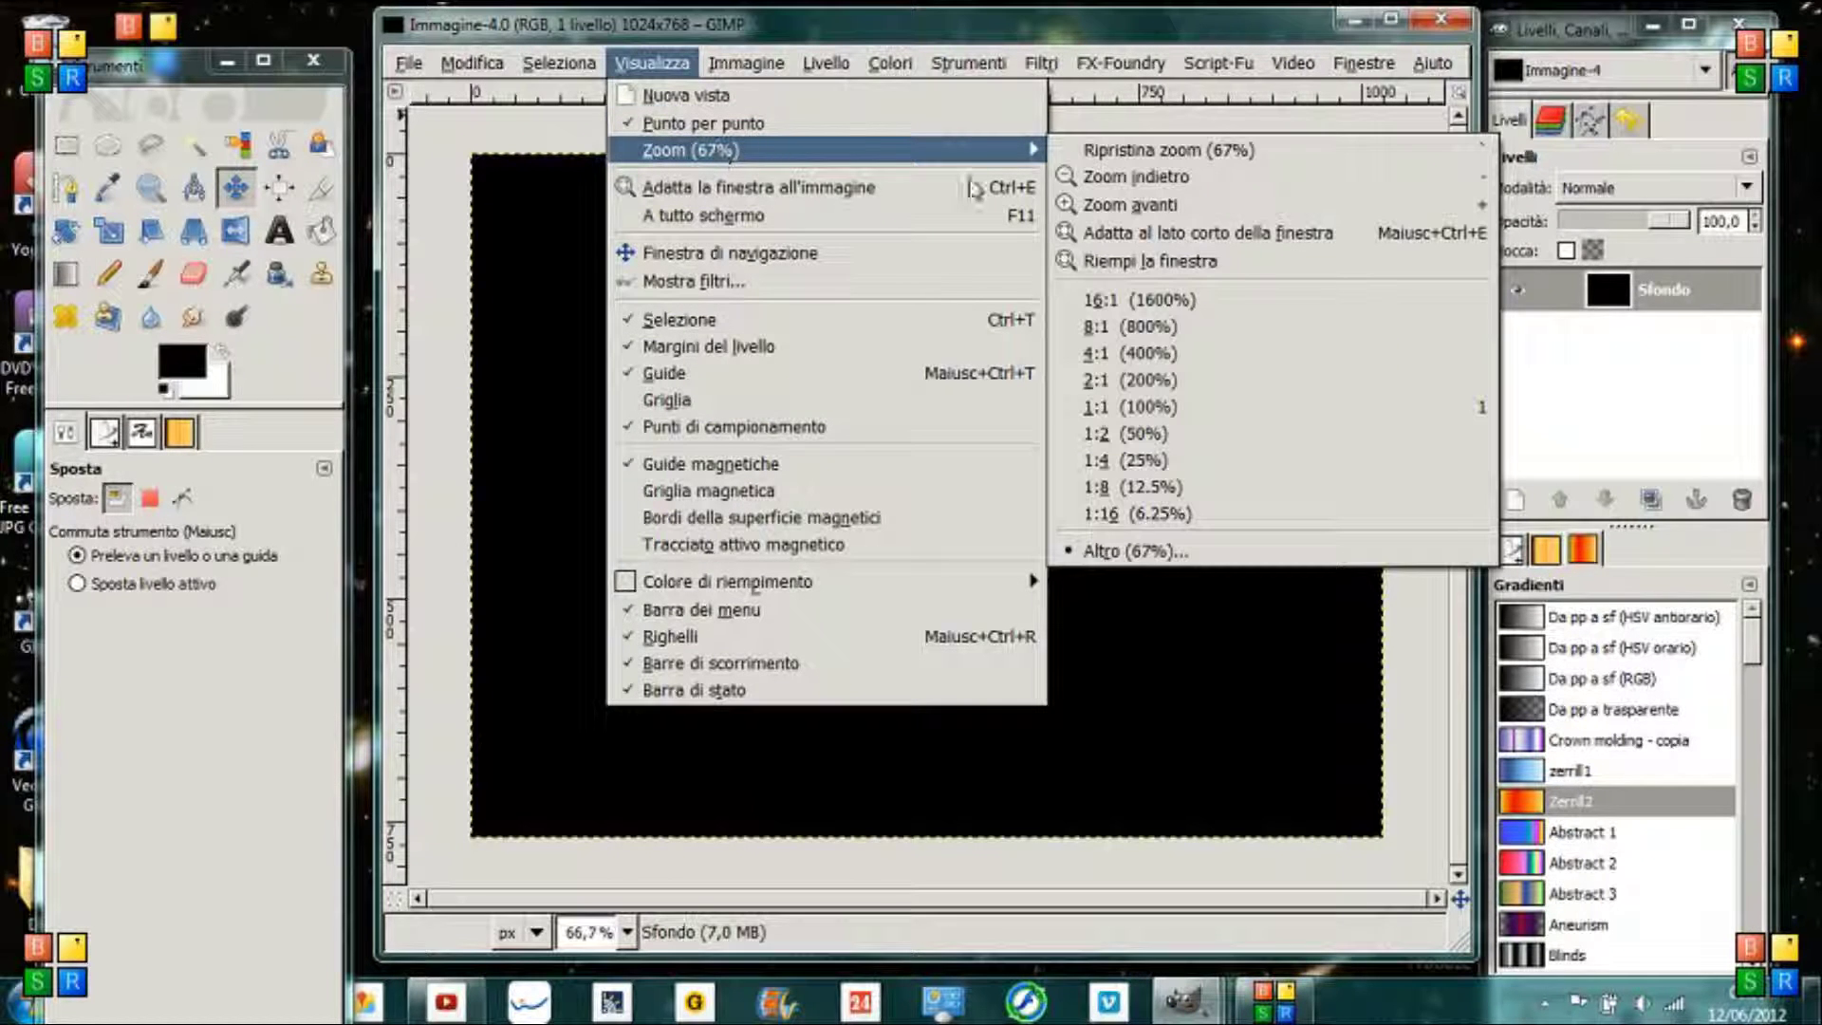
click(1229, 235)
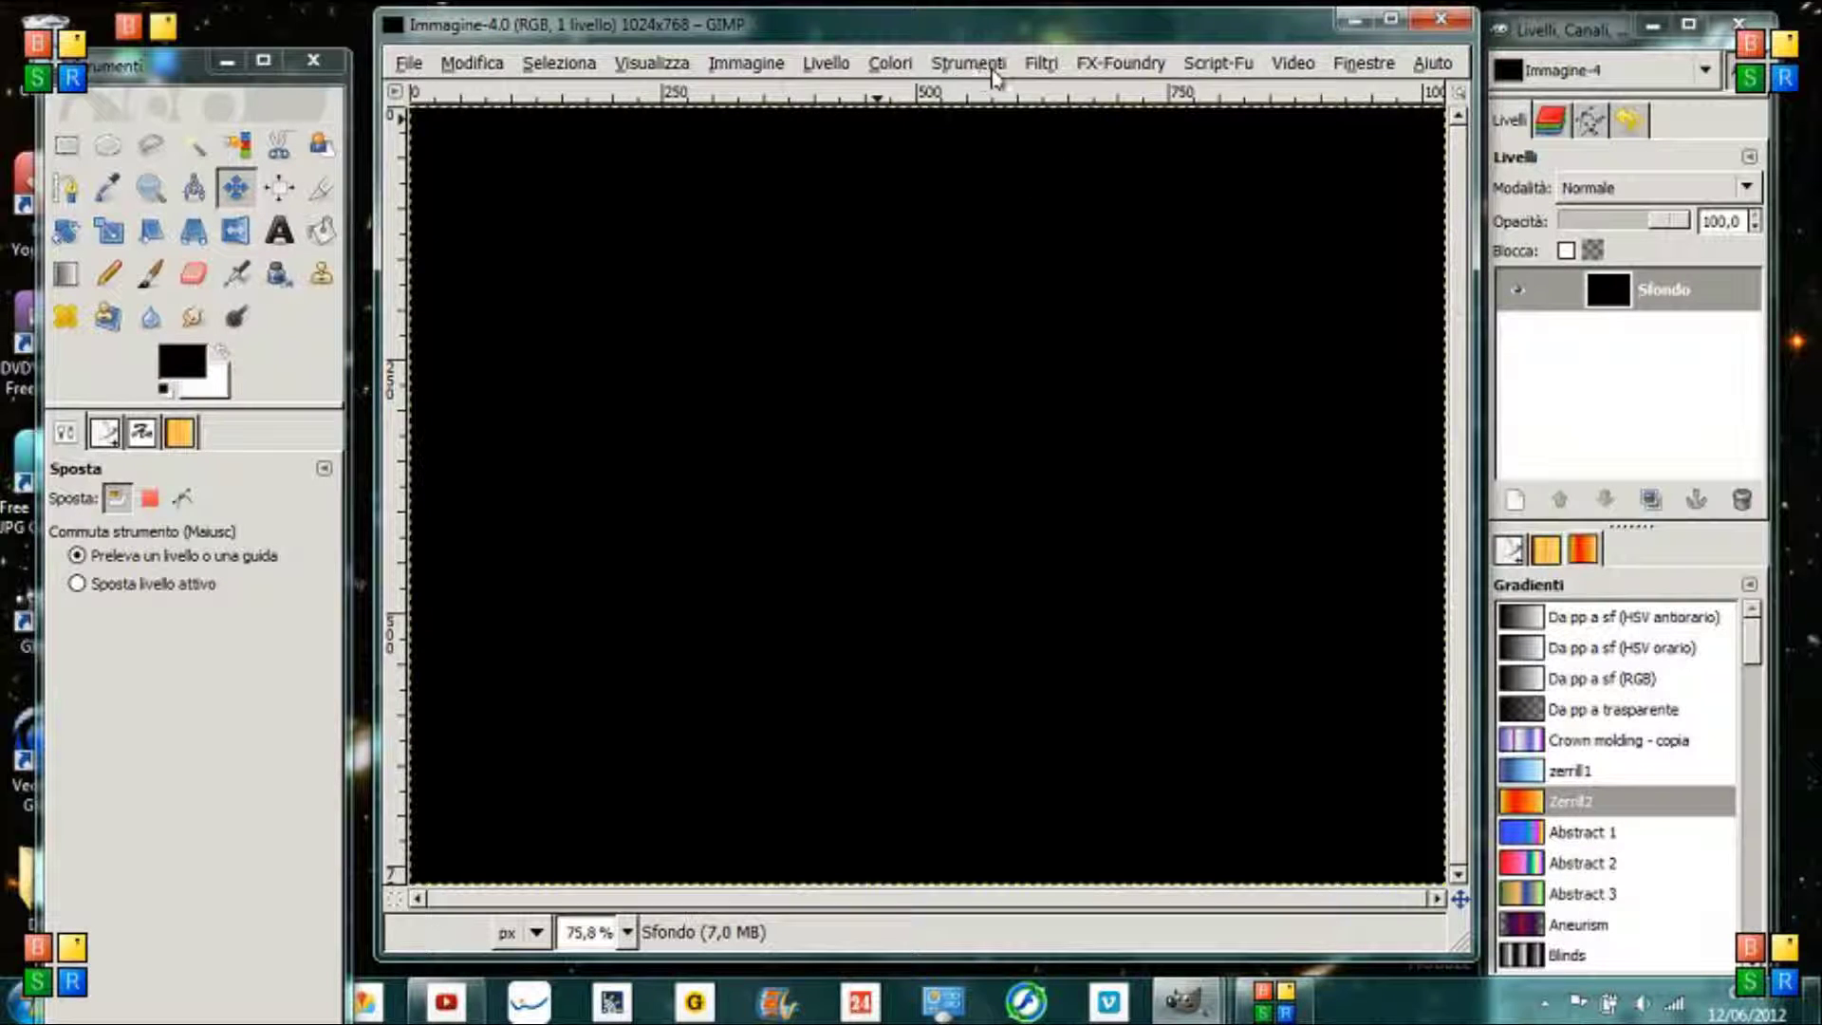
click(1038, 67)
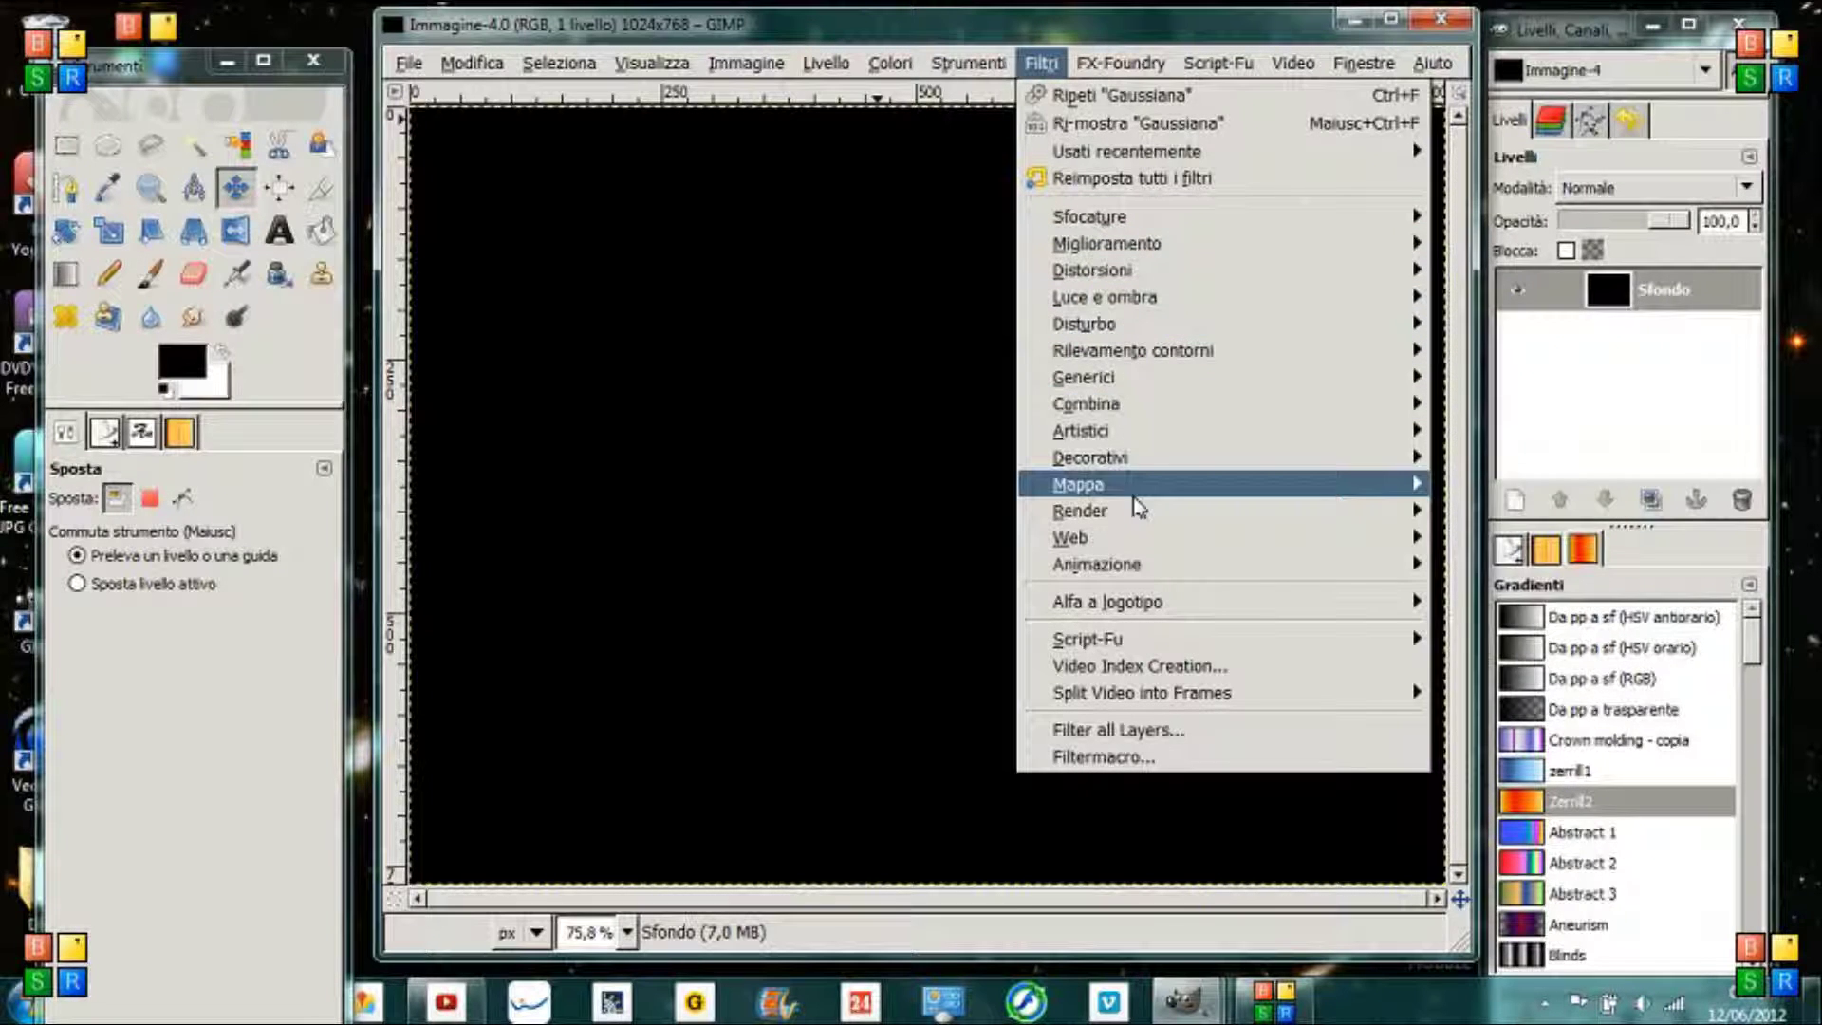
mouse_move(1080, 510)
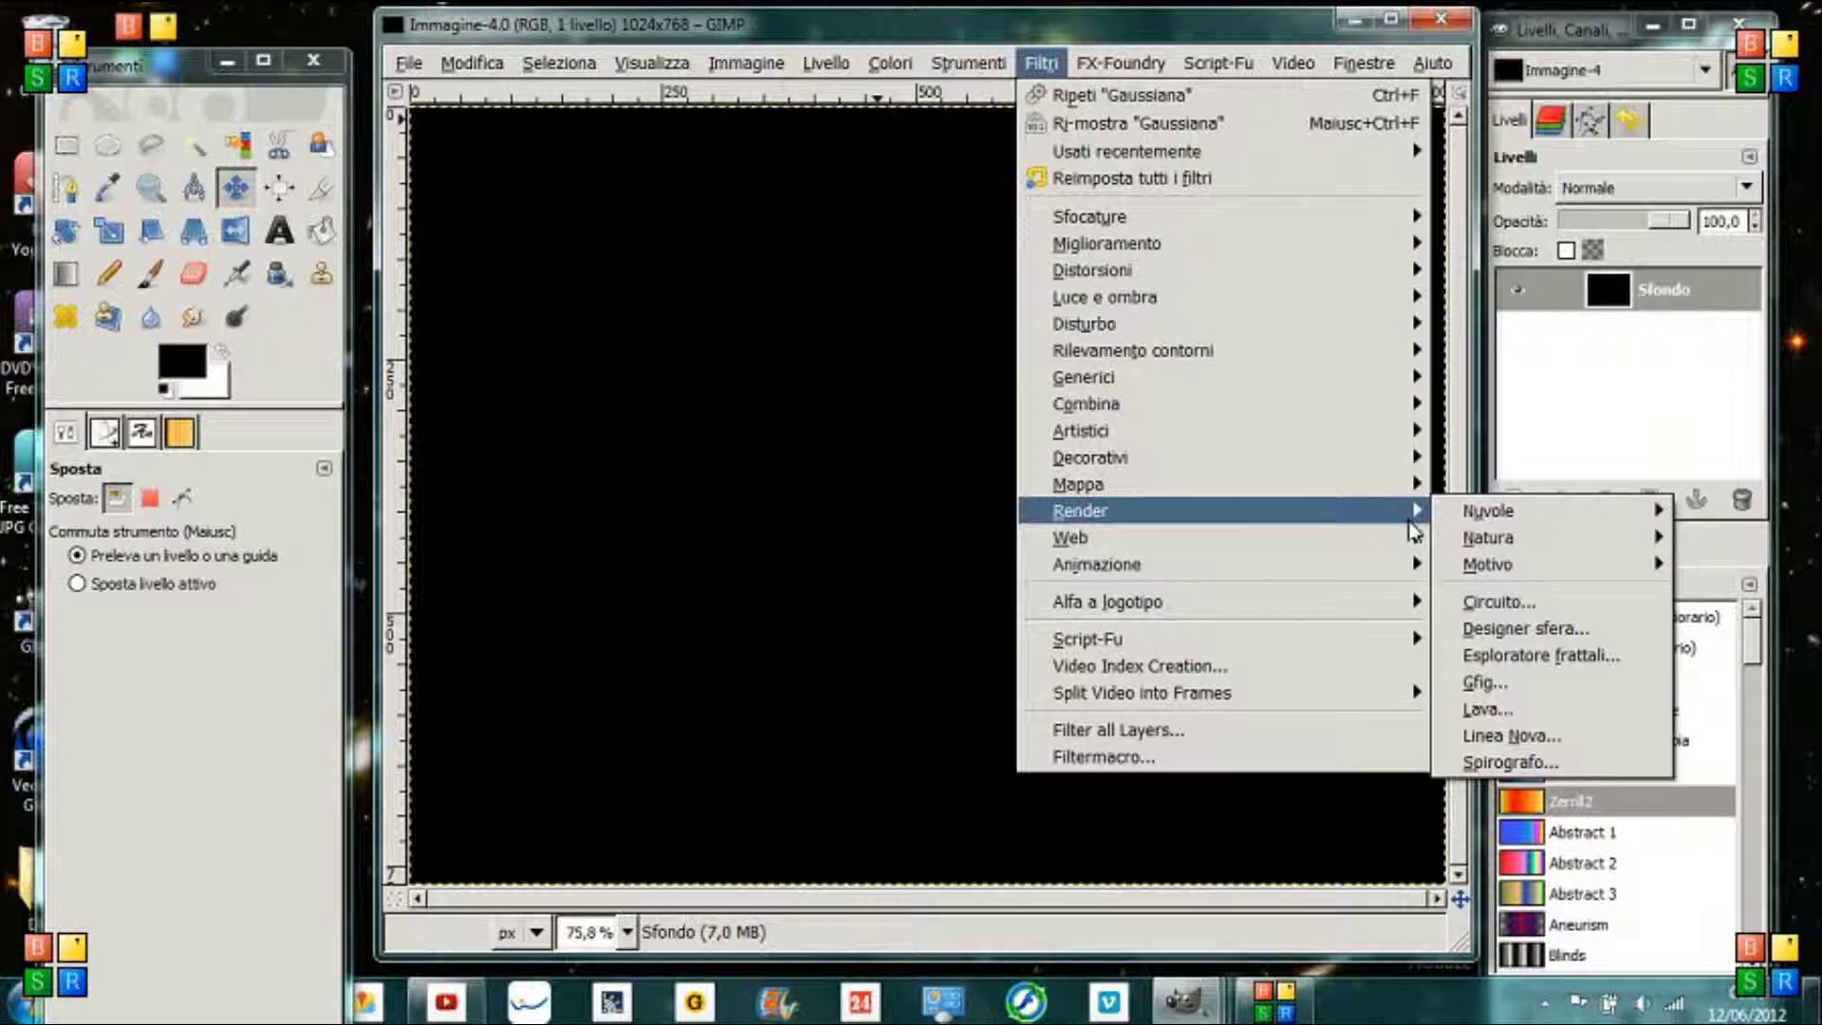
mouse_move(1488, 538)
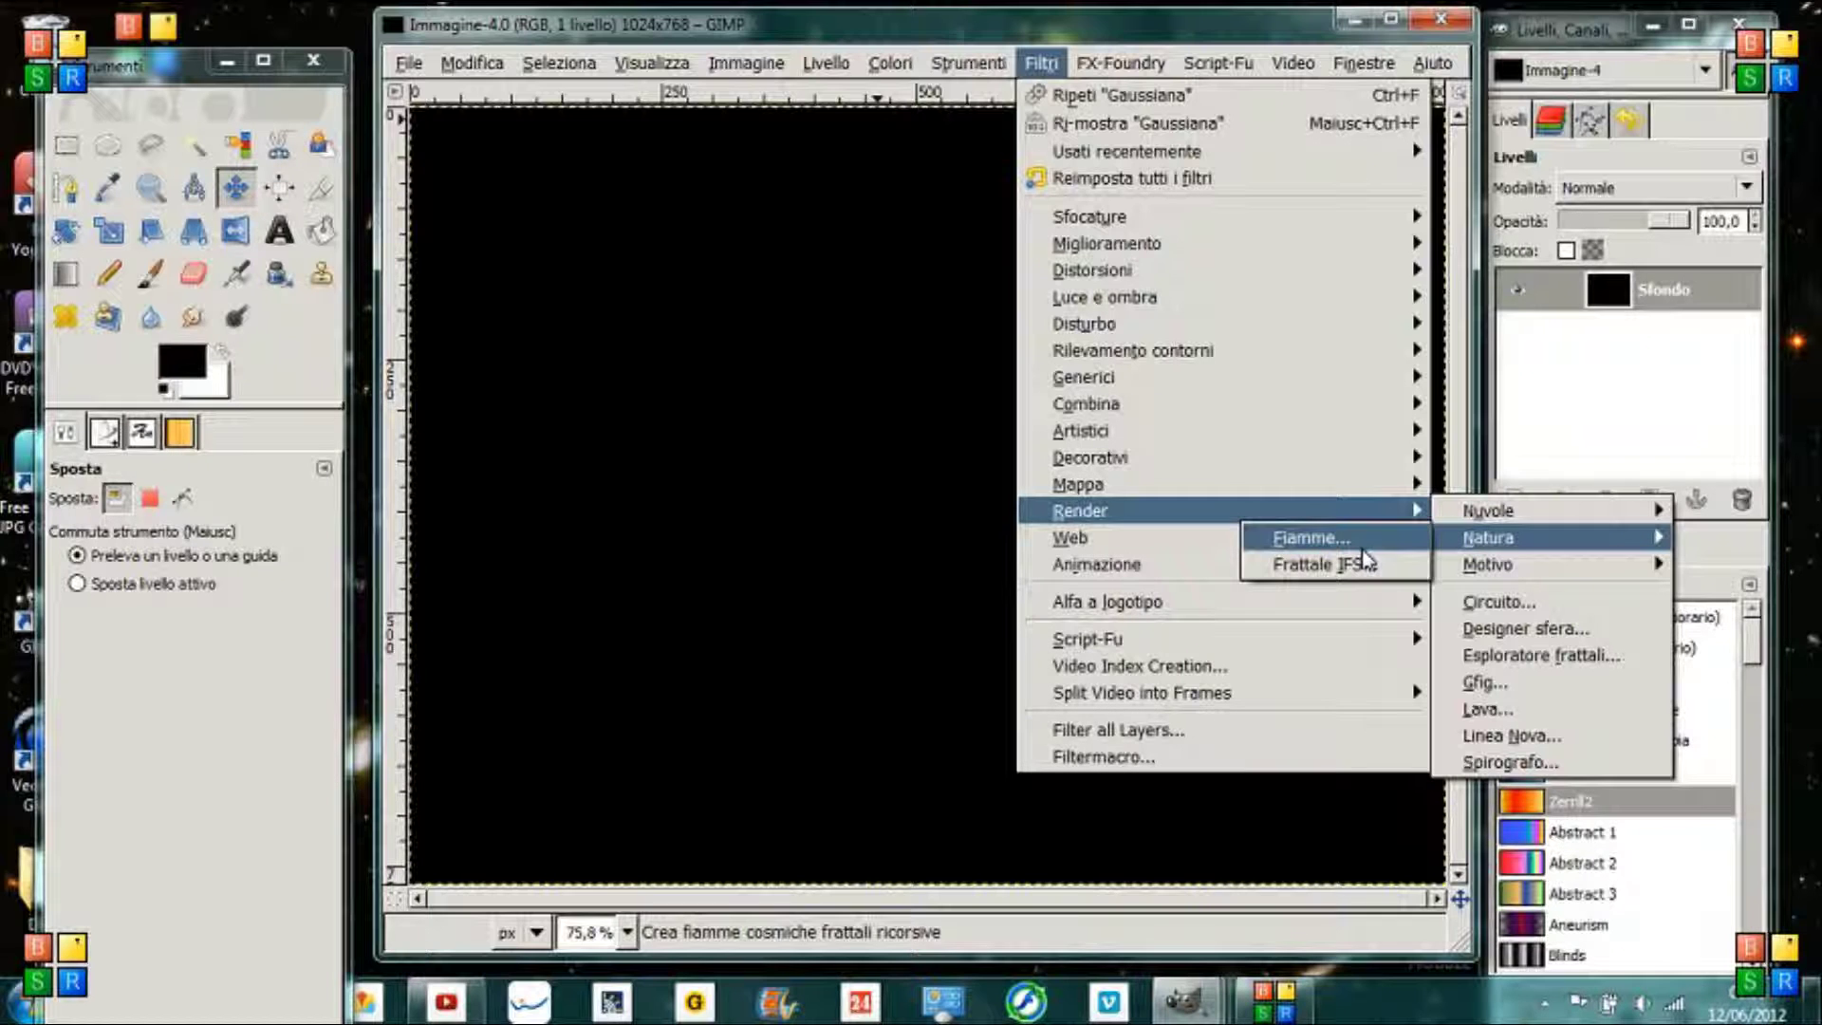
Render a Fiamme fractal flame with sampling density 6,44 and gamma 1,35
click(1324, 539)
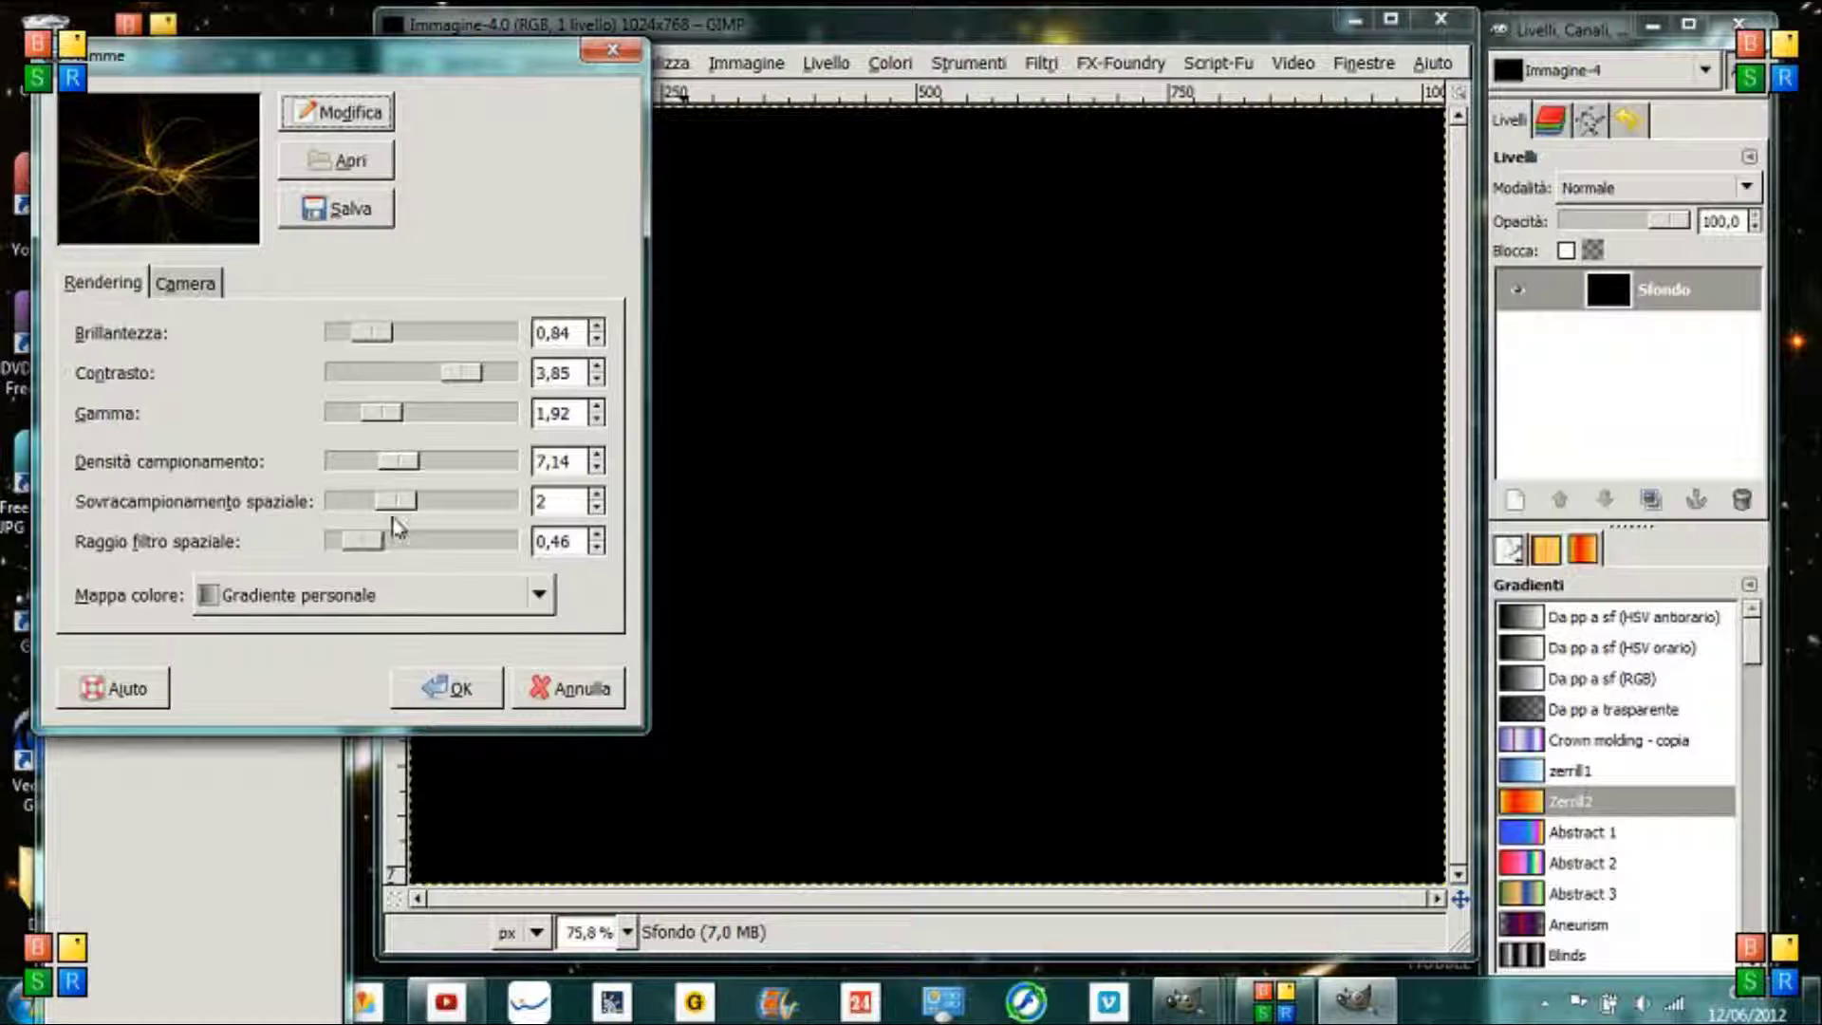
mouse_move(410, 465)
mouse_down()
mouse_move(329, 462)
mouse_move(395, 471)
mouse_move(354, 508)
mouse_move(411, 509)
mouse_up()
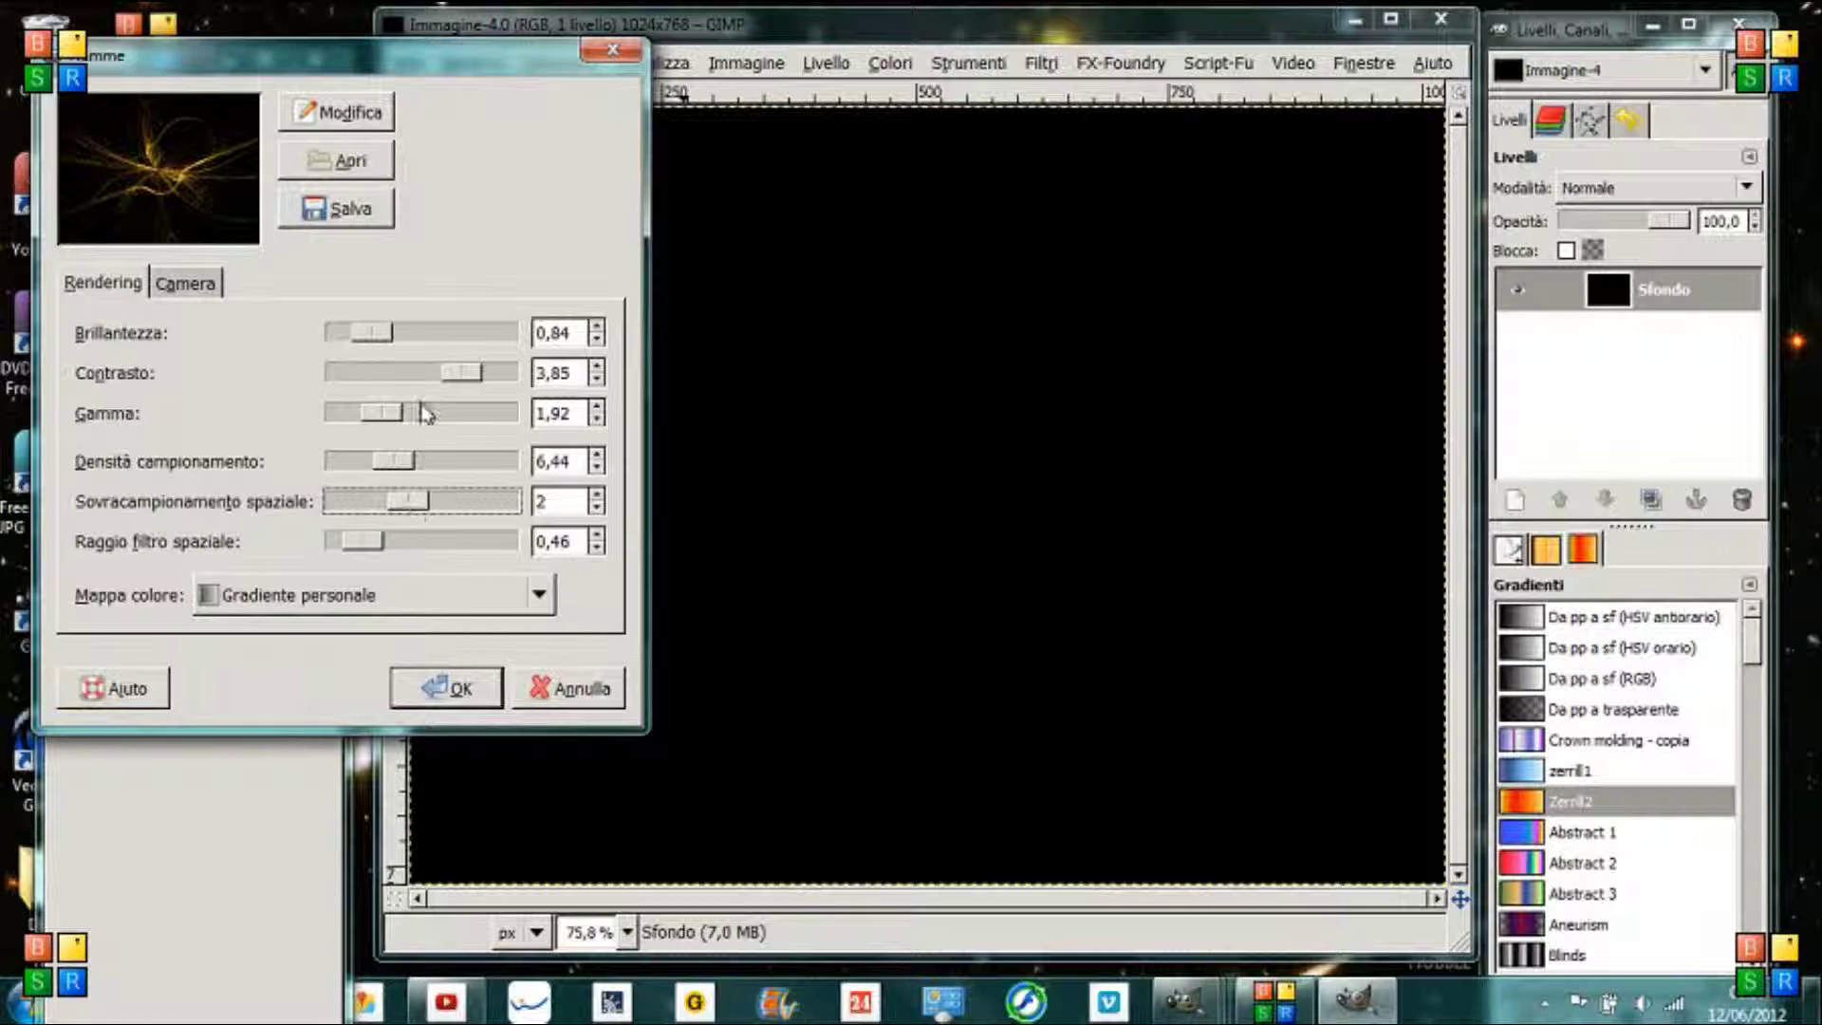
mouse_move(394, 422)
mouse_down()
mouse_move(341, 424)
mouse_move(359, 428)
mouse_up()
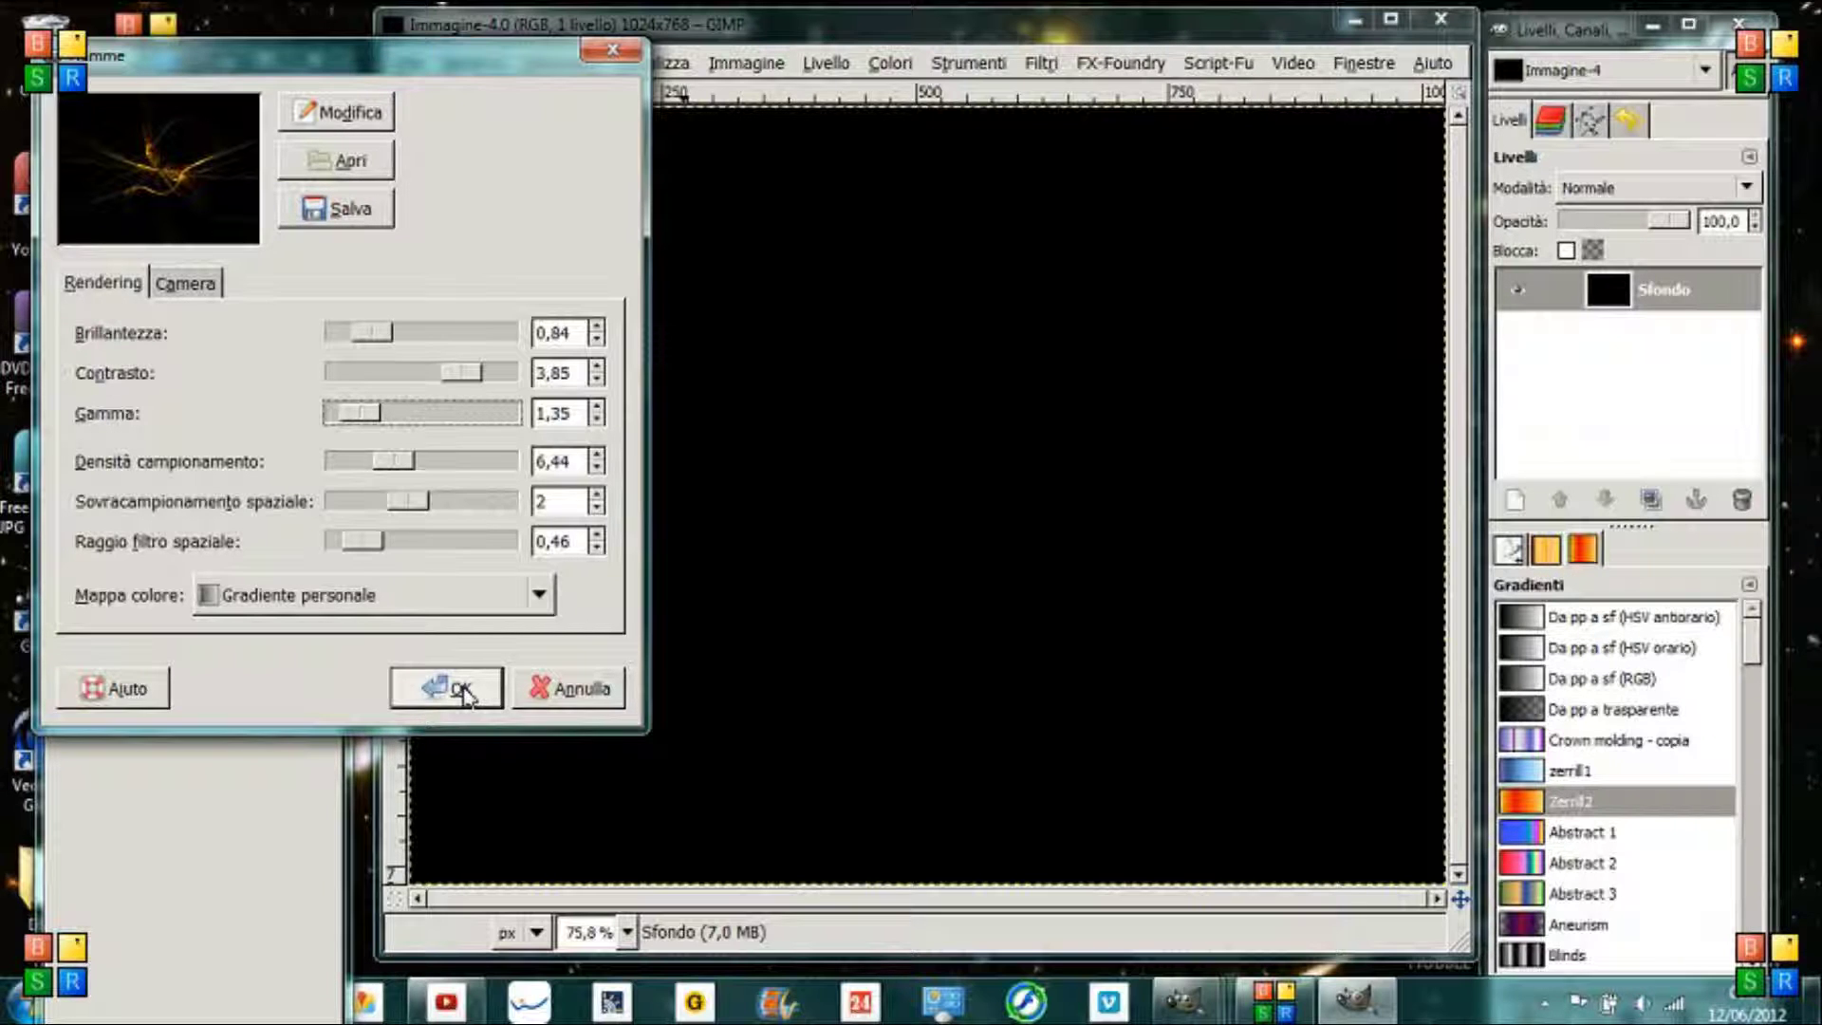
click(462, 691)
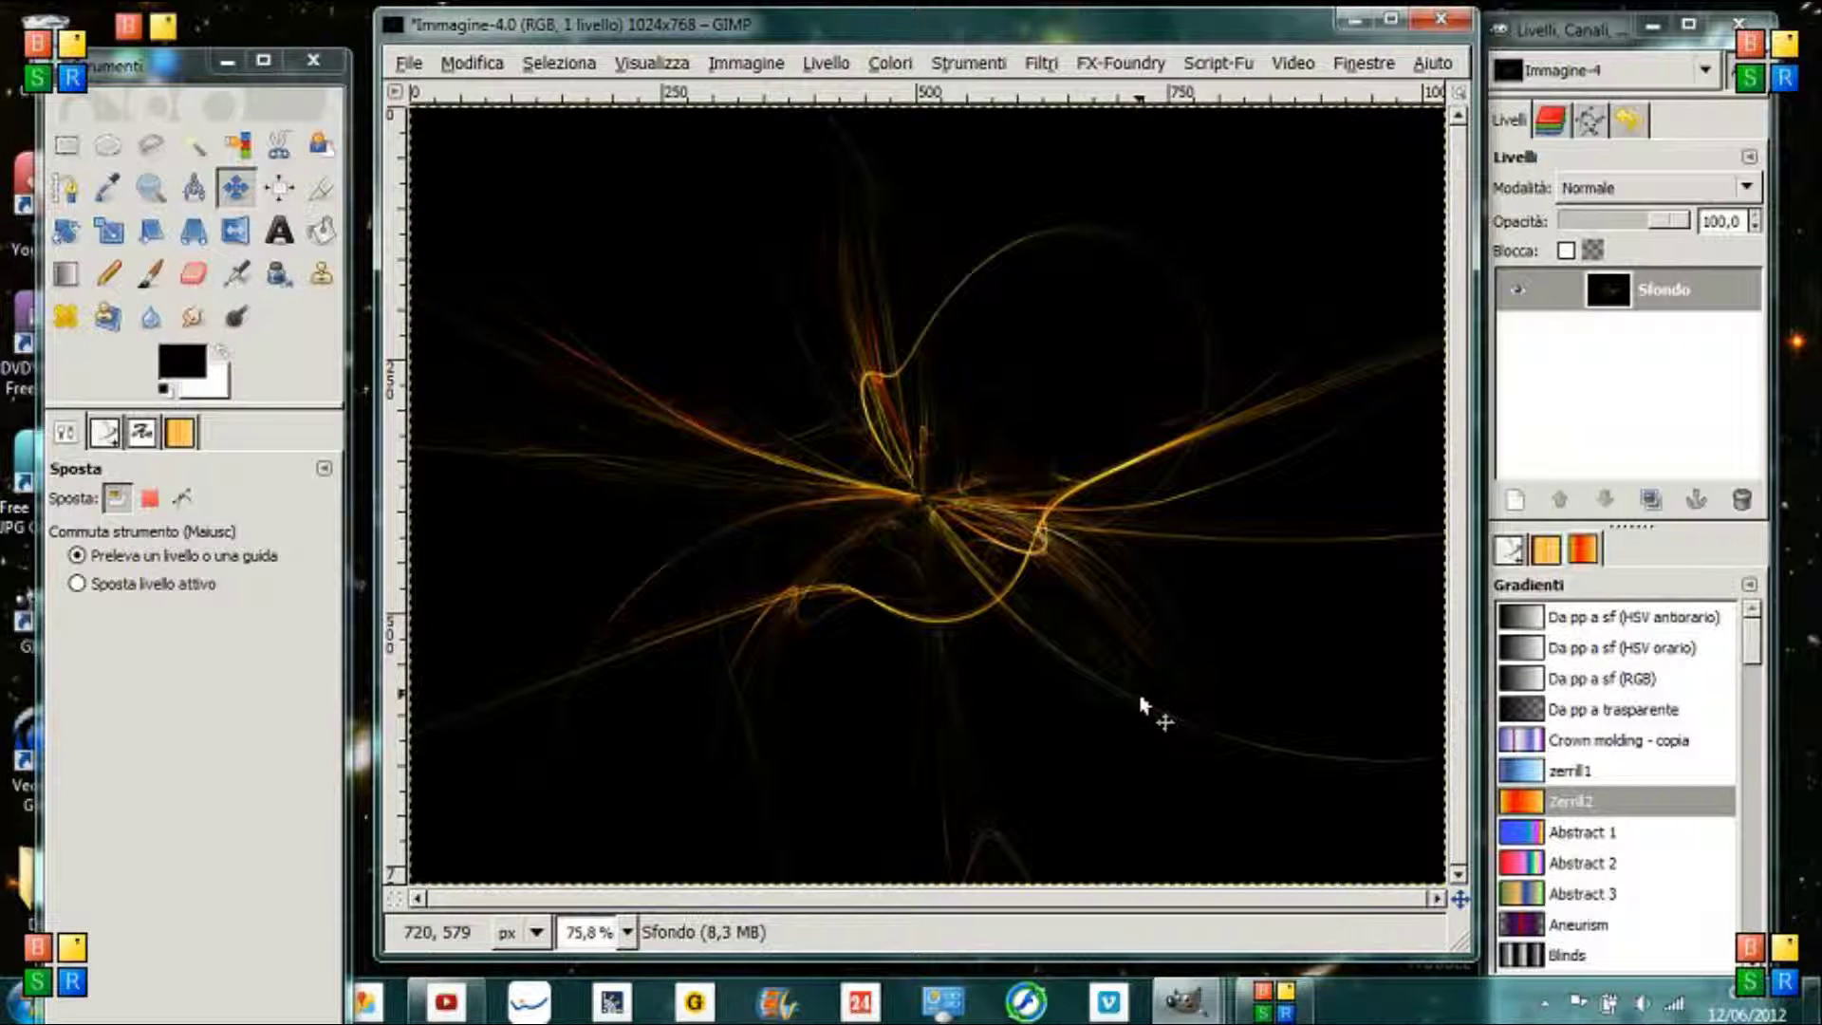
Switch the gradient to zerrill1 and pick a new variation in the Fiamme flame editor
click(1570, 774)
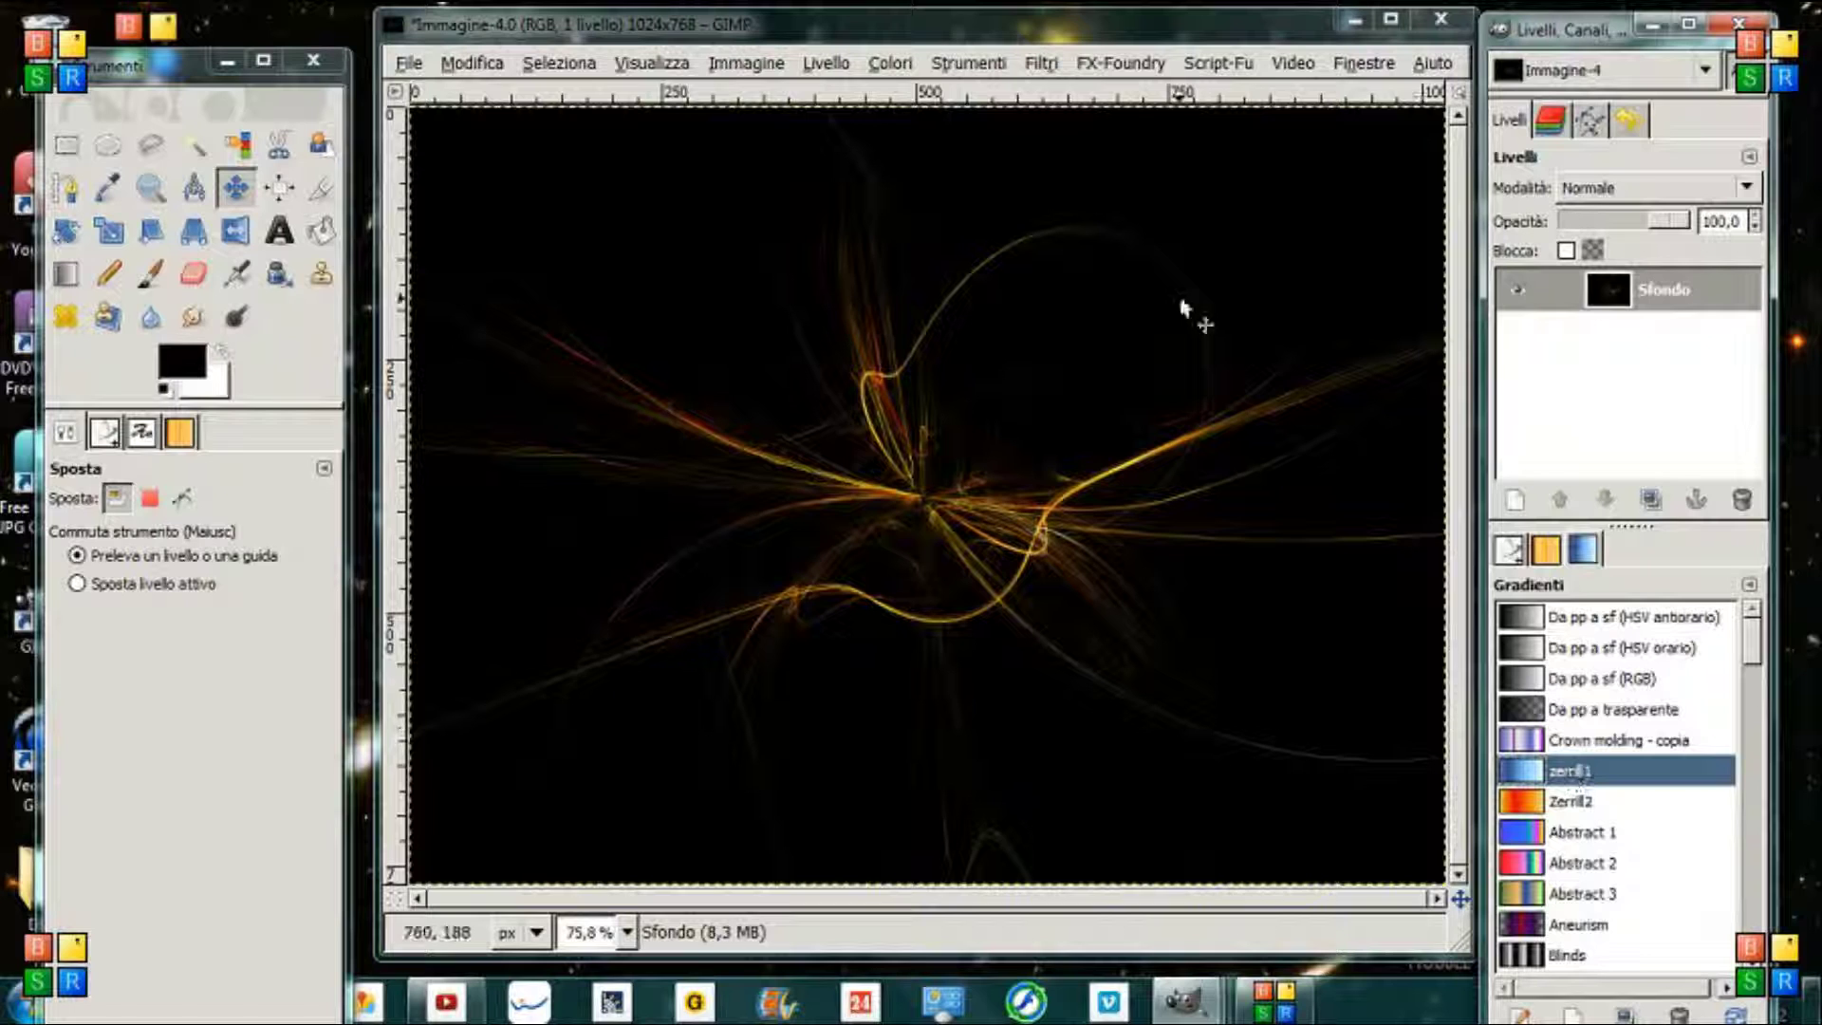
click(1042, 65)
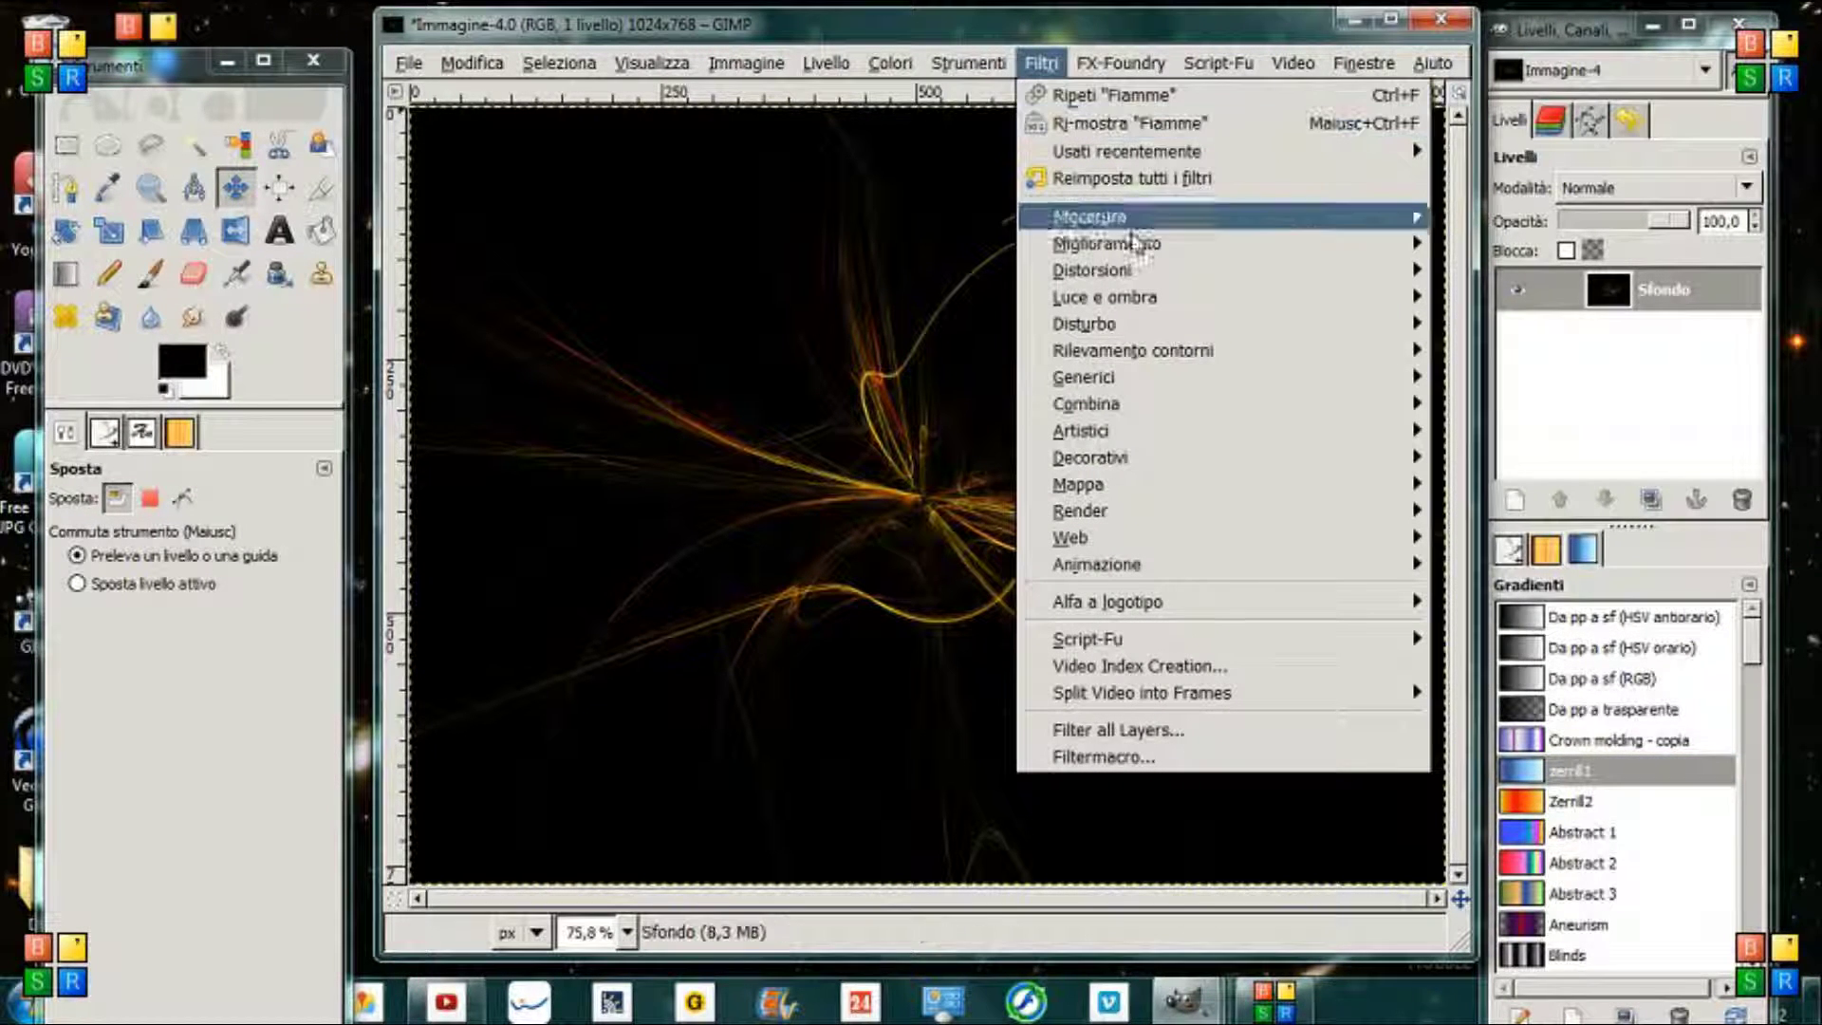
mouse_move(1082, 510)
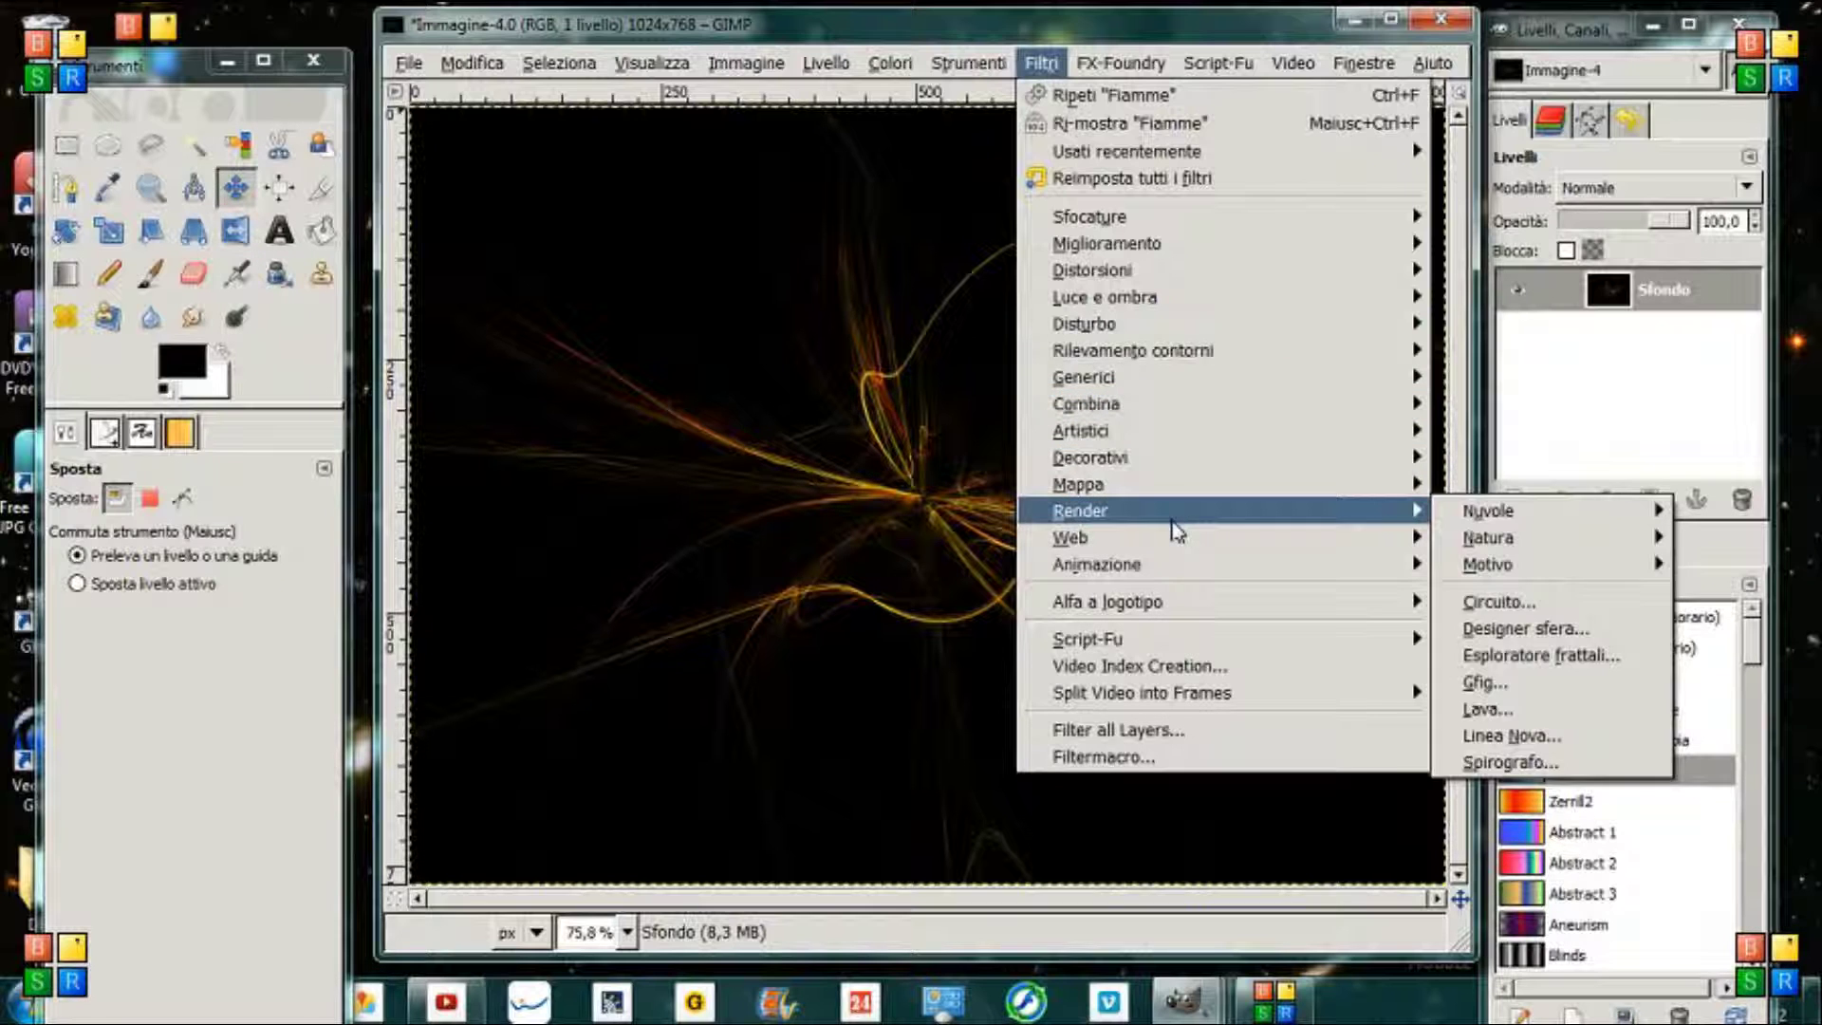
click(1148, 124)
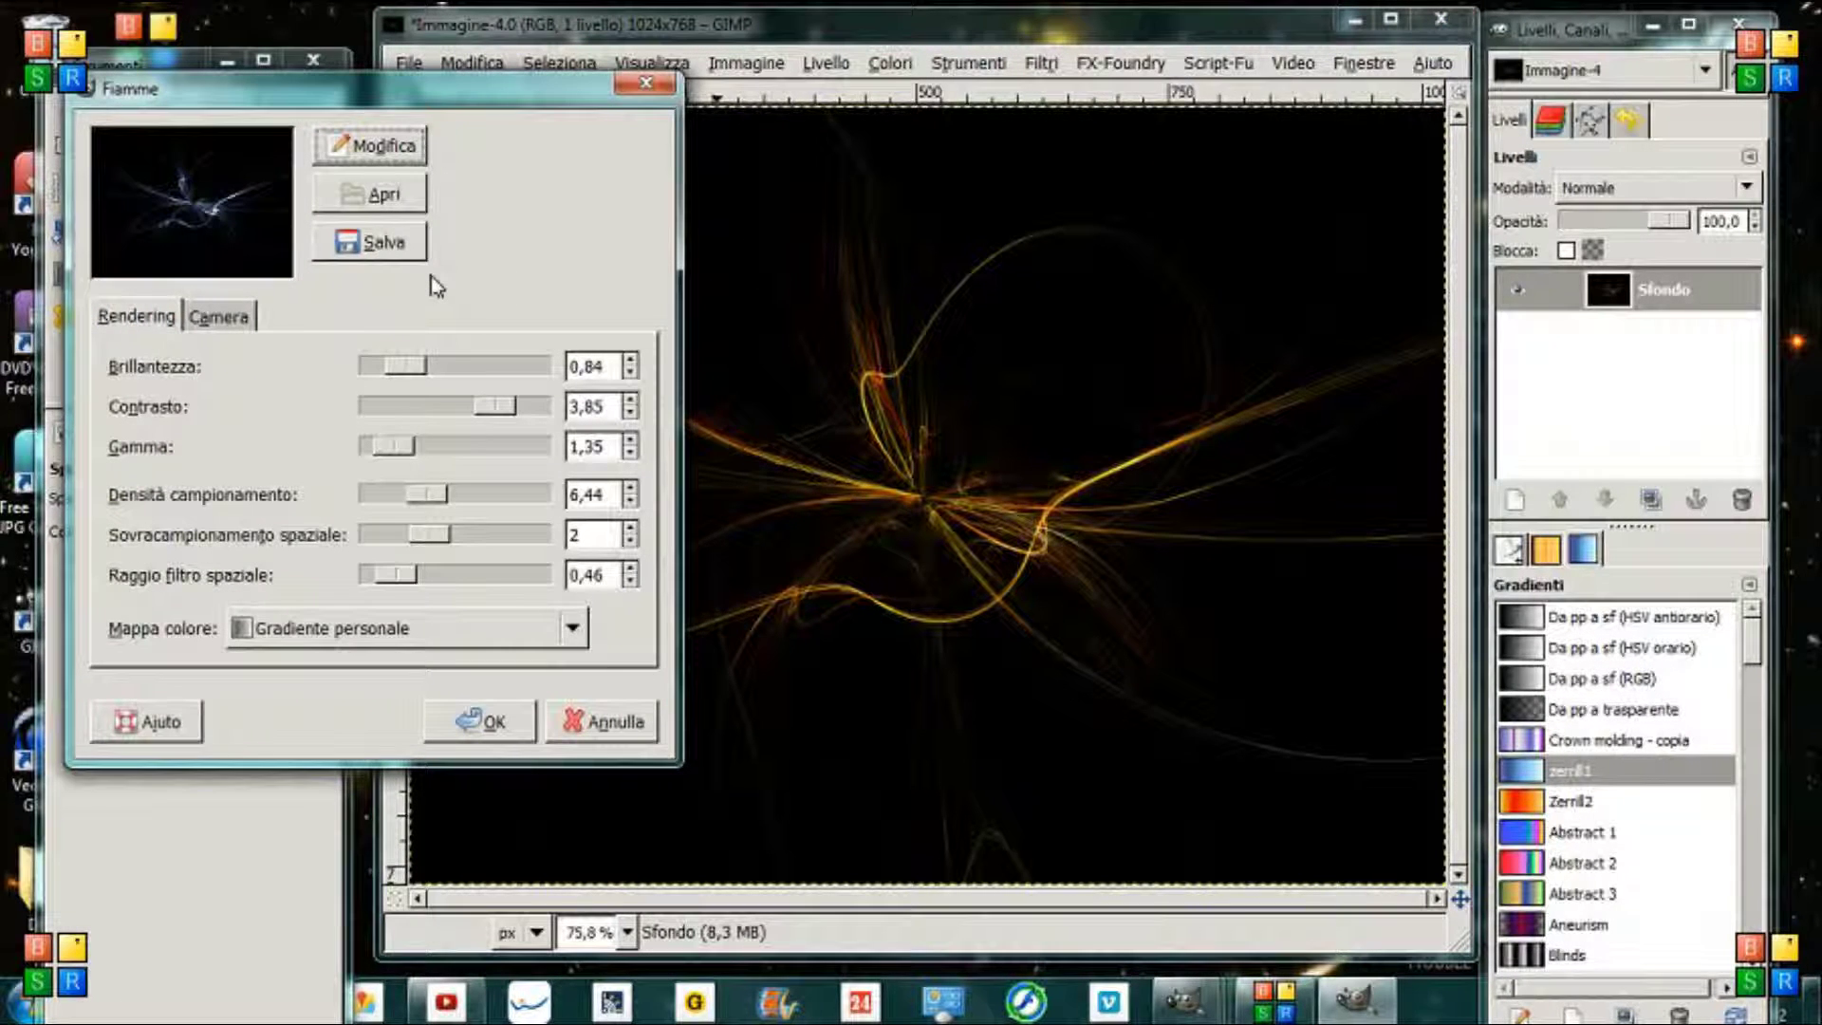
click(245, 323)
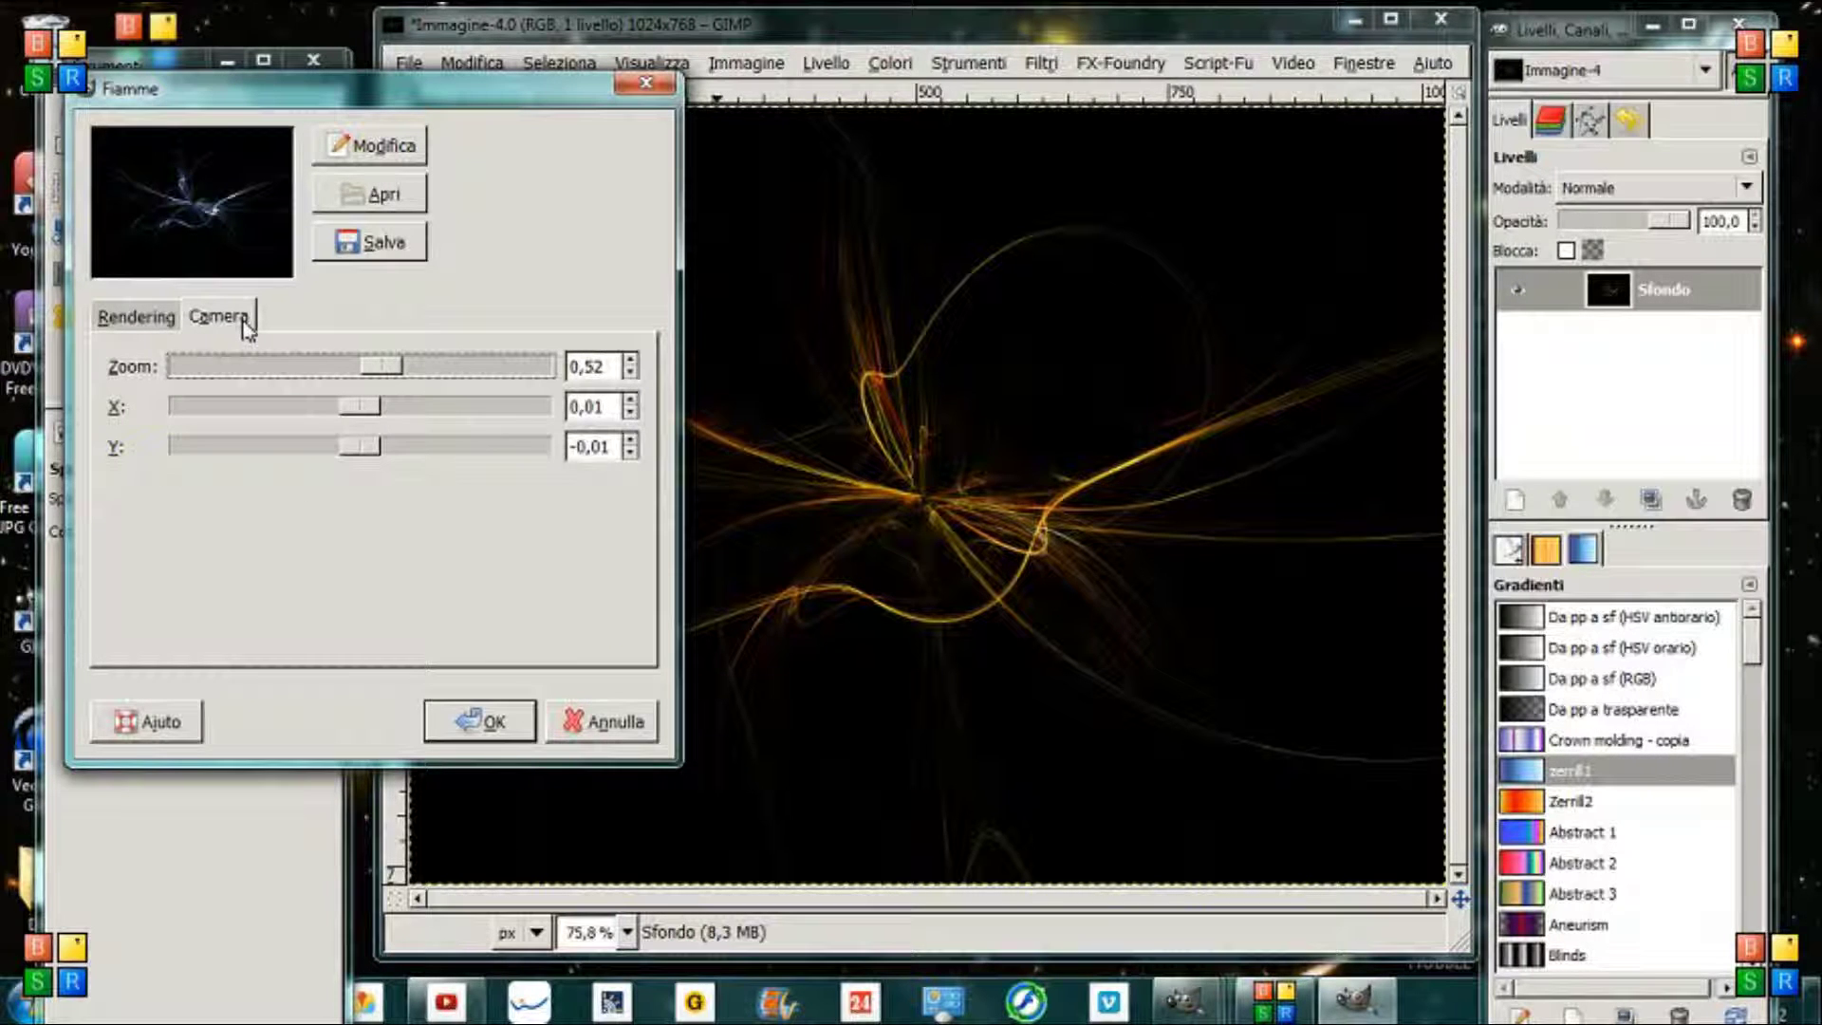
click(391, 145)
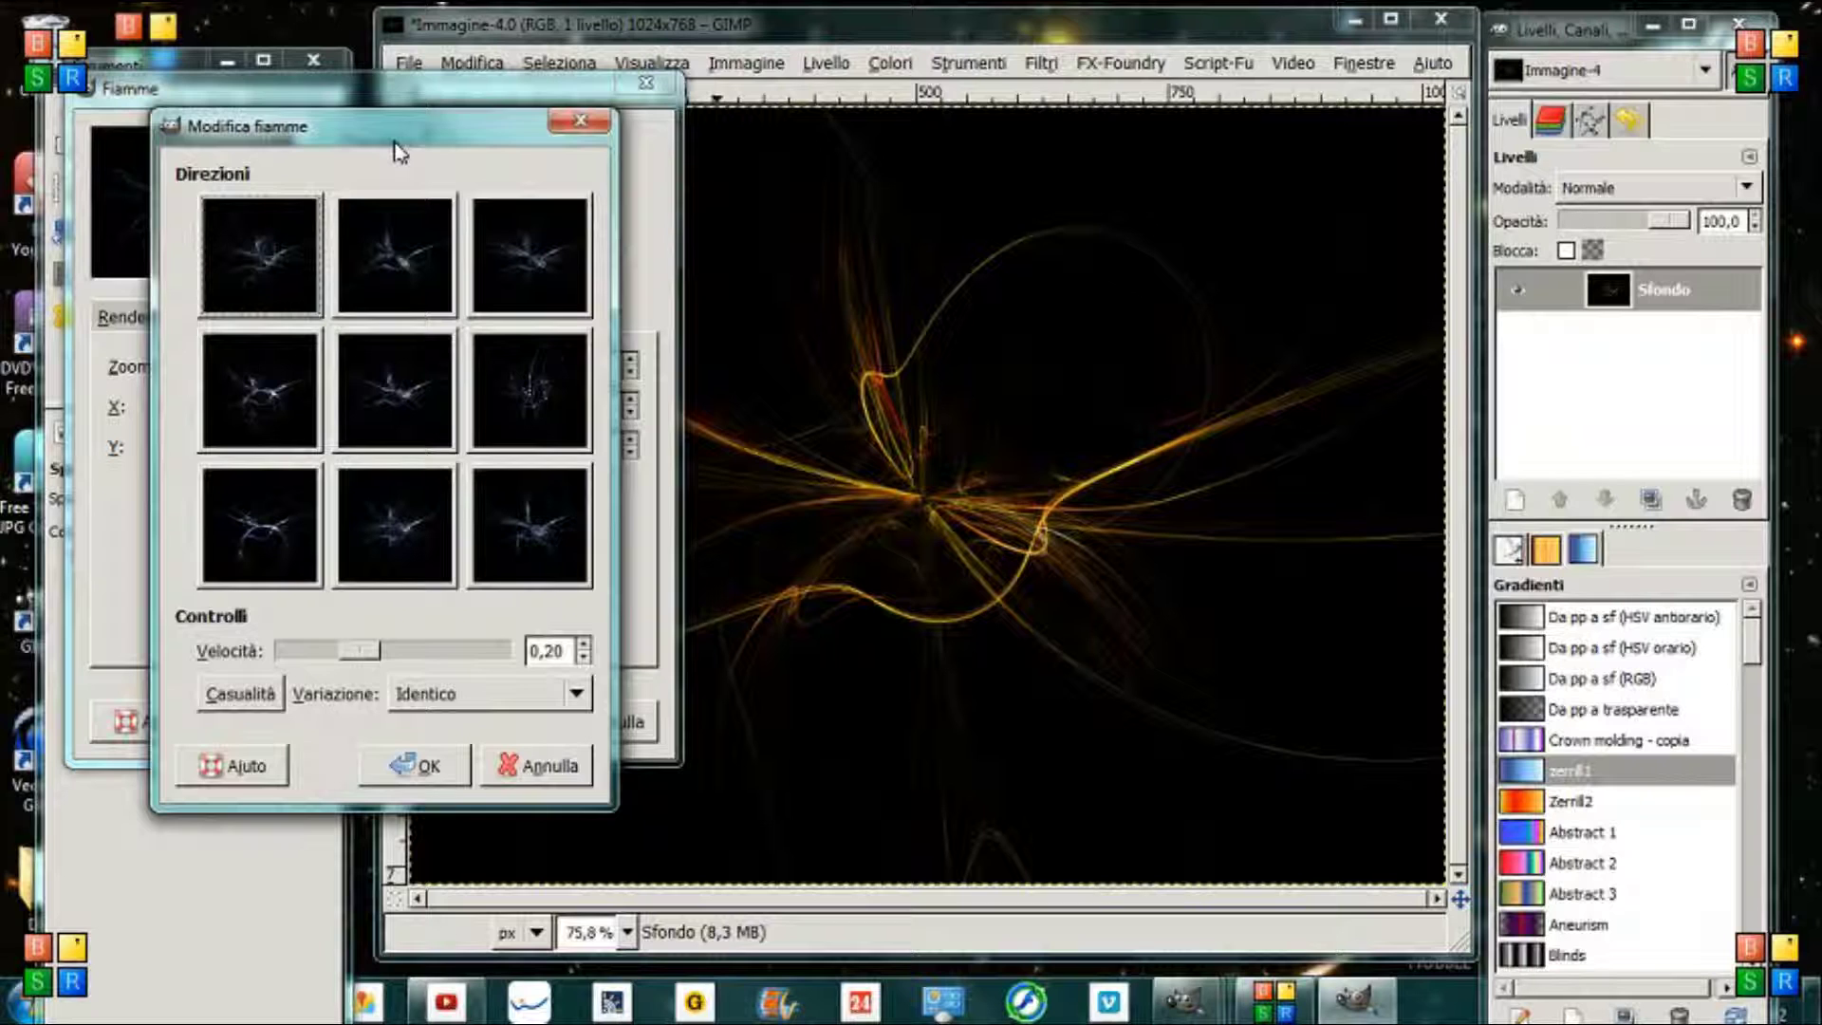
click(273, 542)
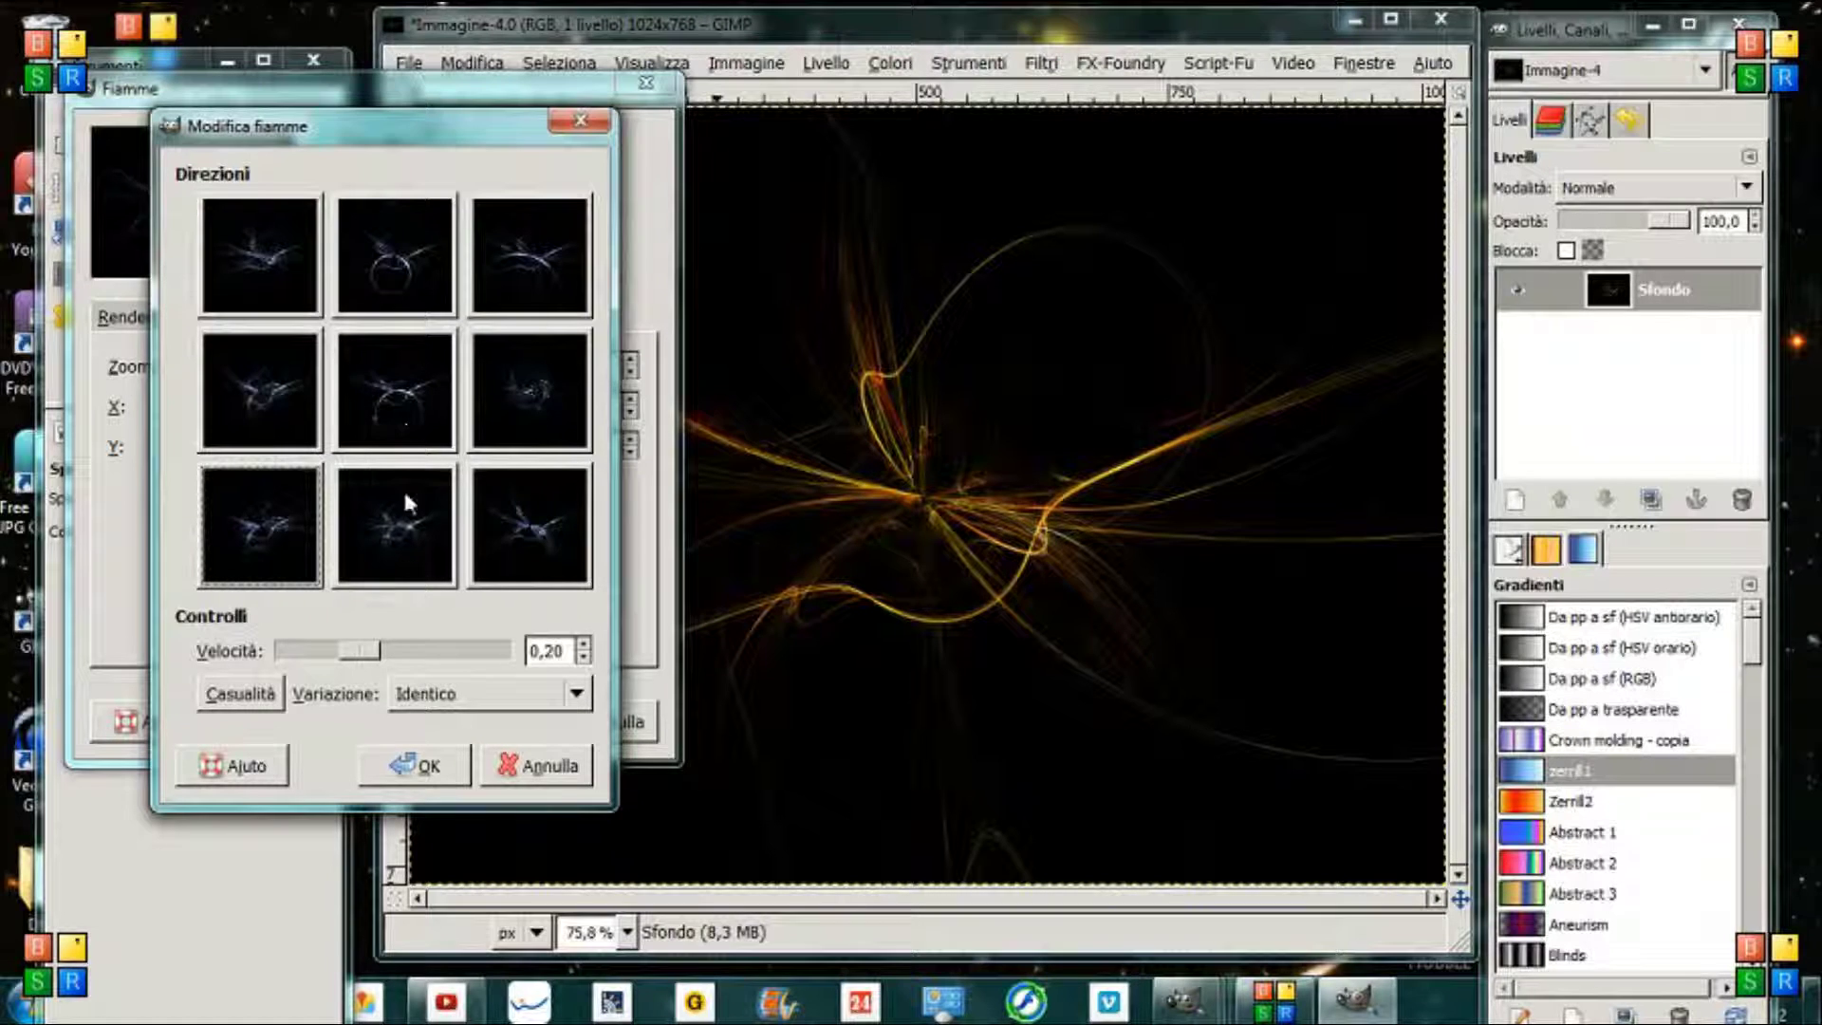
click(412, 401)
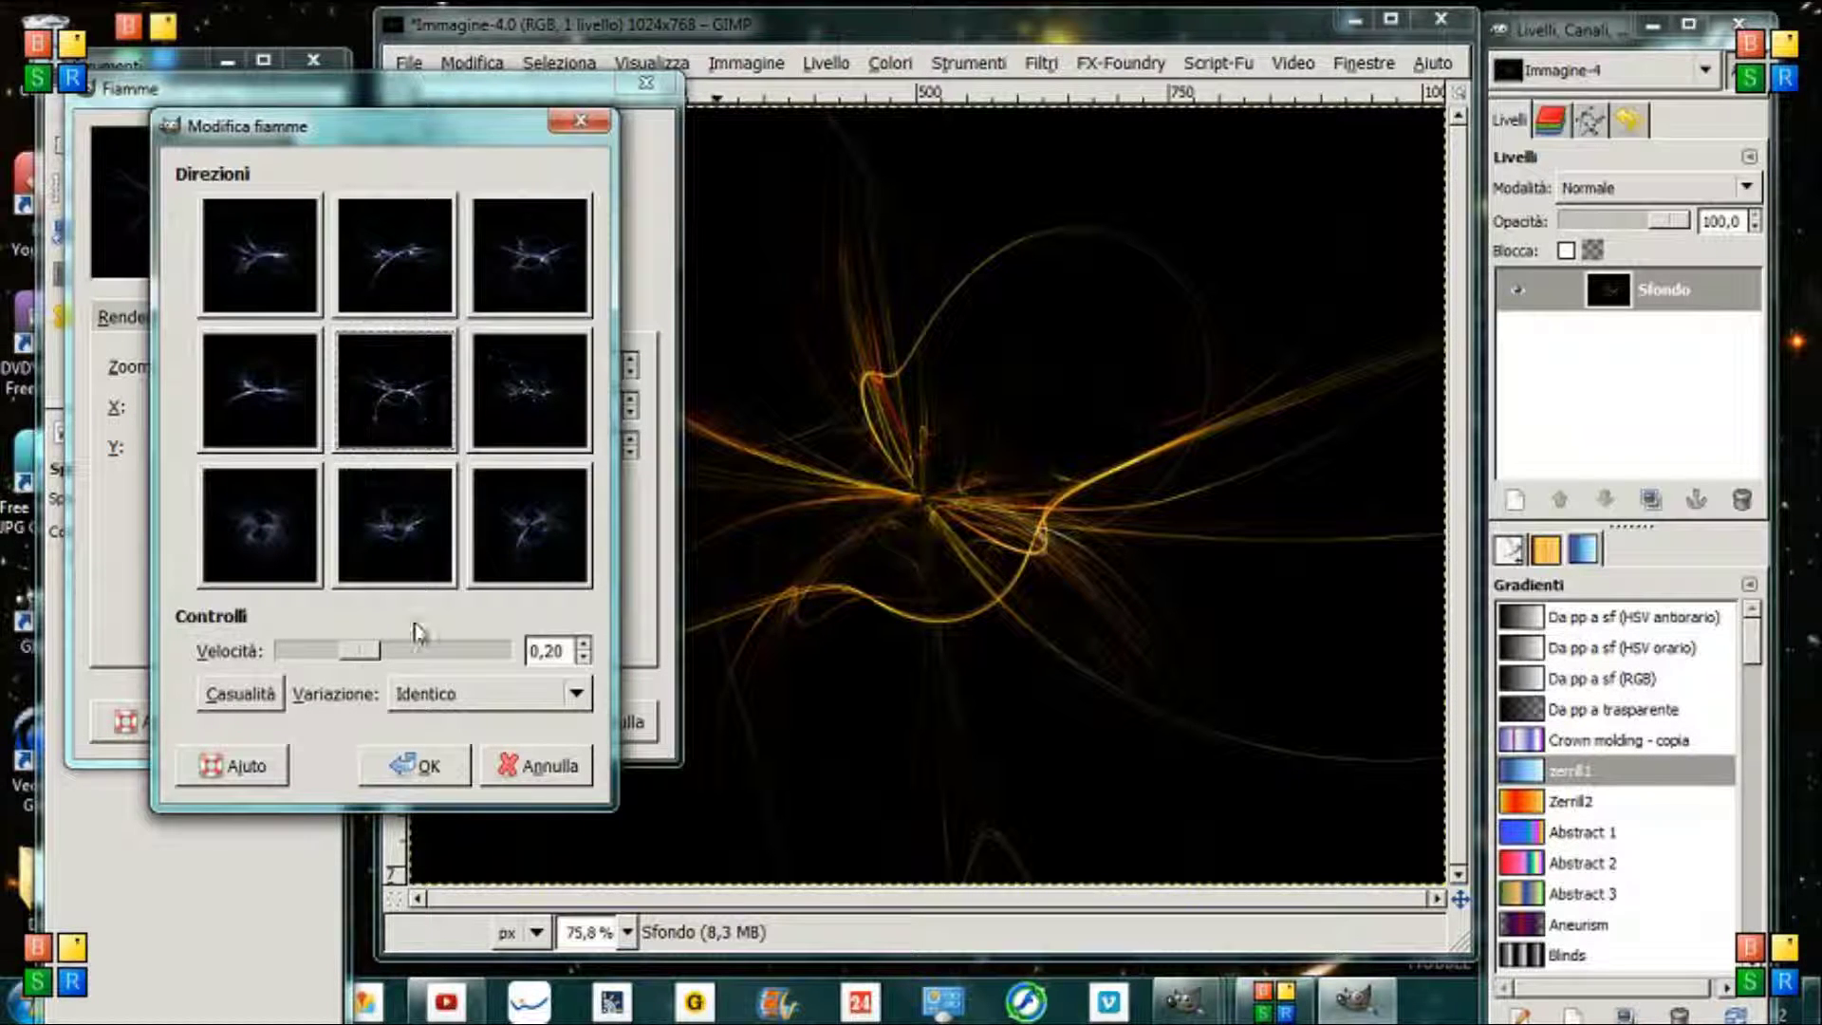
click(432, 770)
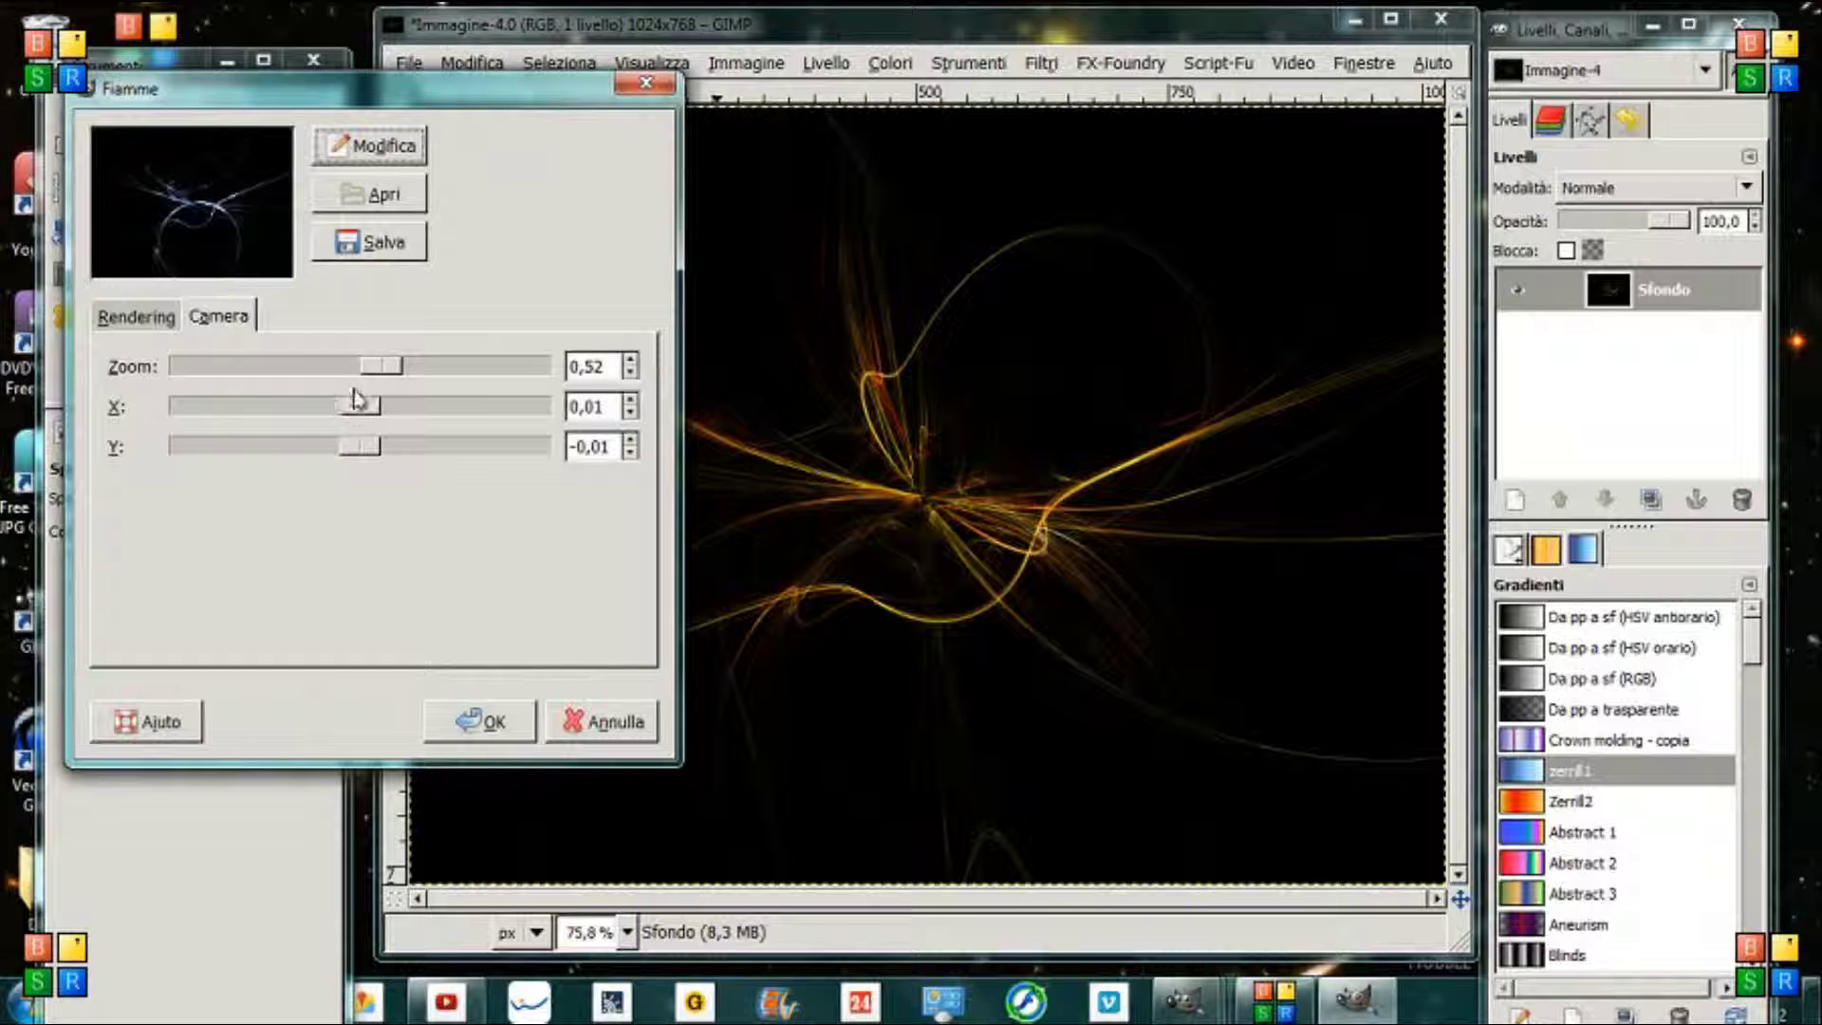
Set the flame camera to zoom 0.67, X -0.04, Y 0.87 and render it
drag(380, 368, 389, 375)
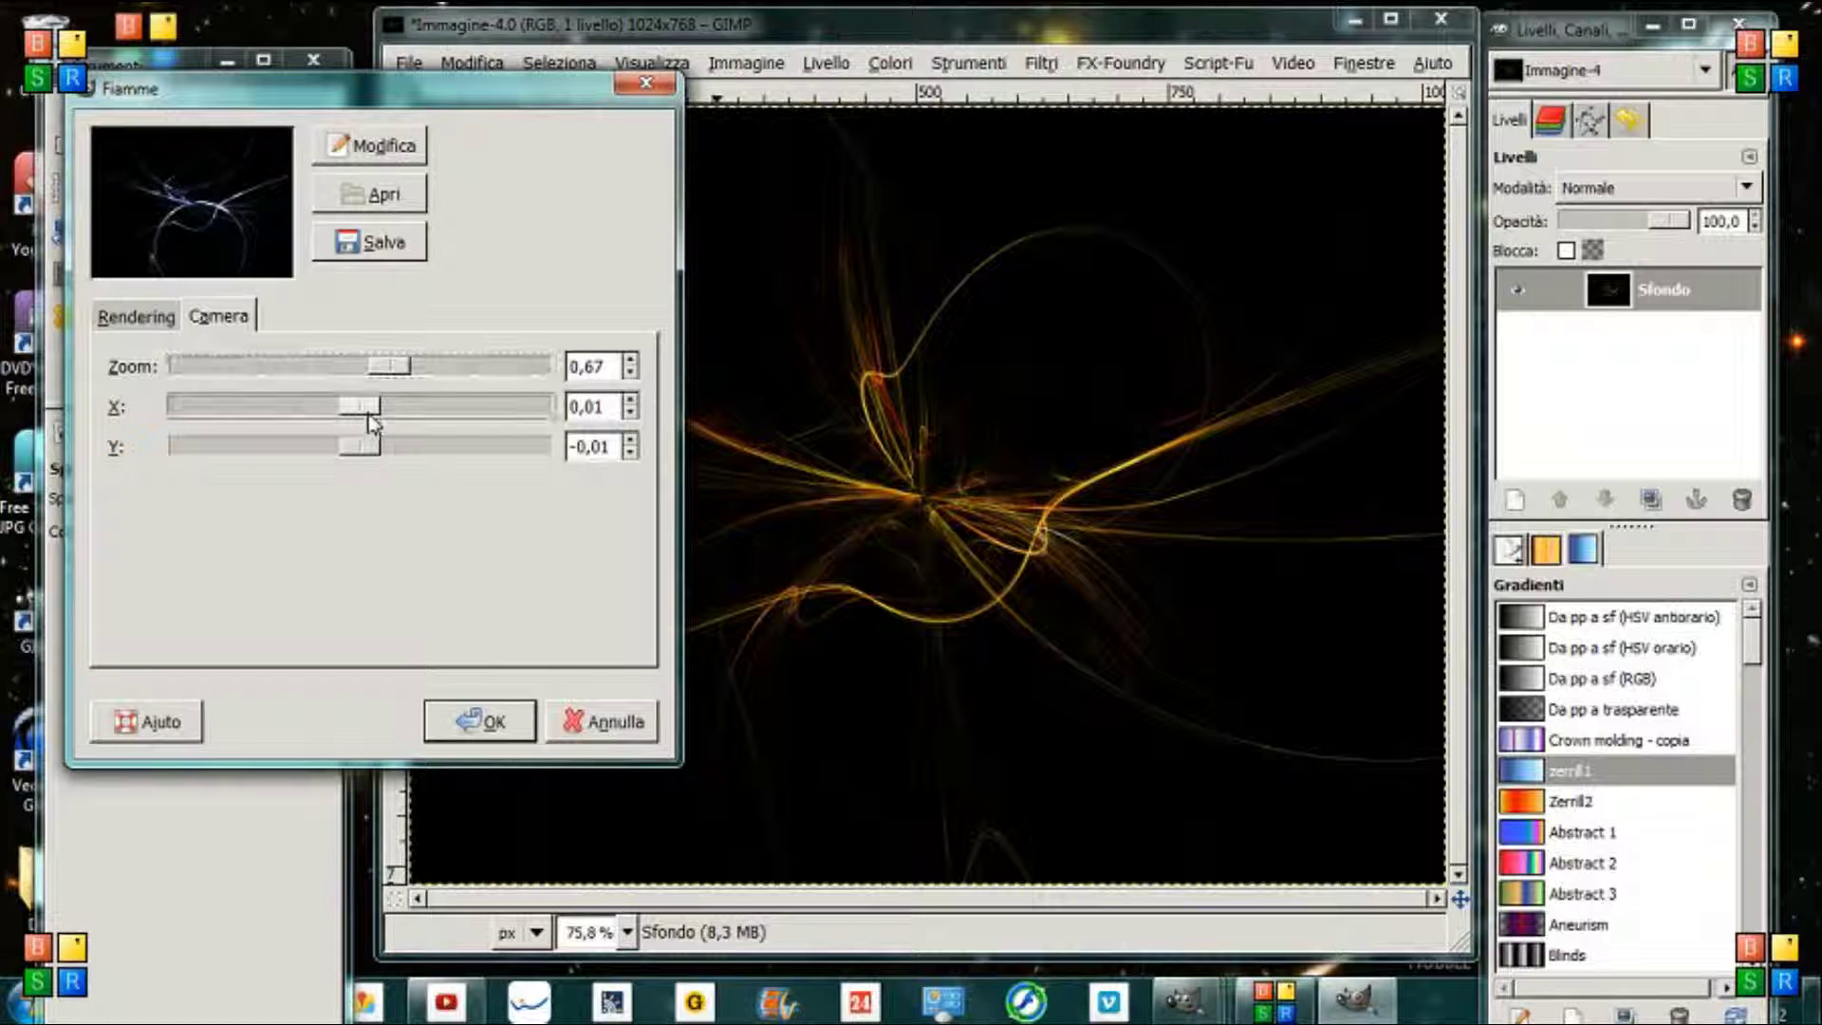
mouse_move(359, 406)
mouse_down()
mouse_move(394, 406)
mouse_move(363, 409)
mouse_move(333, 447)
mouse_move(440, 457)
mouse_up()
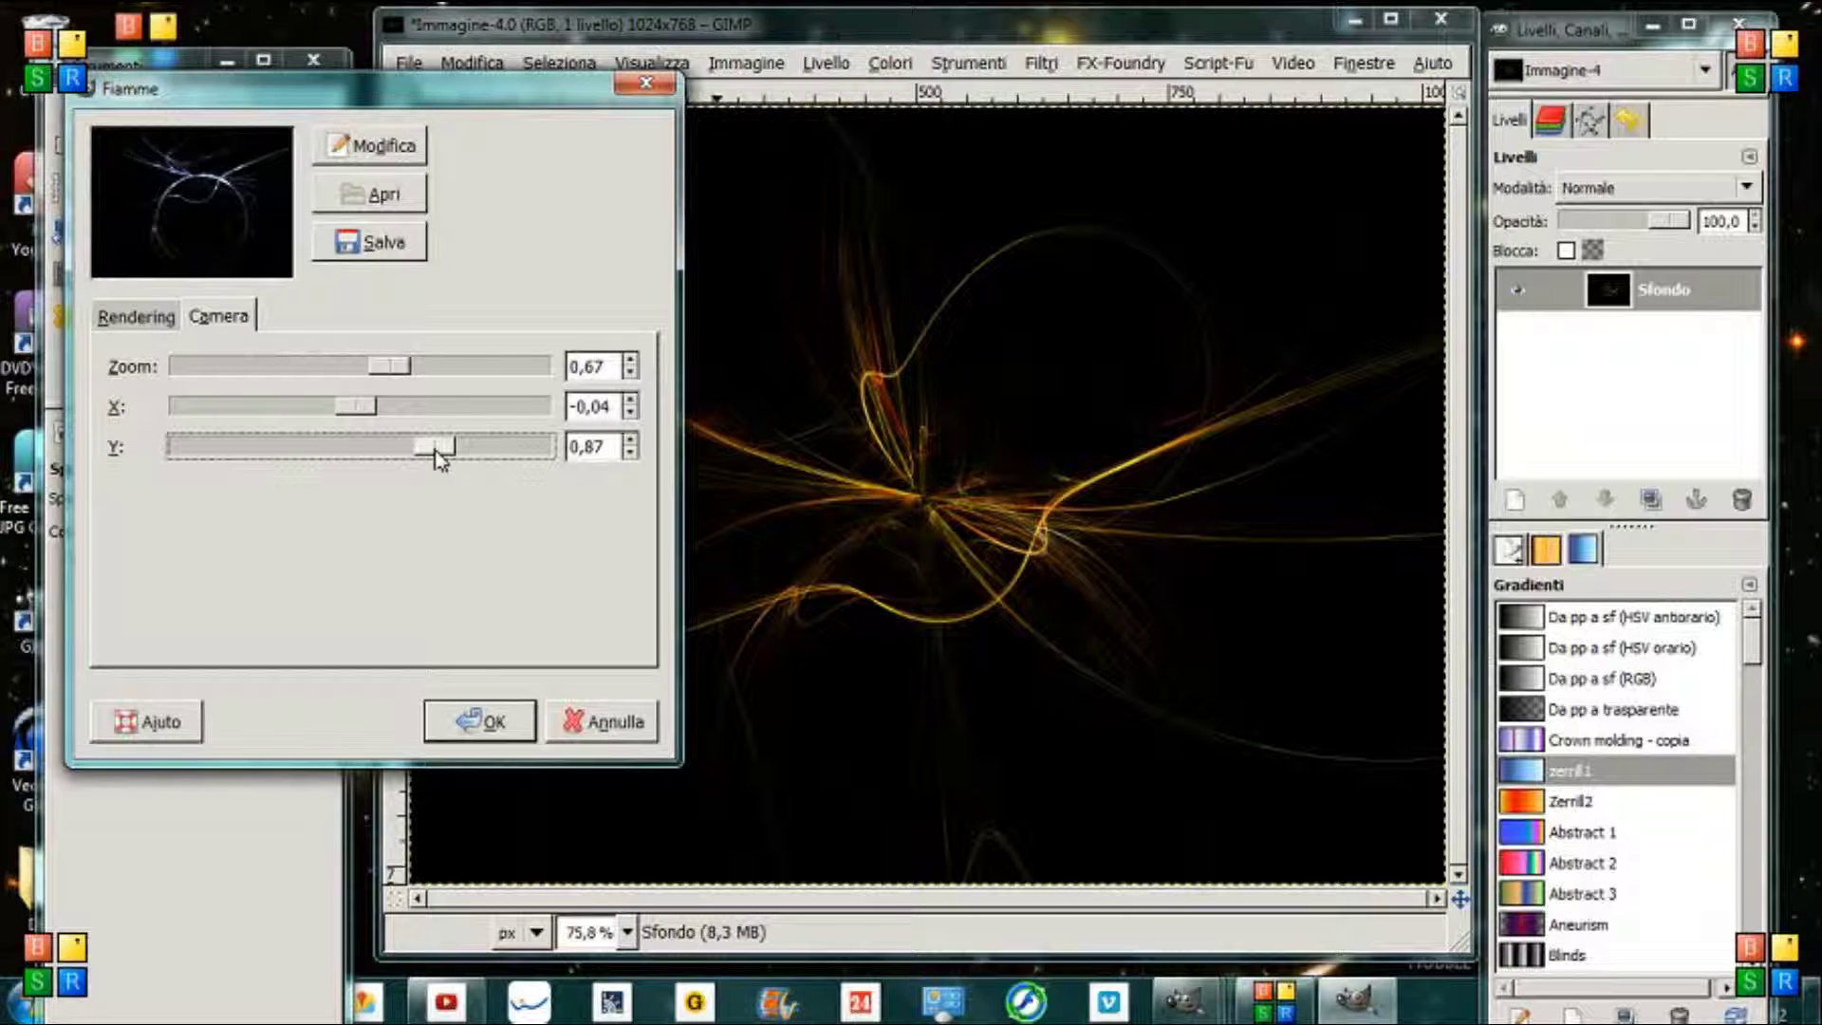
click(482, 724)
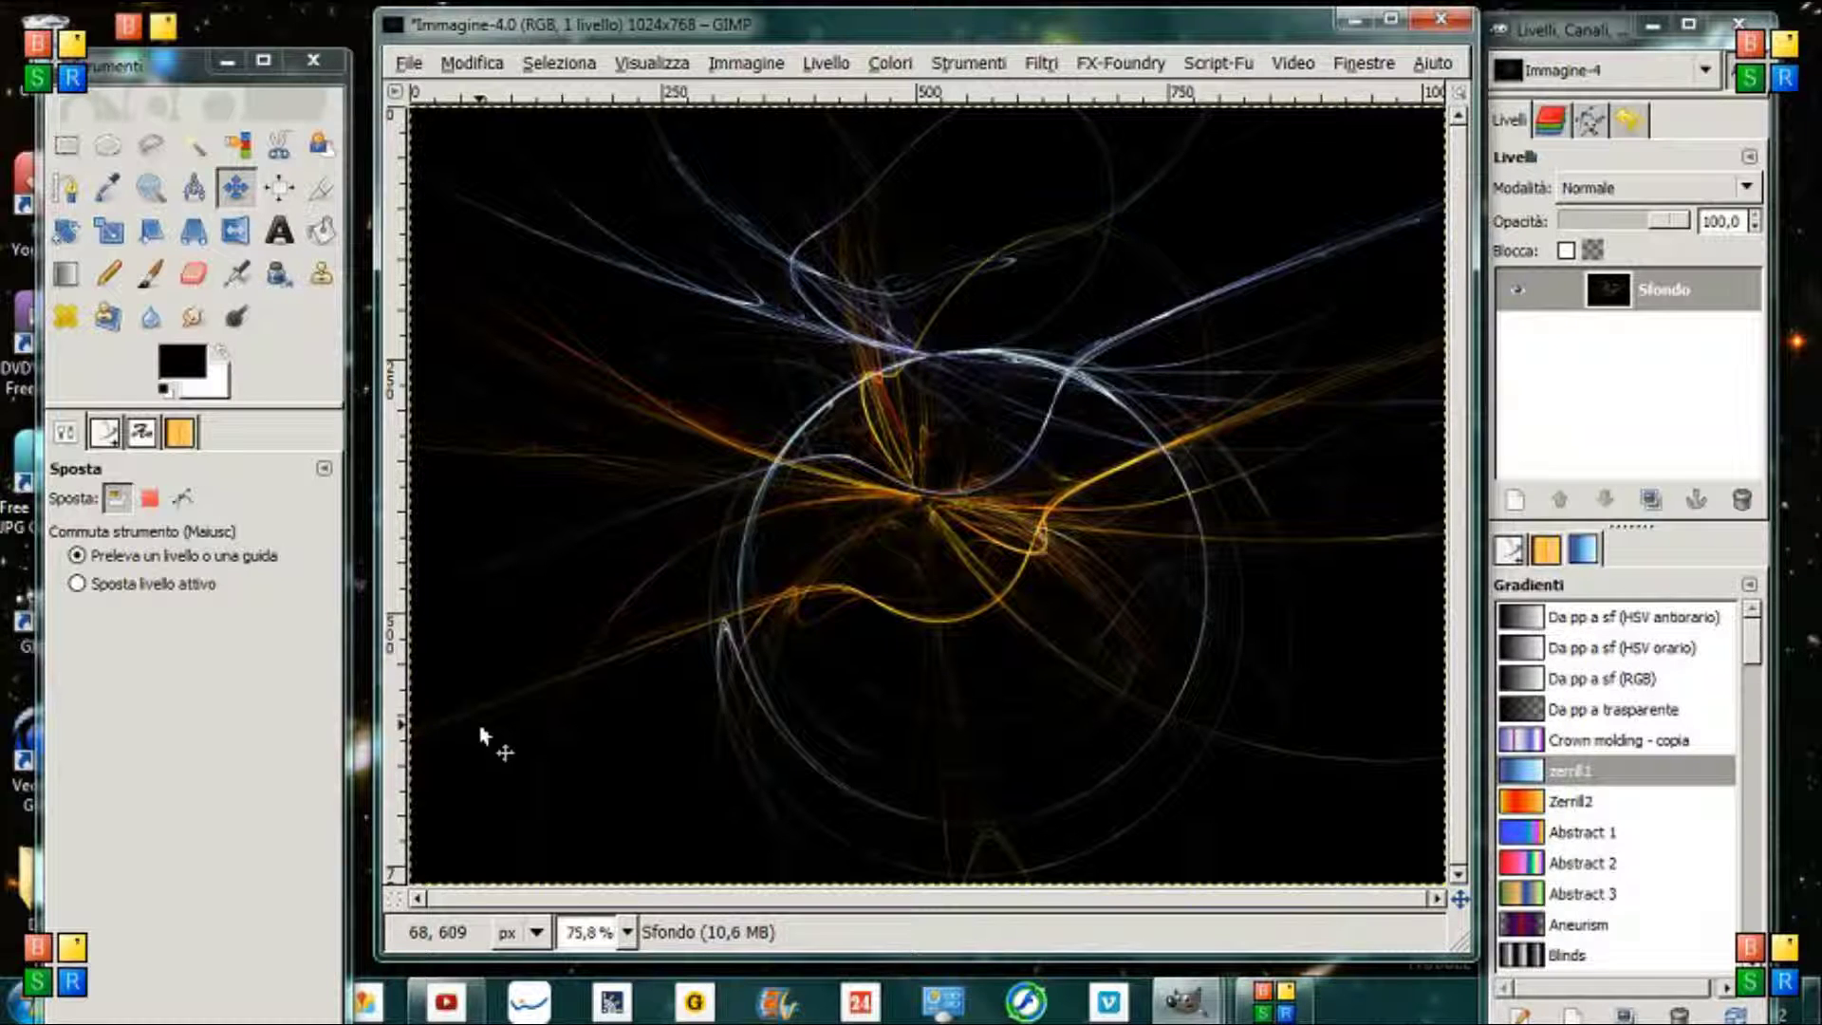
Add a Blackadder ITC text layer reading 'Mc Zerrill' on the canvas
click(296, 231)
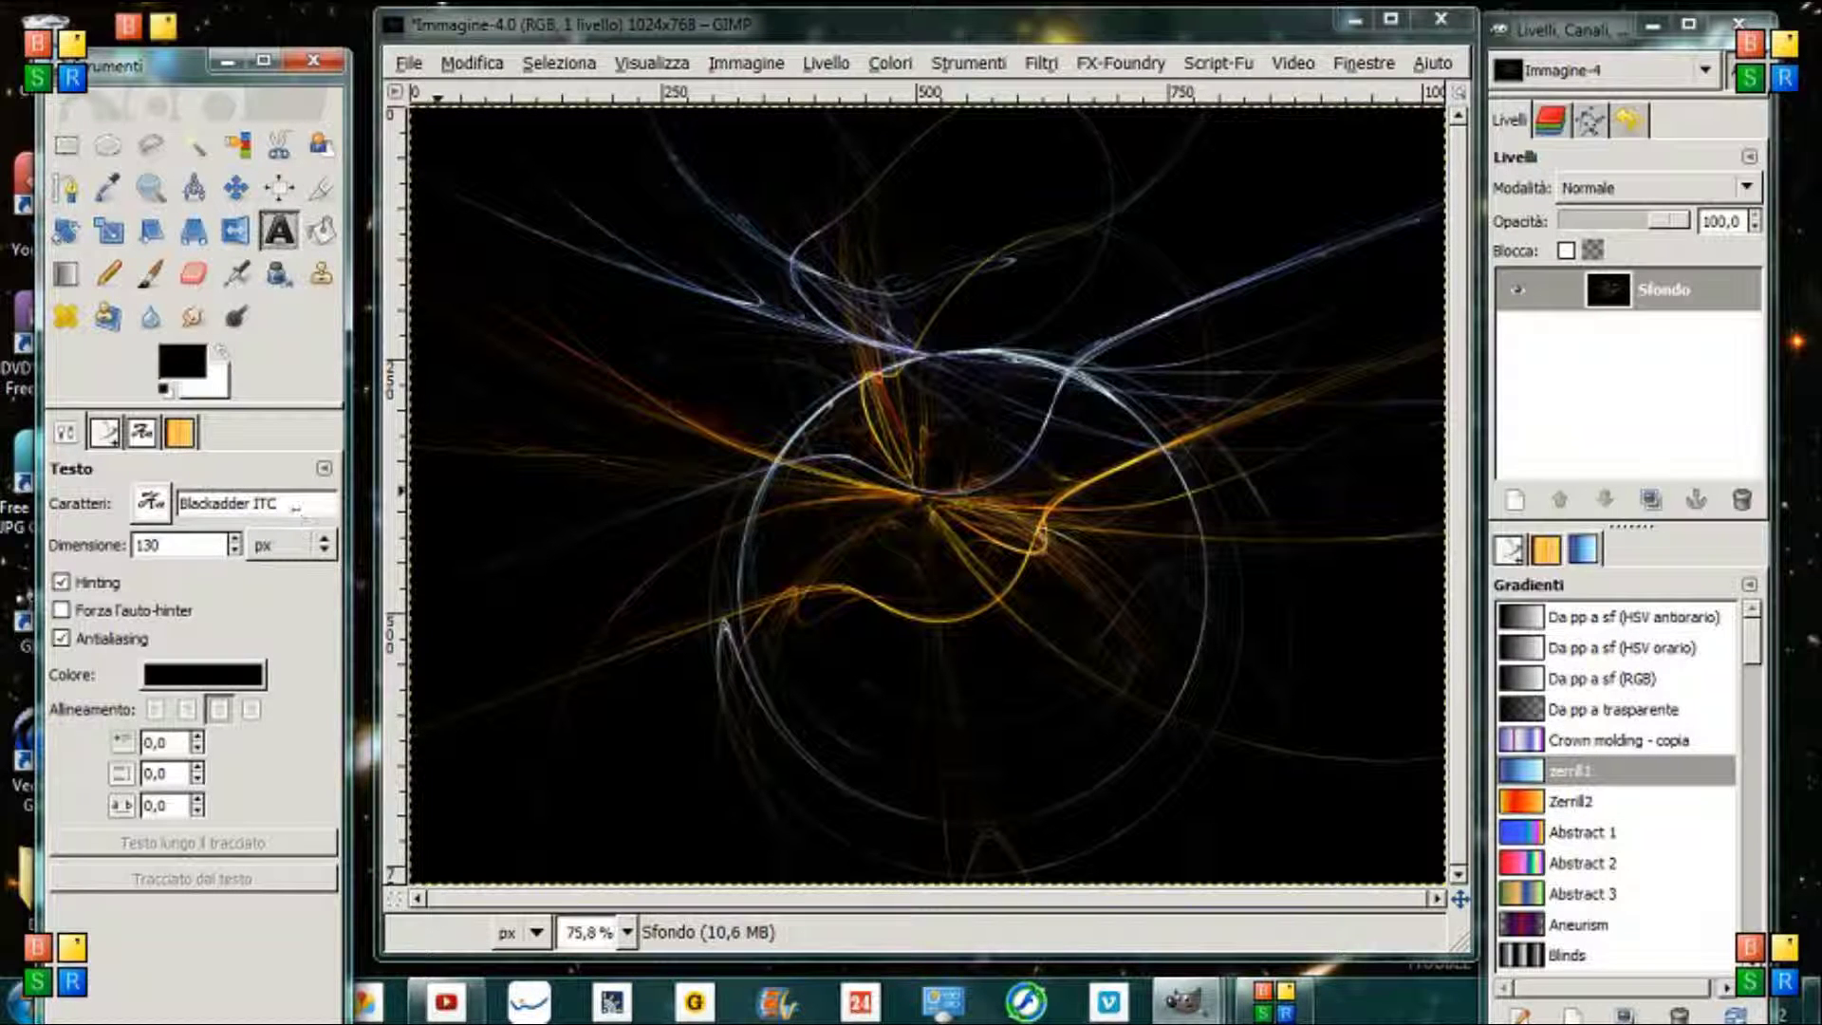
triple_click(275, 503)
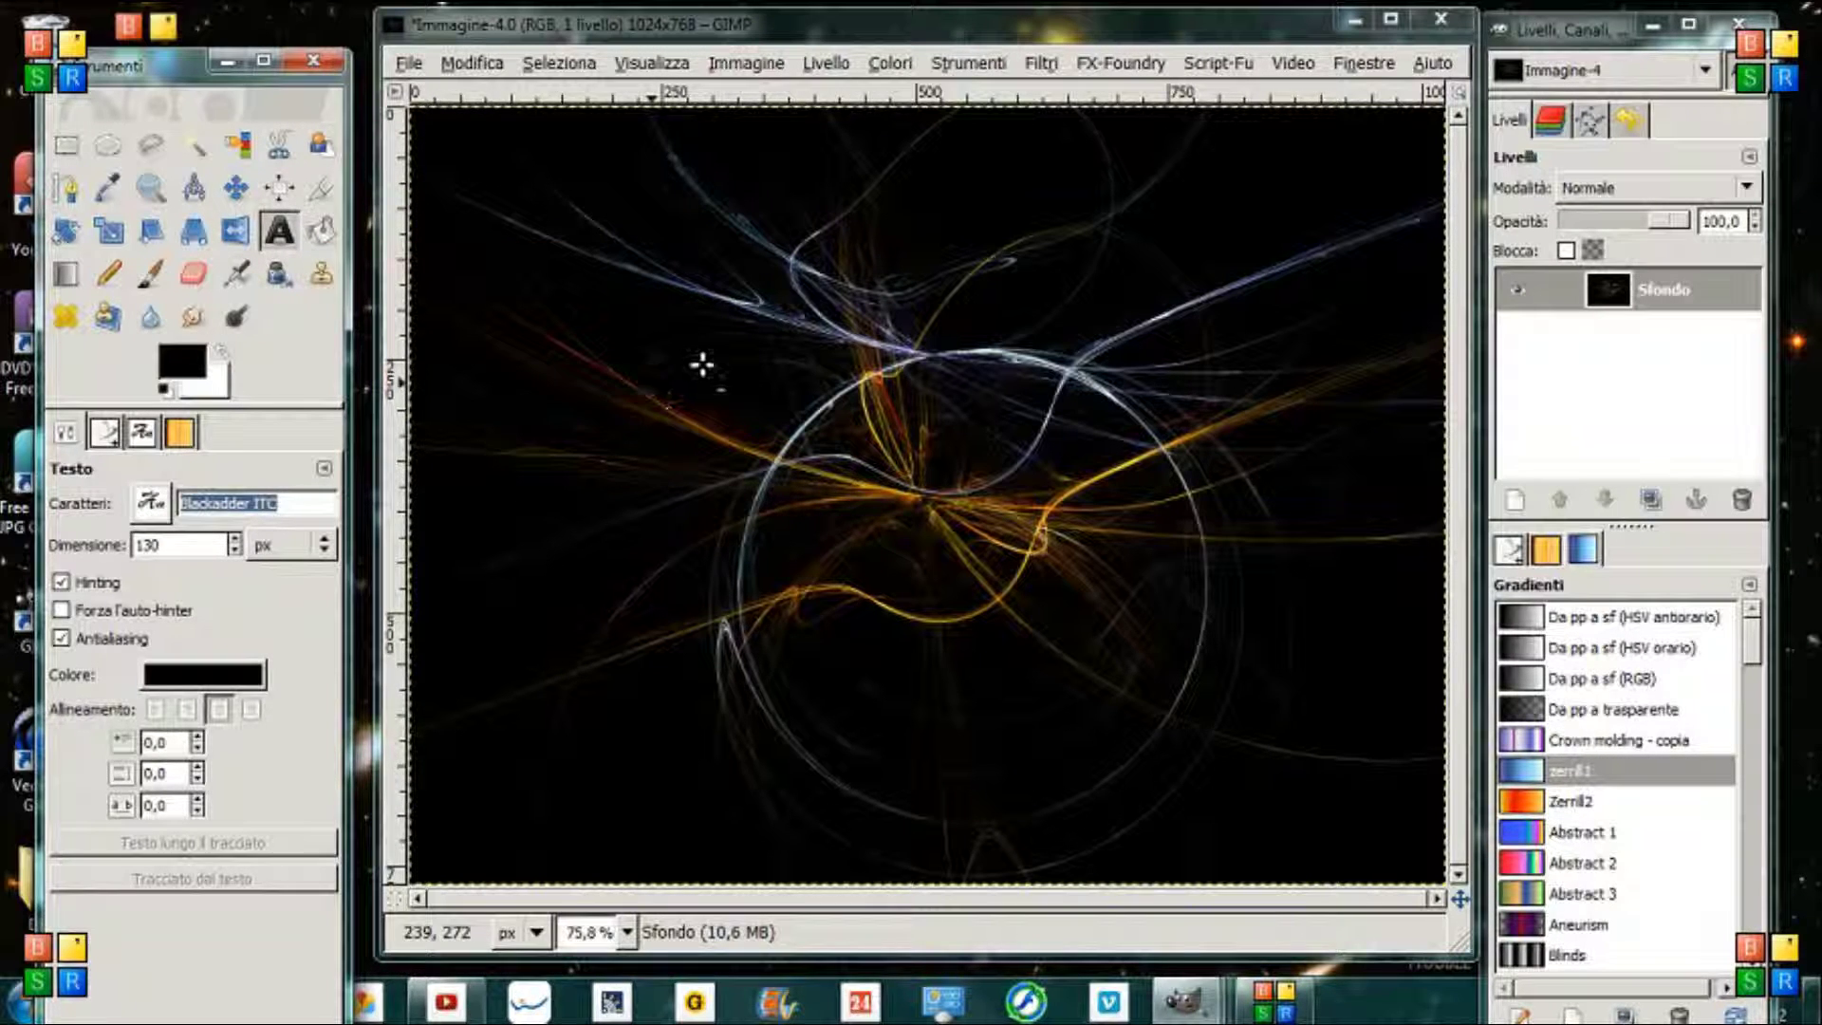
click(750, 510)
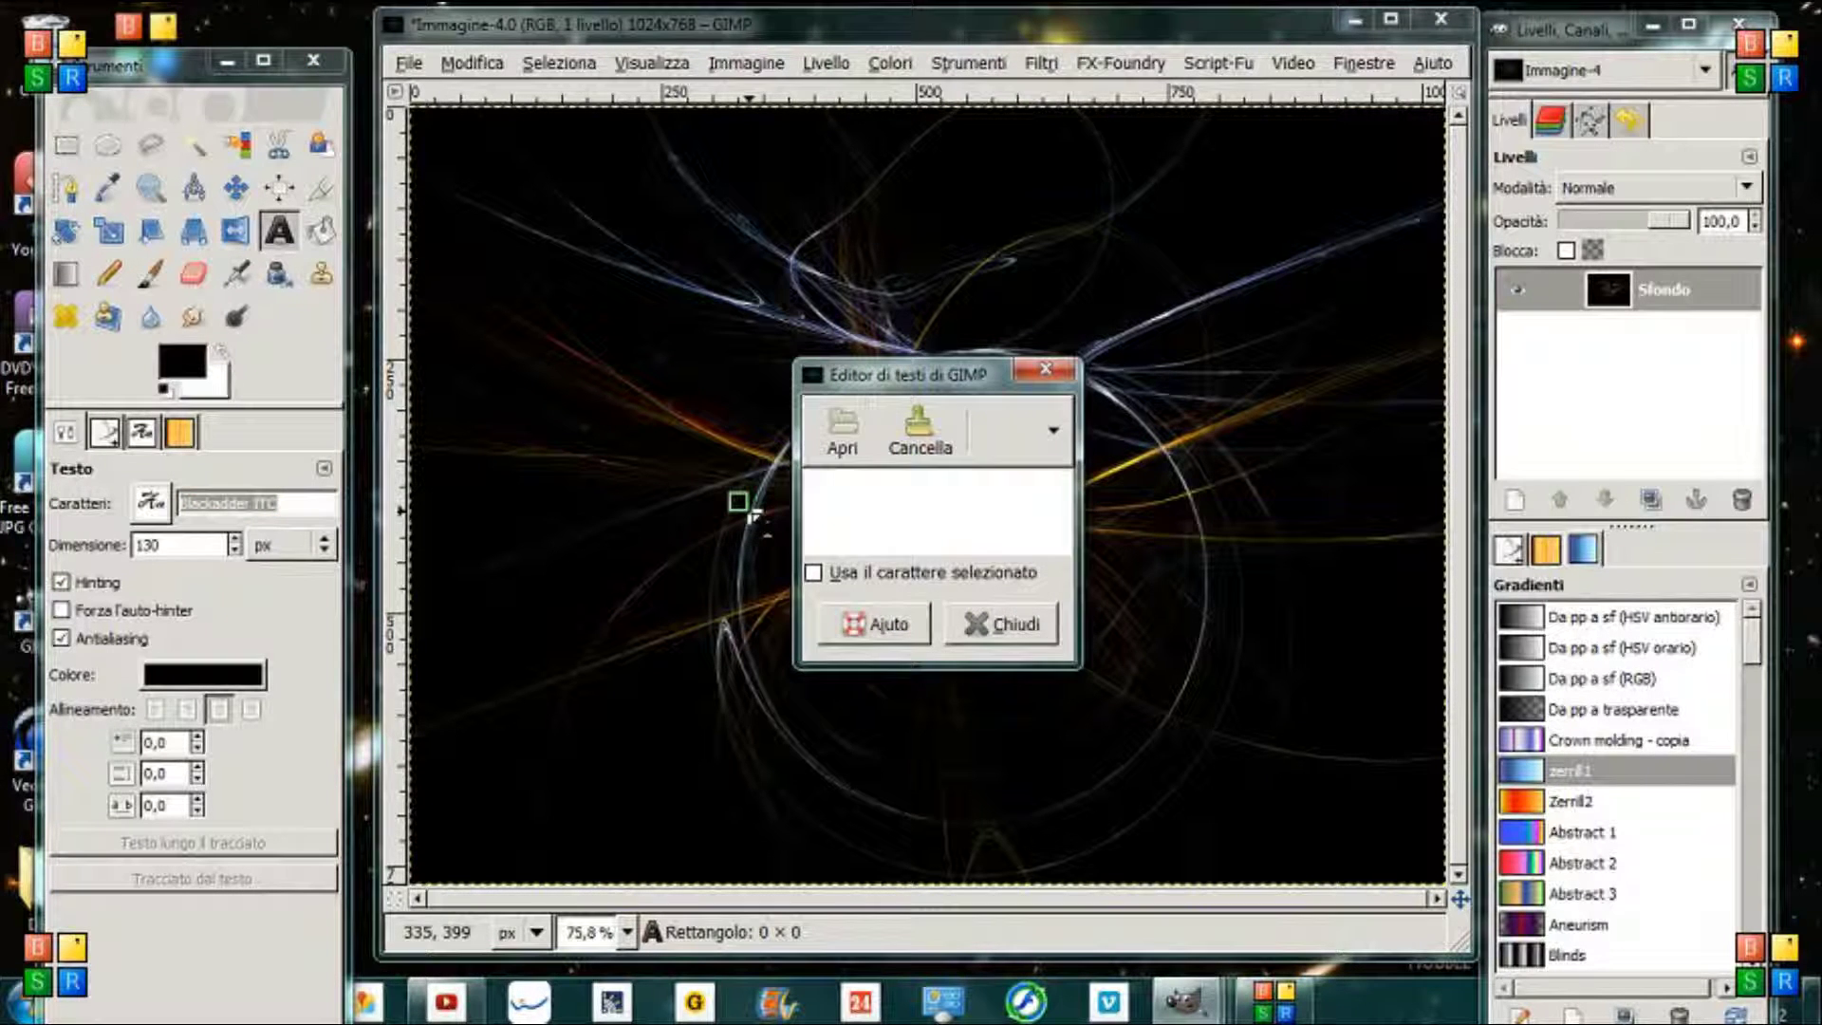
text(Mc )
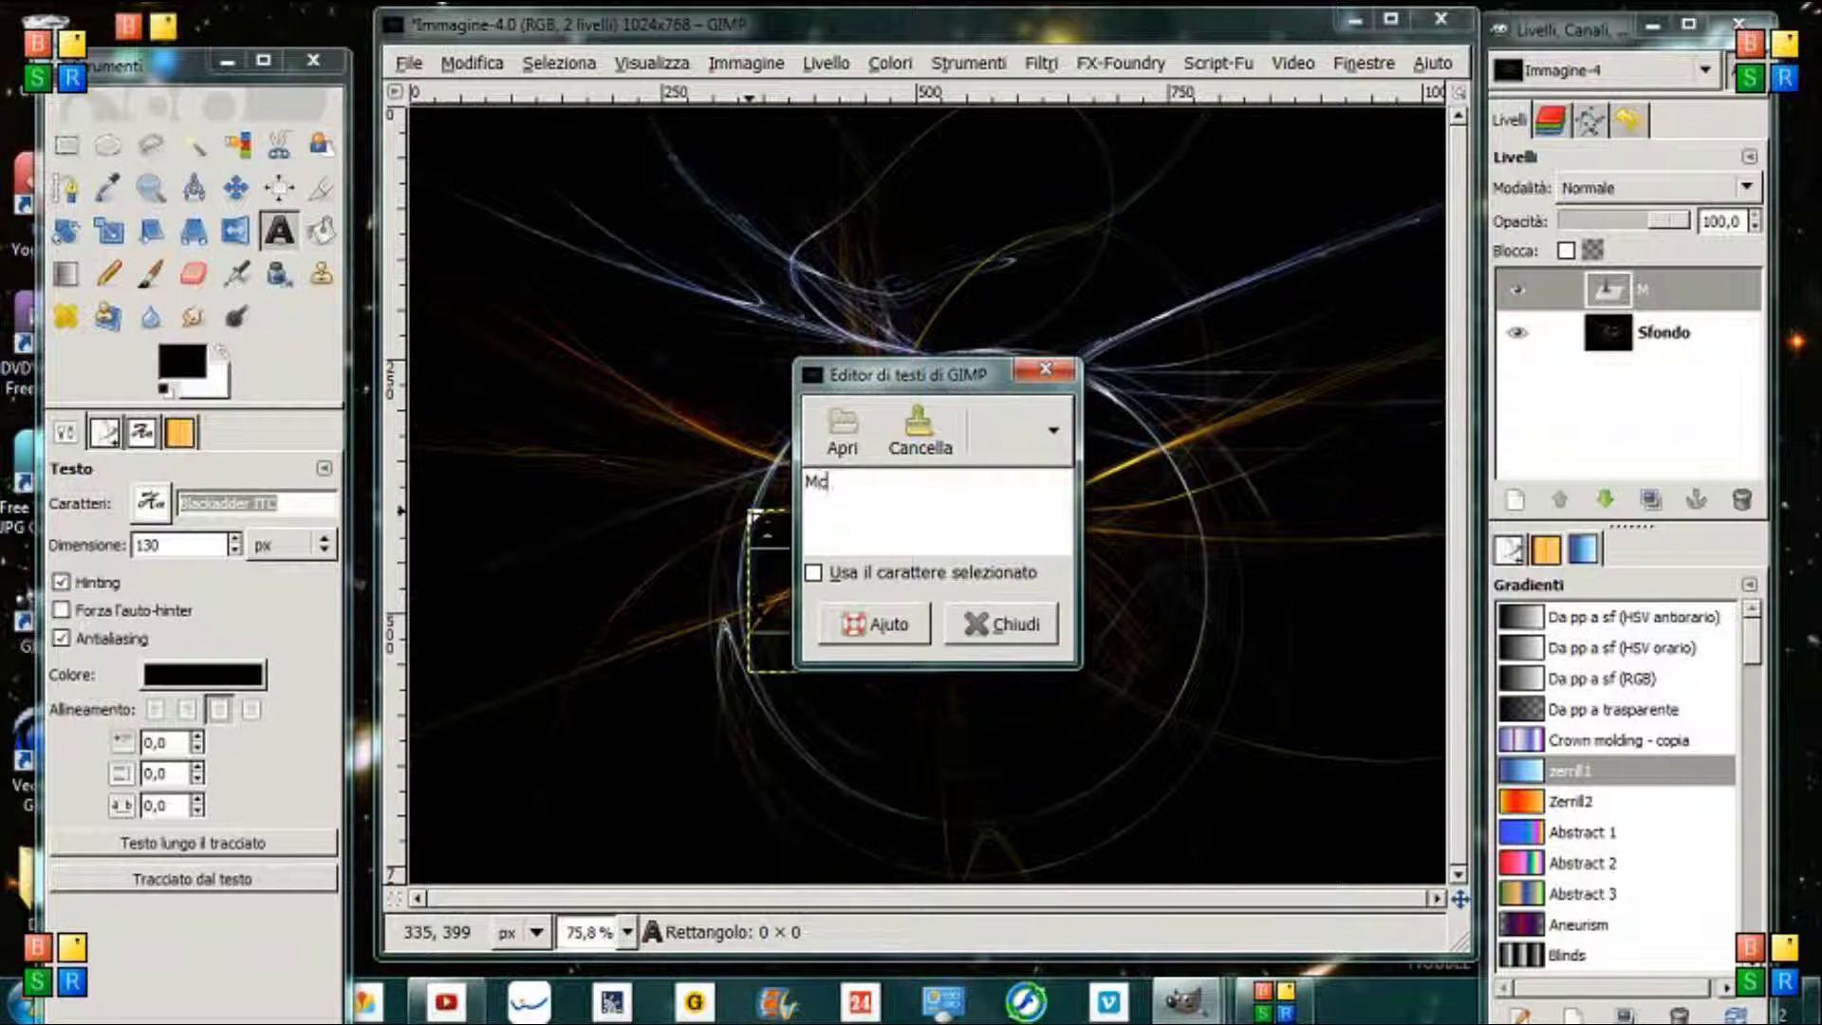
text(Zerrill)
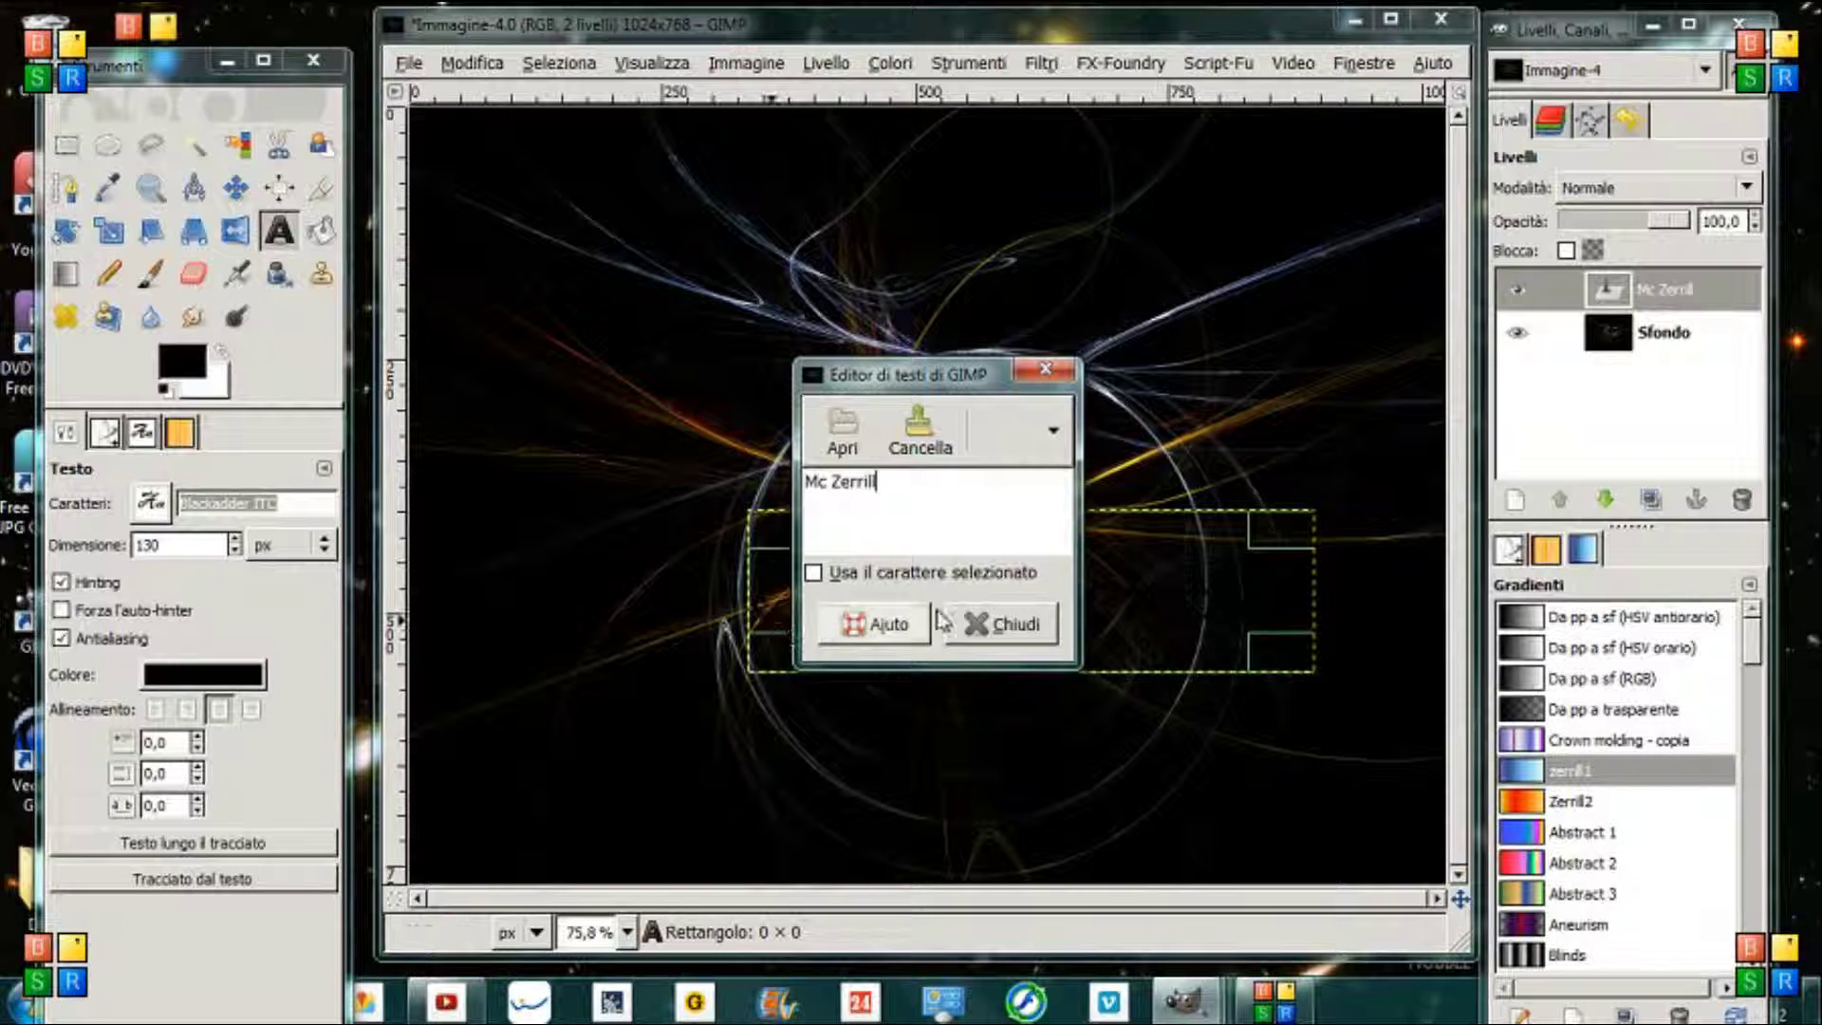
click(1042, 630)
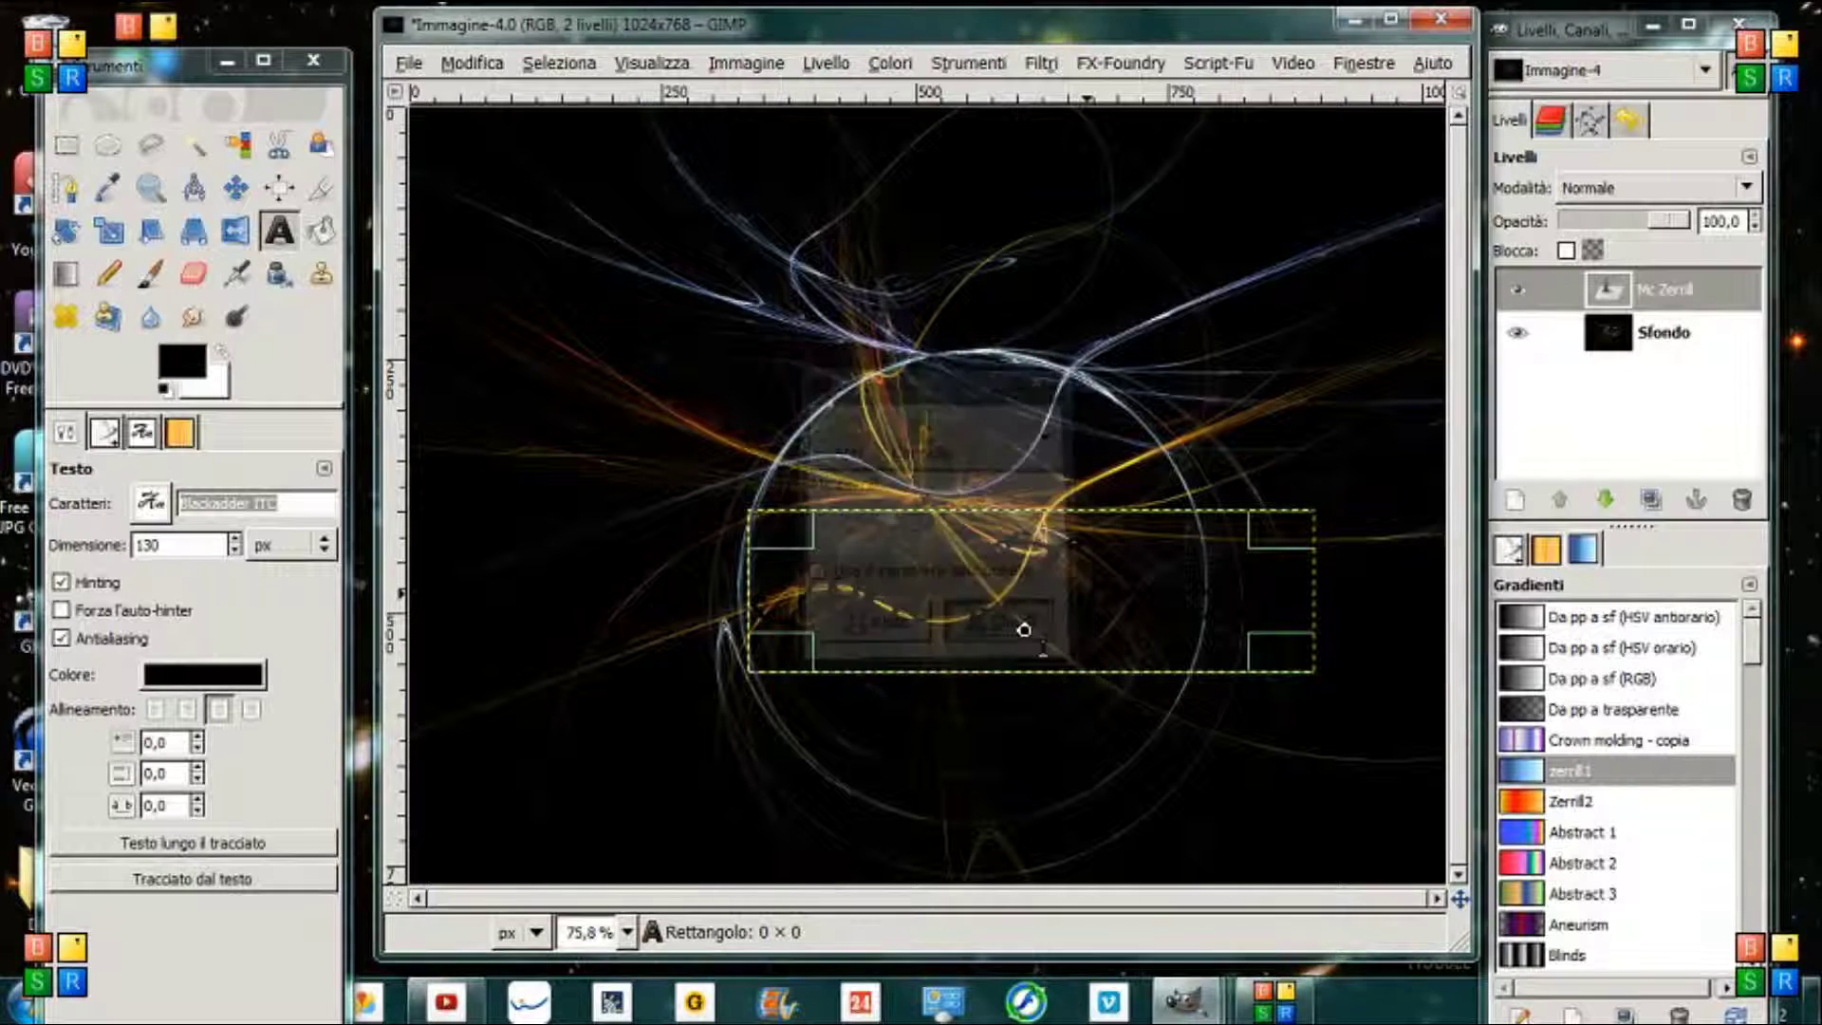
Set the text colour to yellow fcf808
click(203, 675)
click(521, 334)
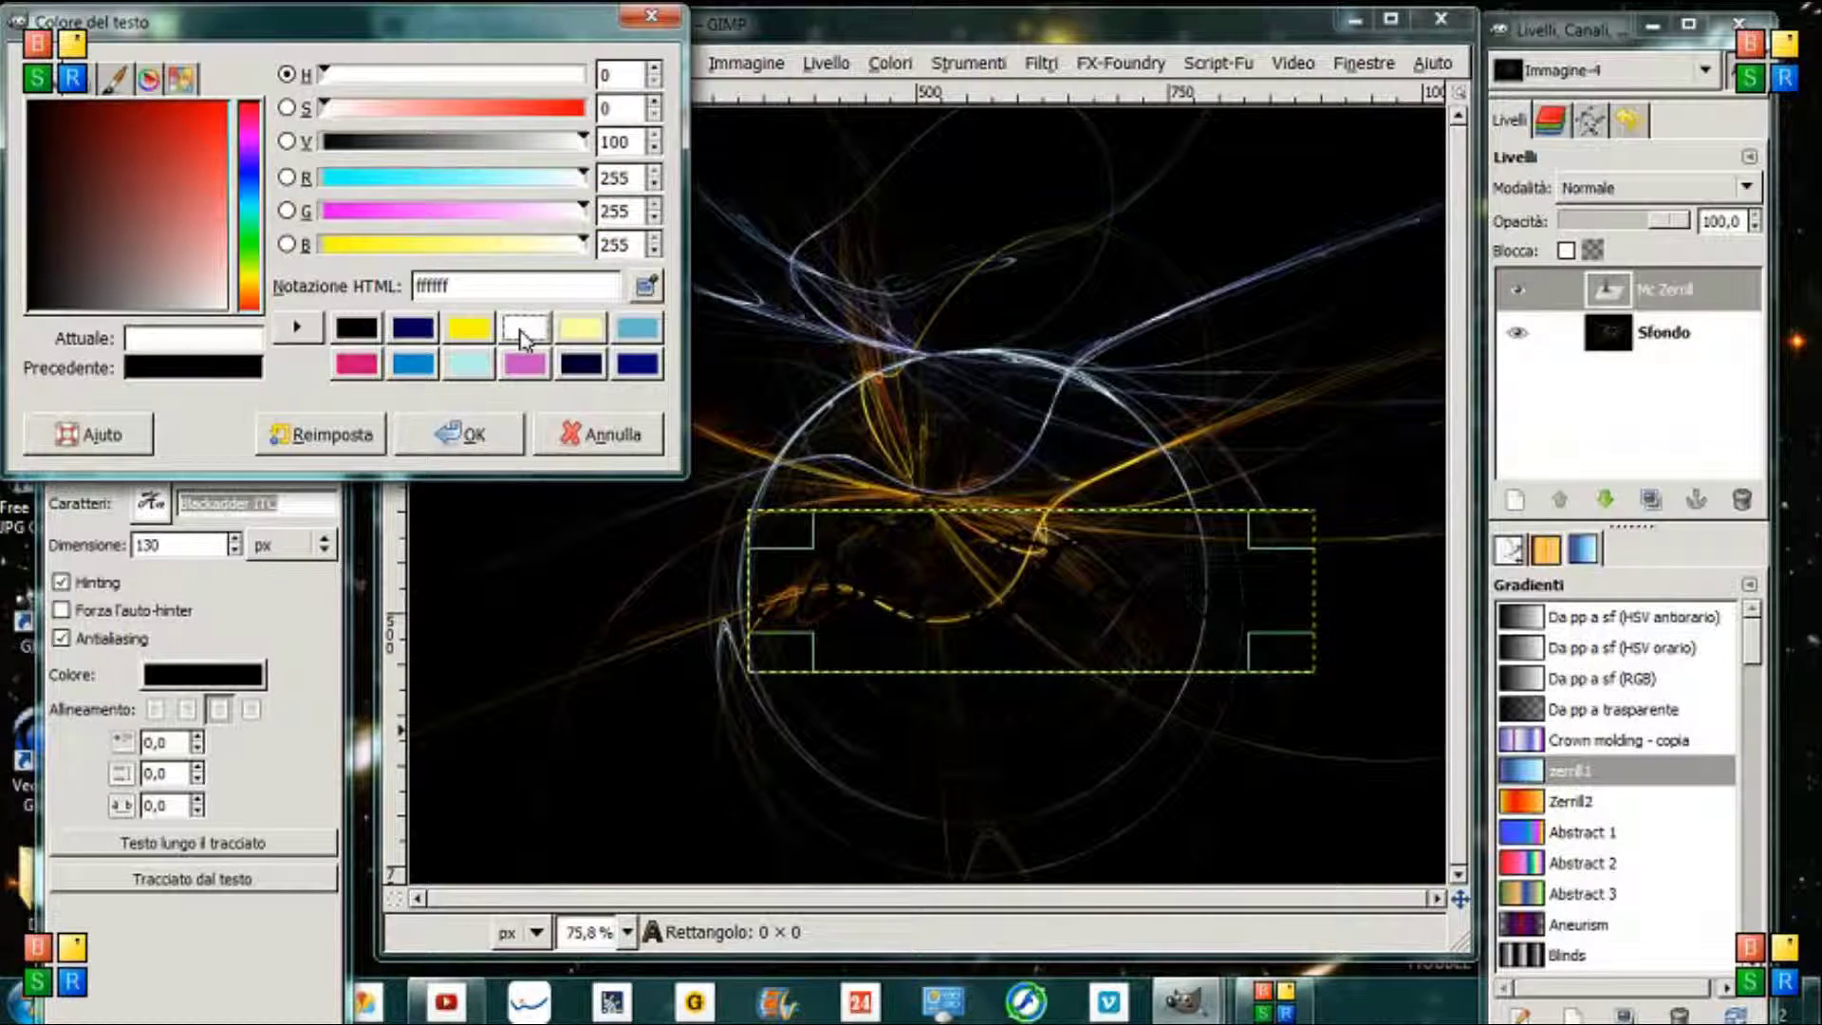
click(469, 329)
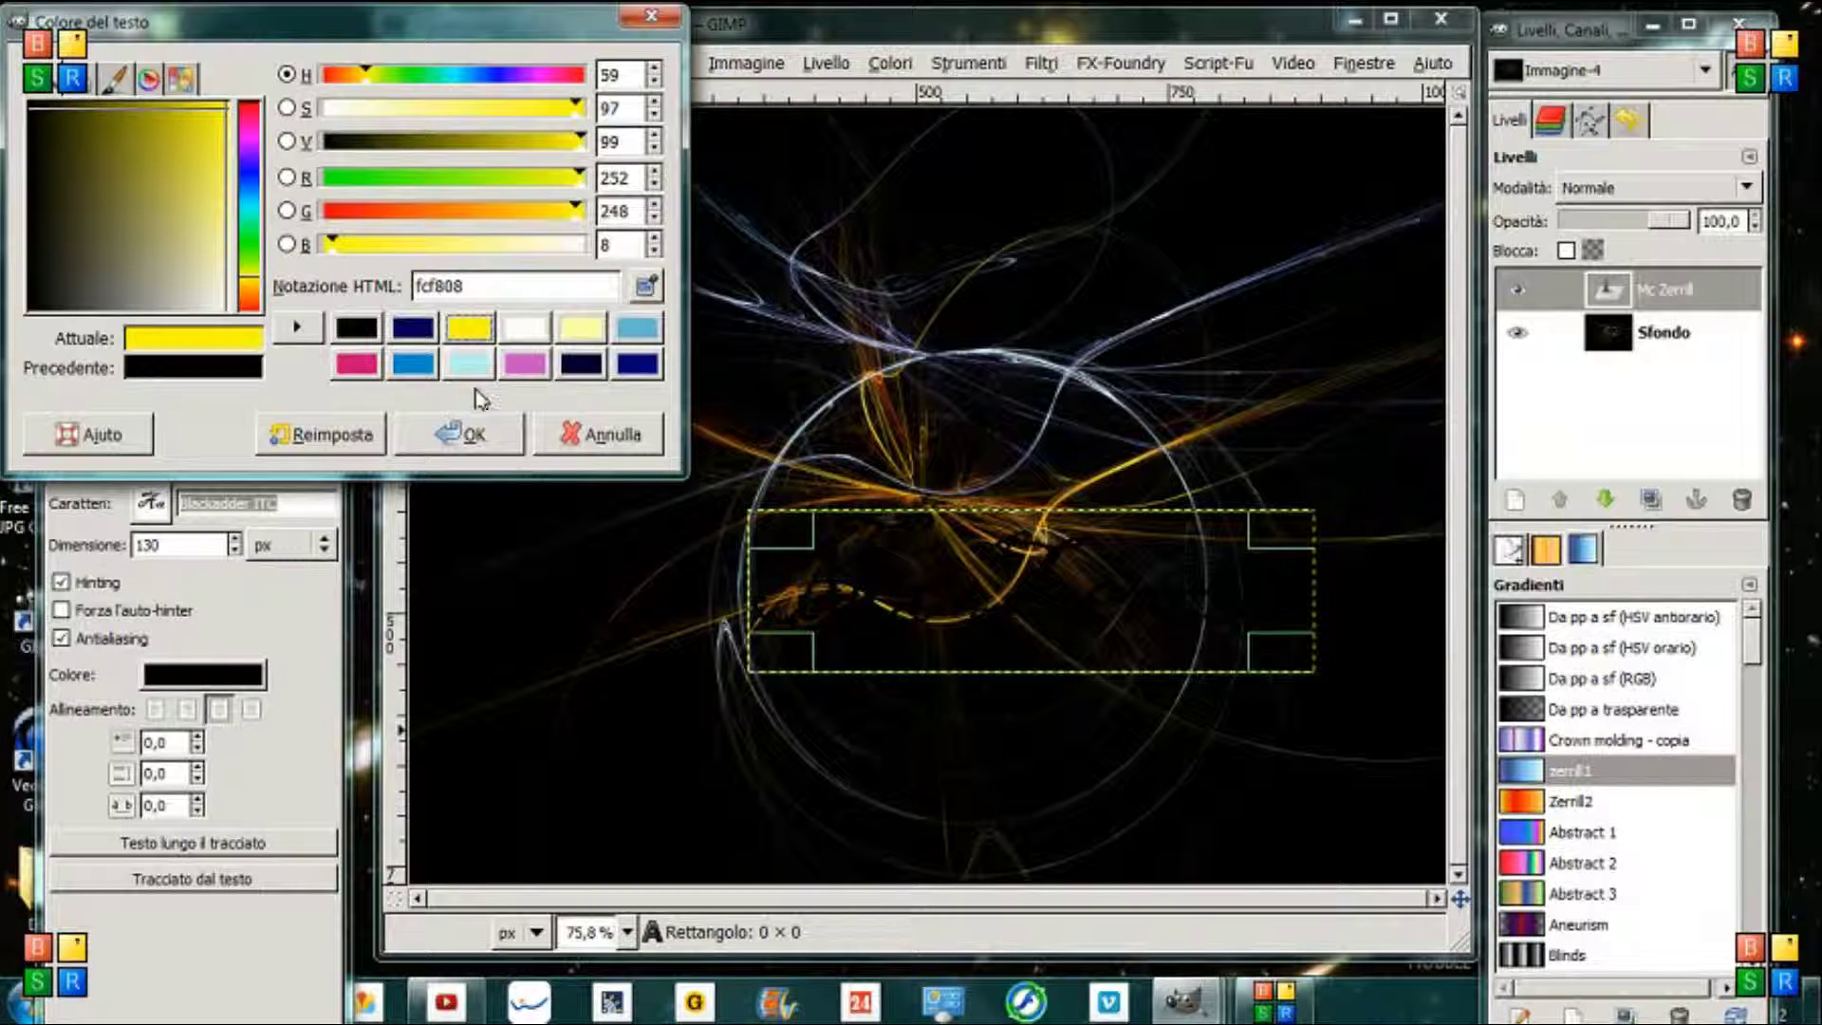
click(474, 441)
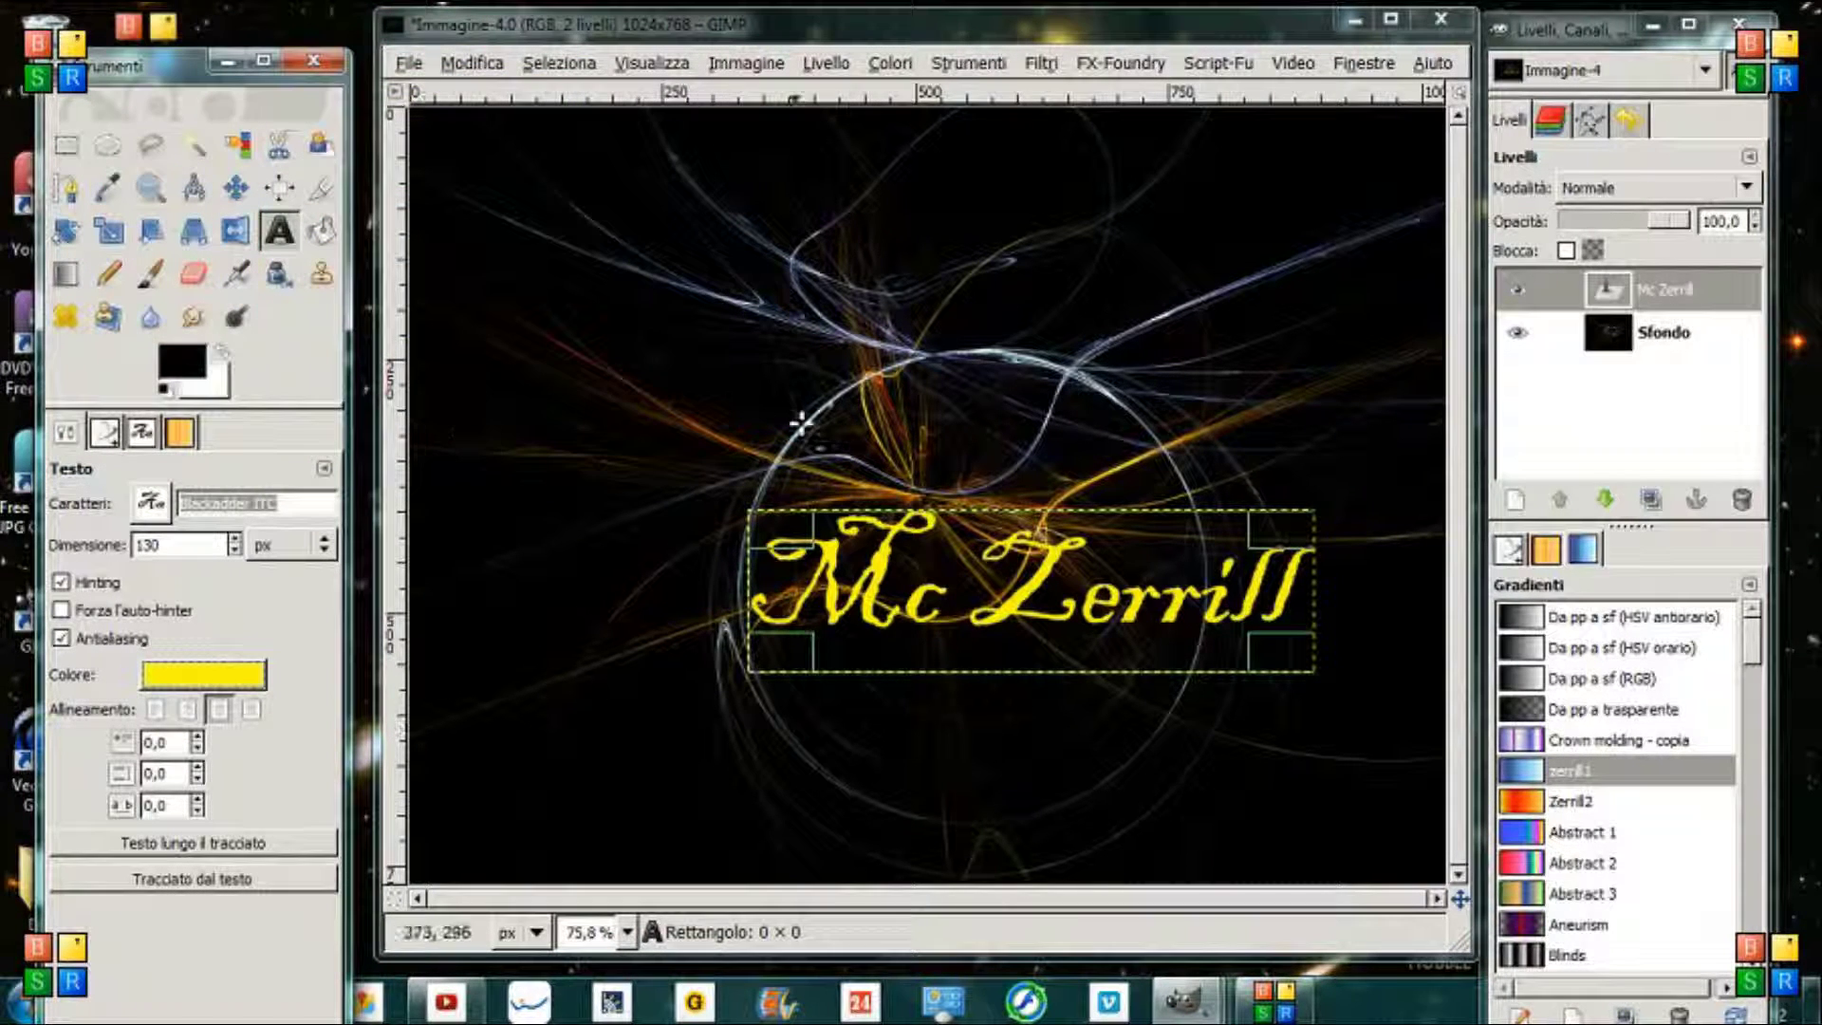
Enlarge the text size to 200 px
double_click(149, 545)
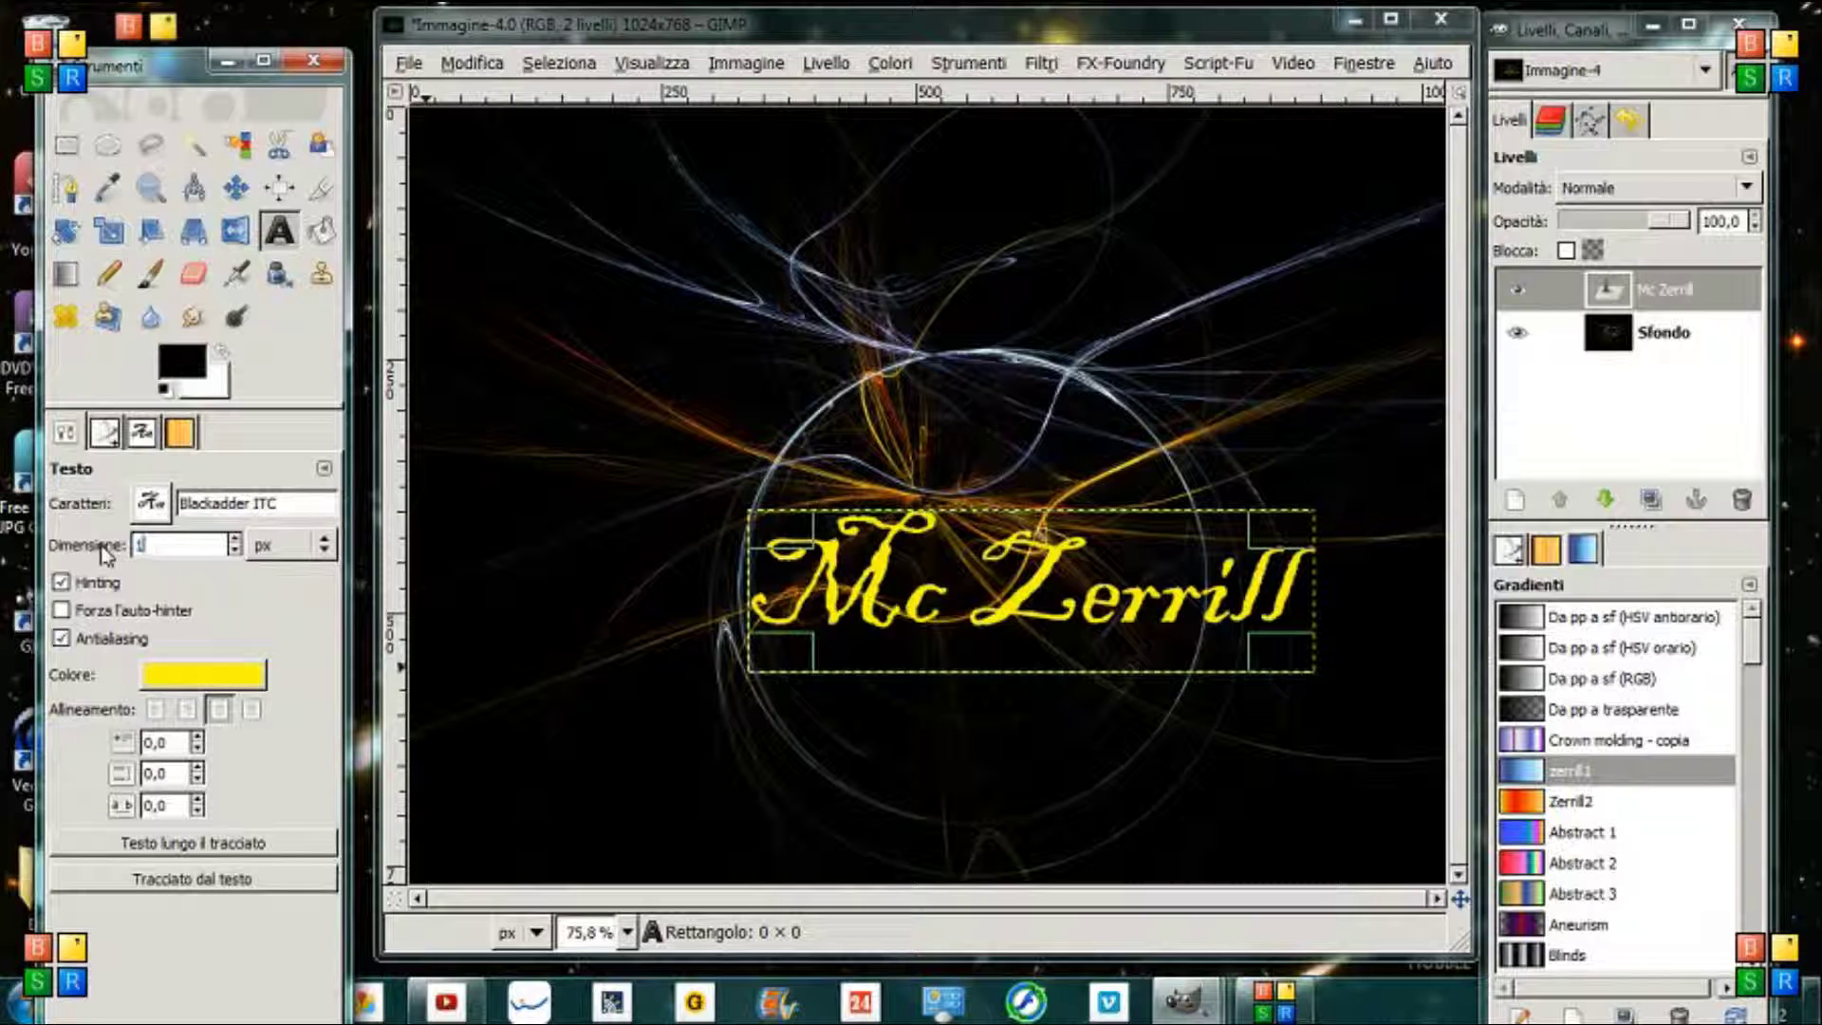
text(80)
key(Return)
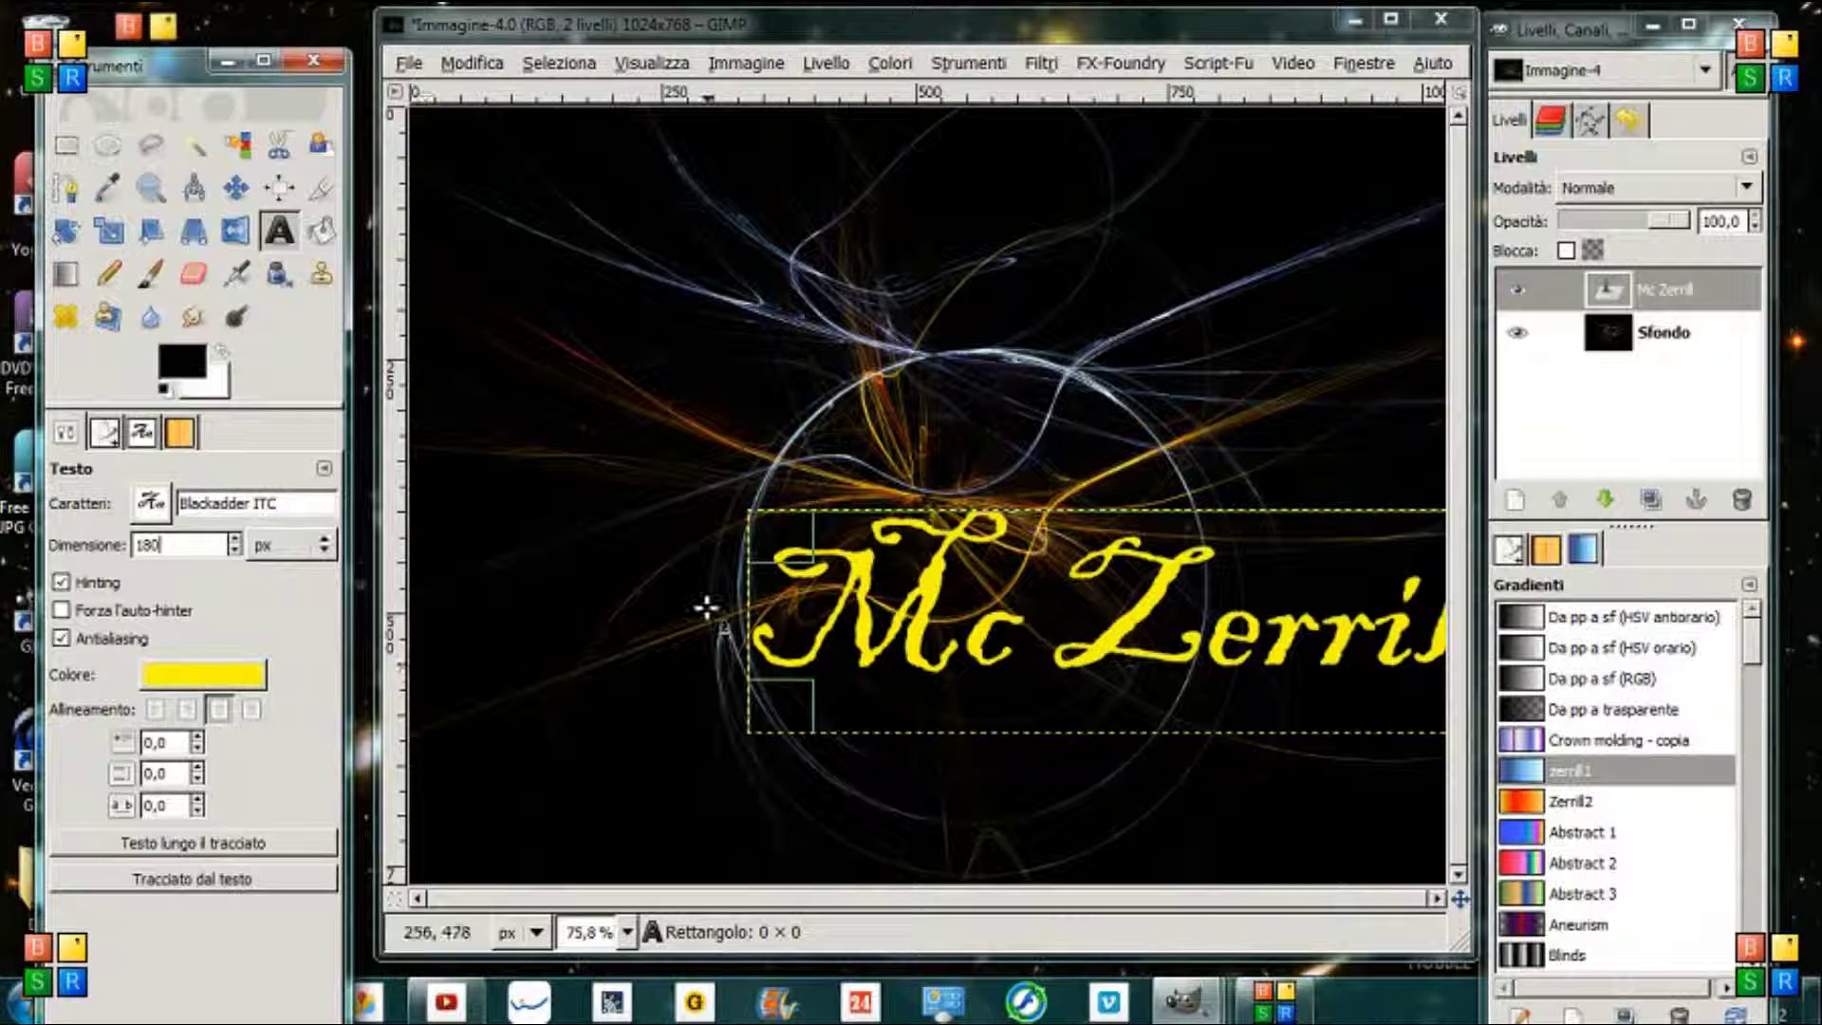
click(772, 559)
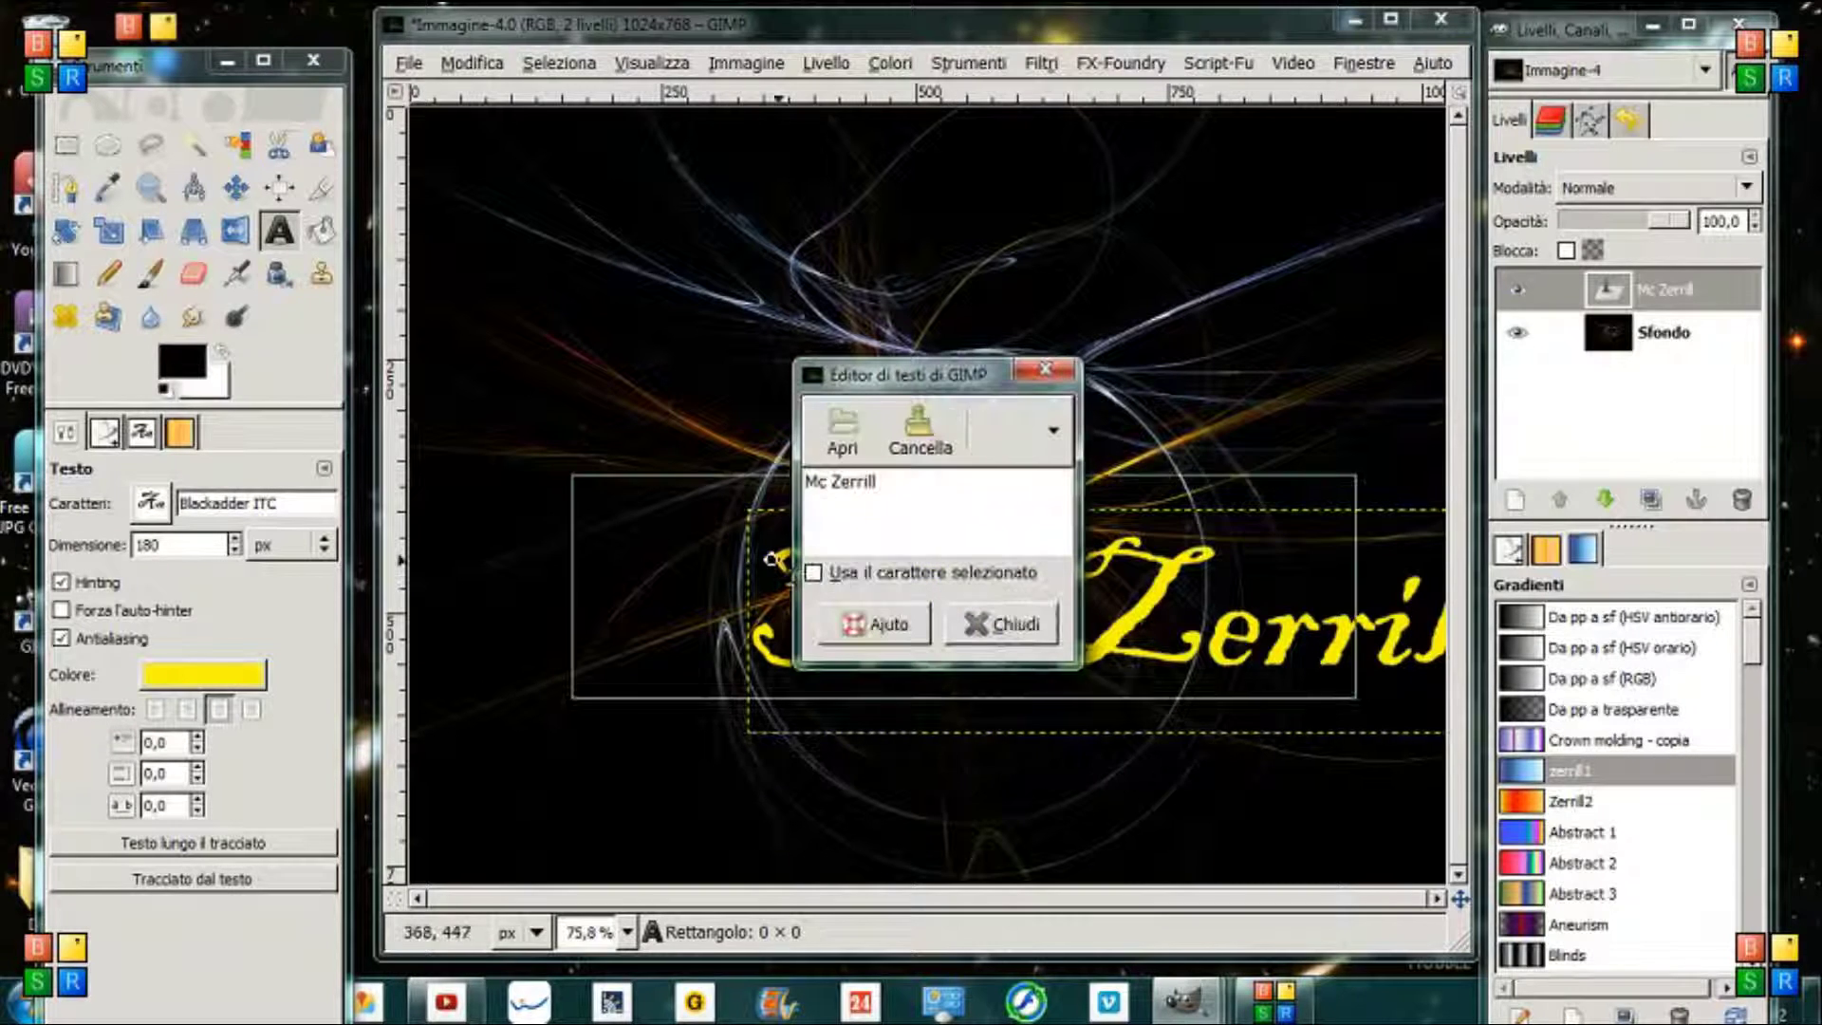
click(1016, 626)
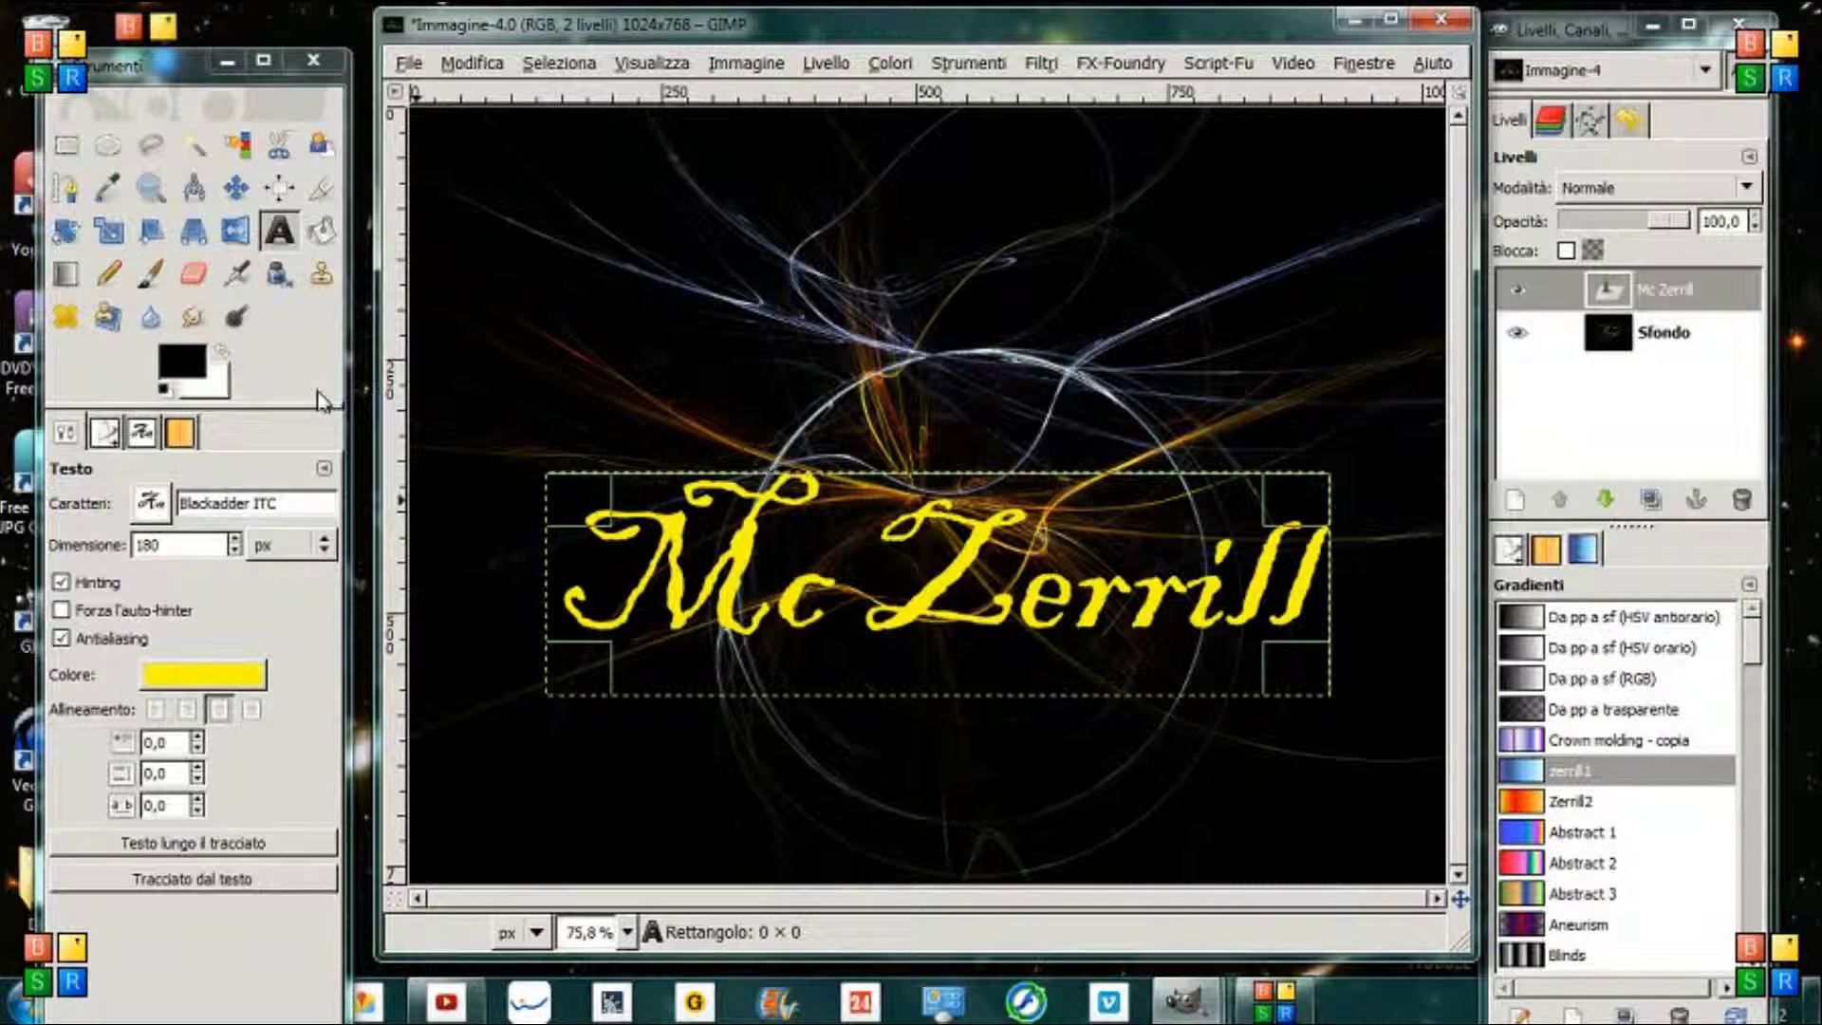
double_click(148, 545)
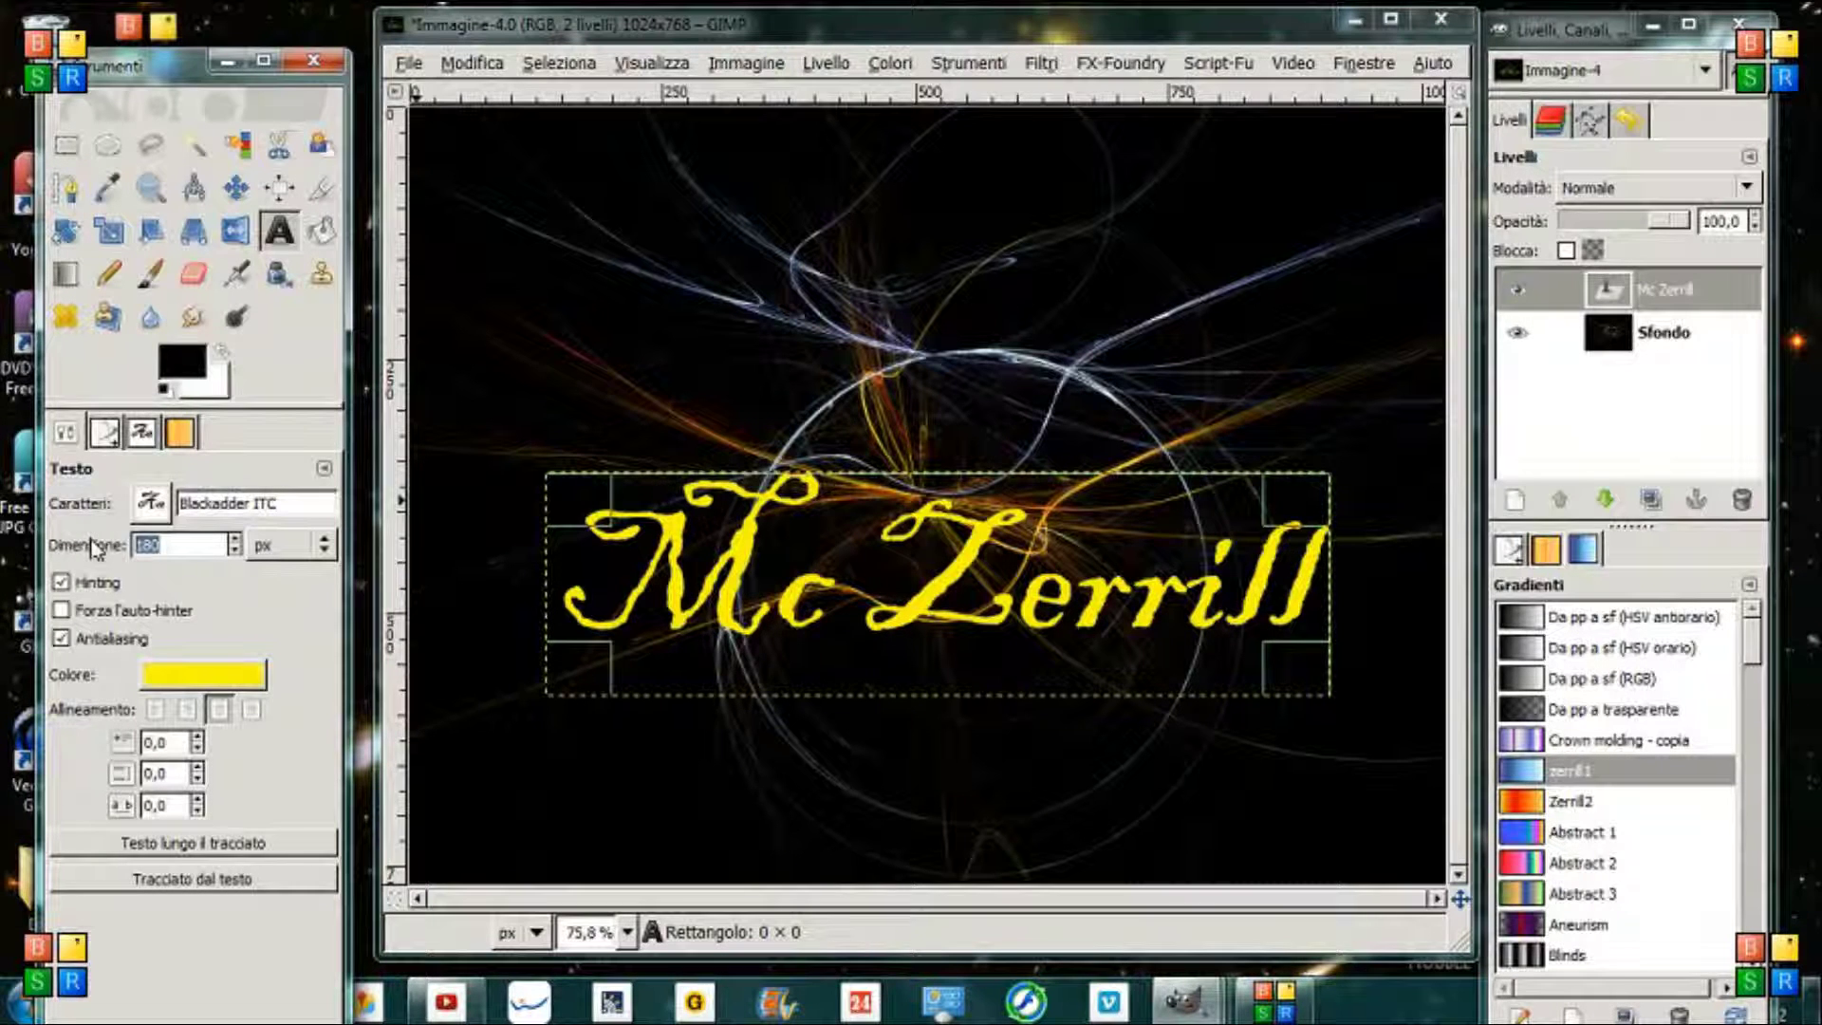
text(200)
key(Return)
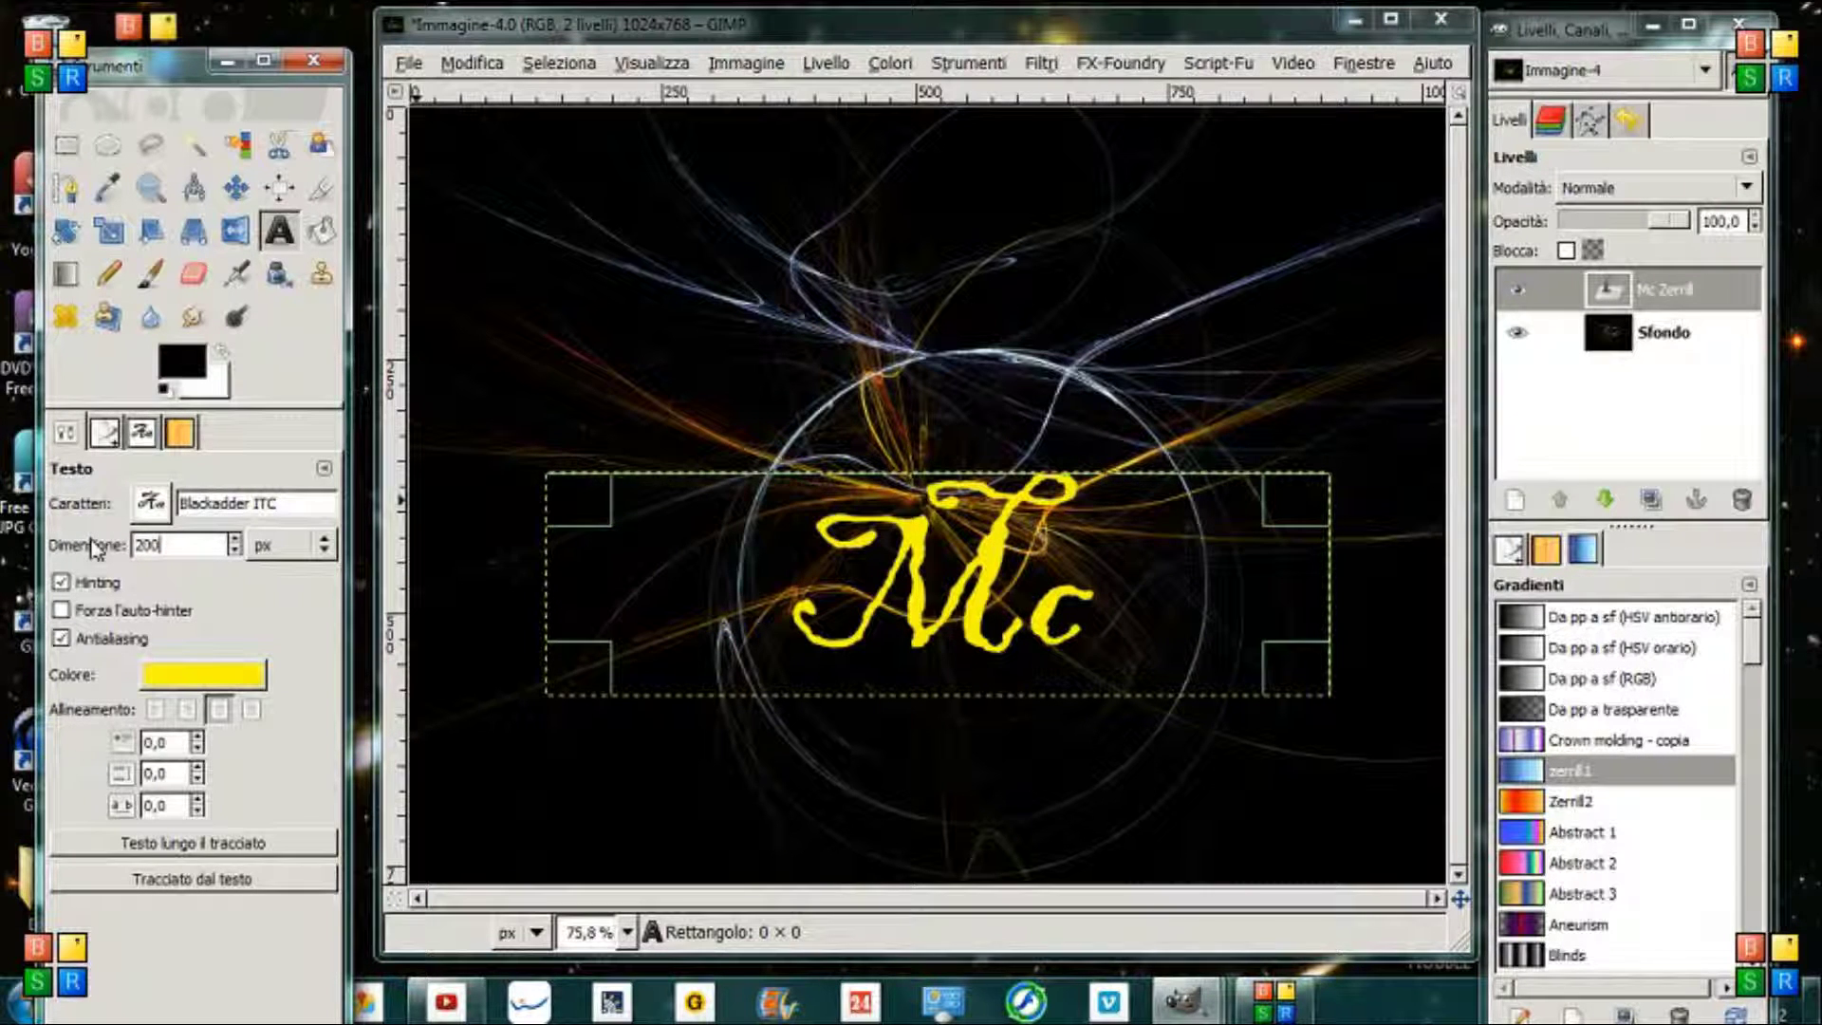
Widen the text box so 'Mc Zerrill' fits and centre-align it
click(581, 582)
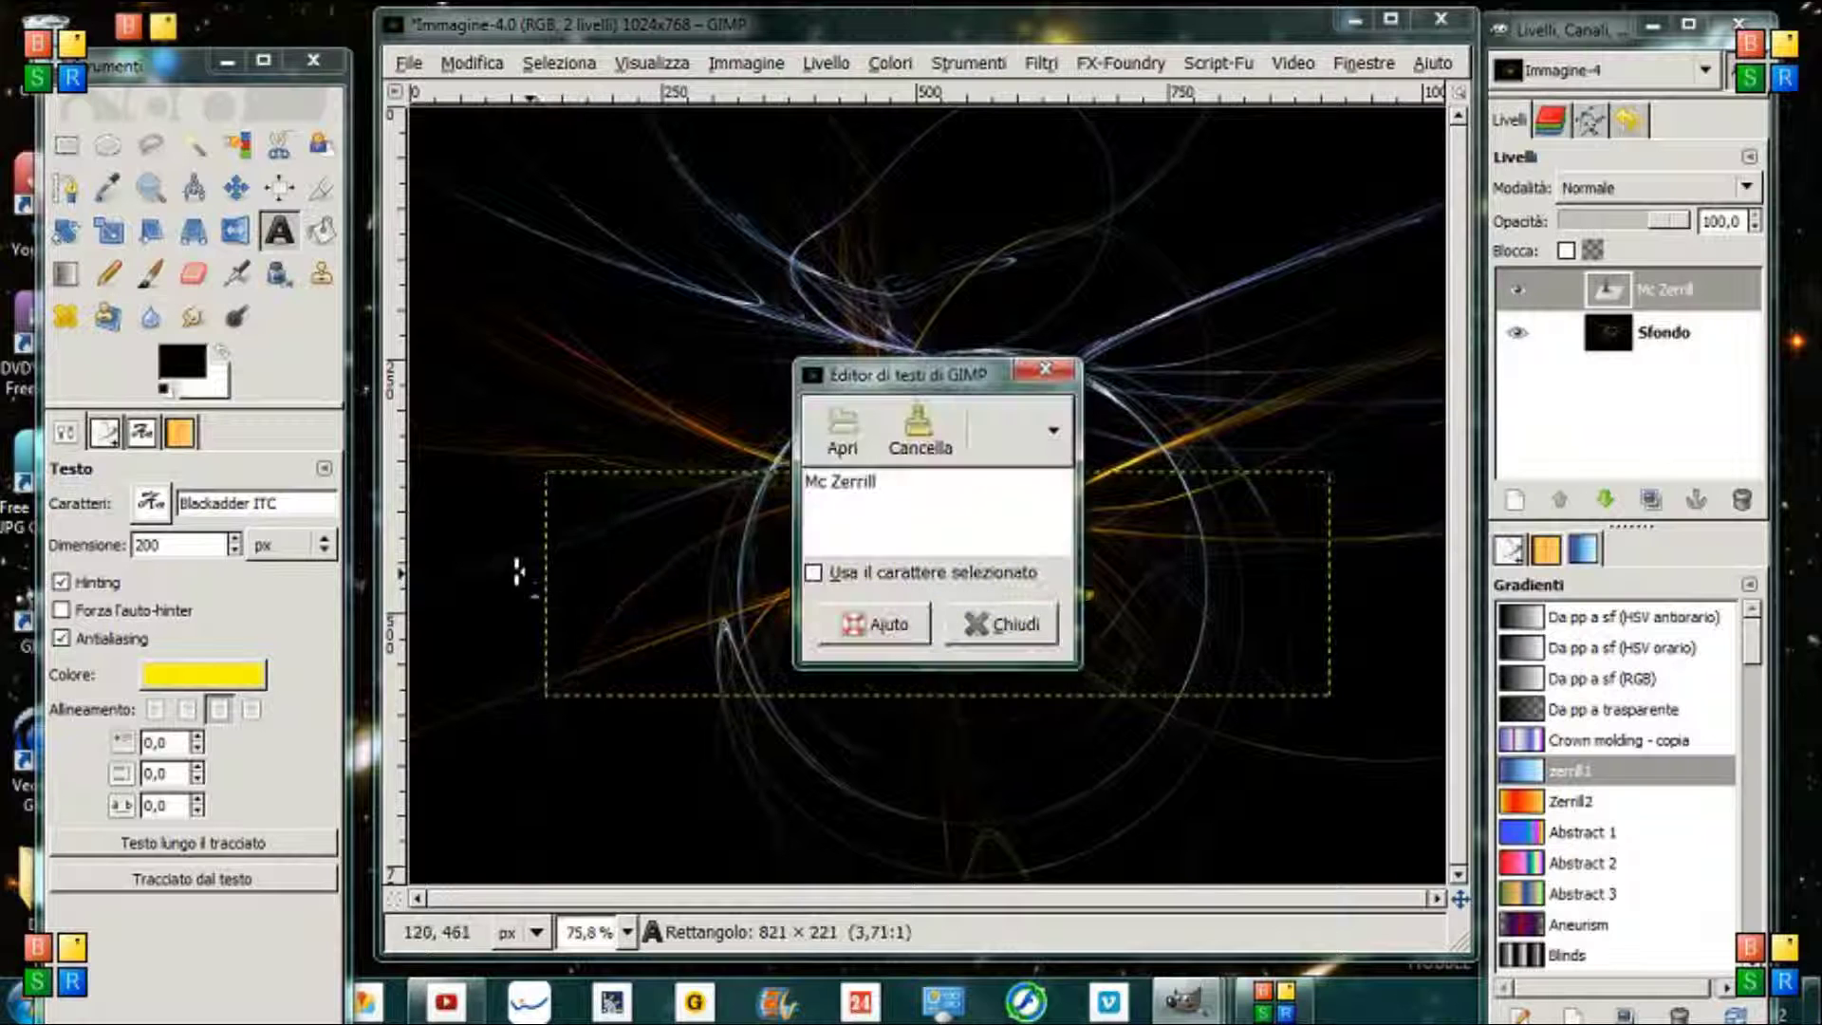
drag(465, 569, 432, 569)
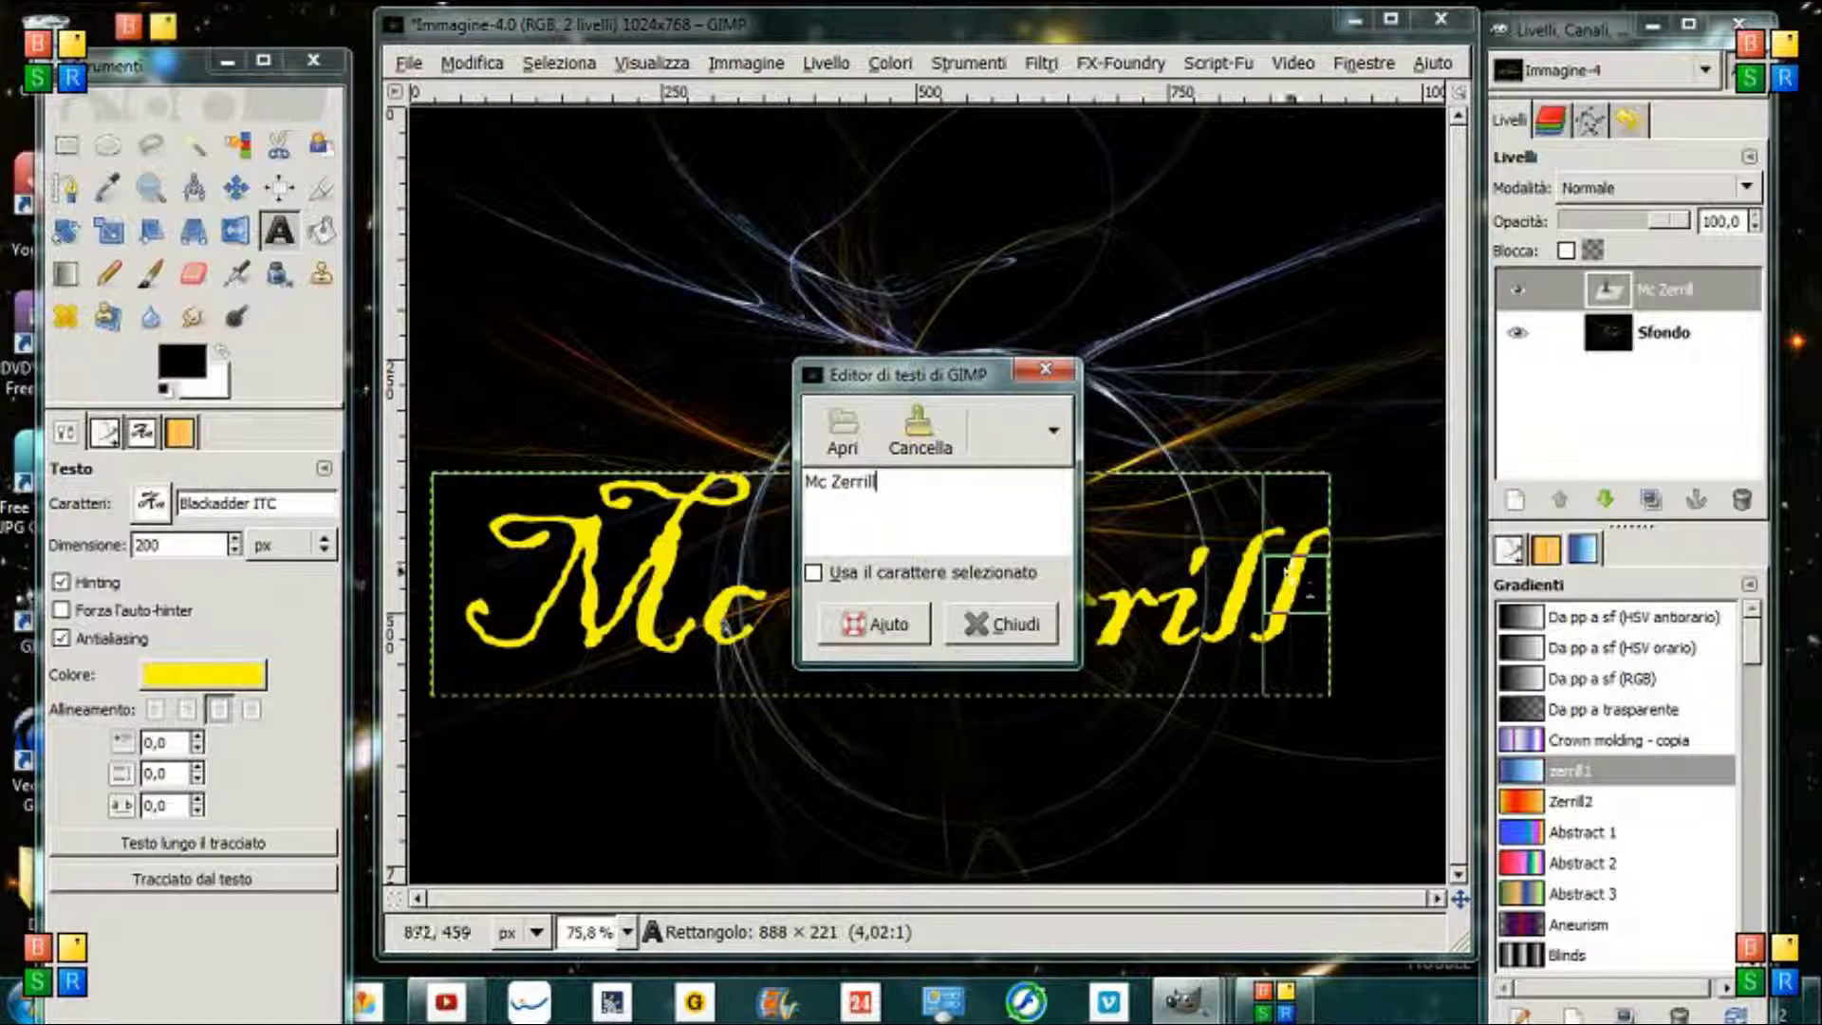
drag(1292, 575, 1390, 584)
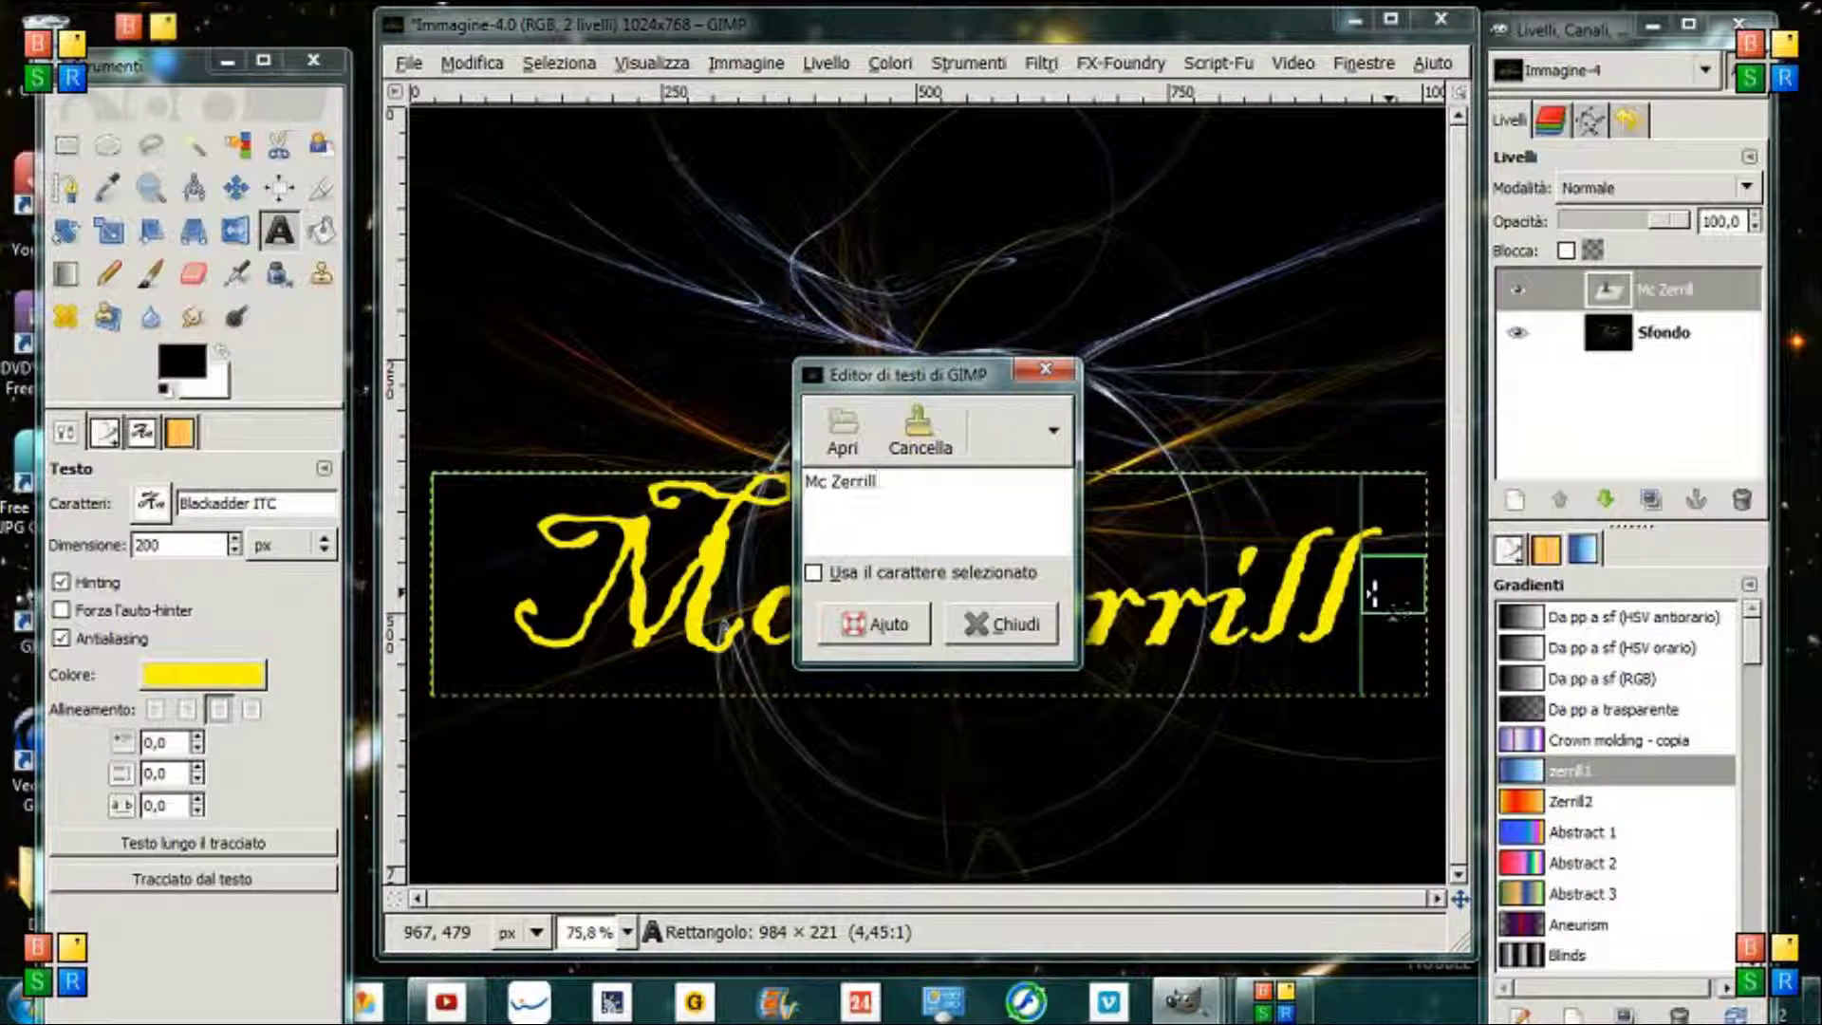
click(977, 648)
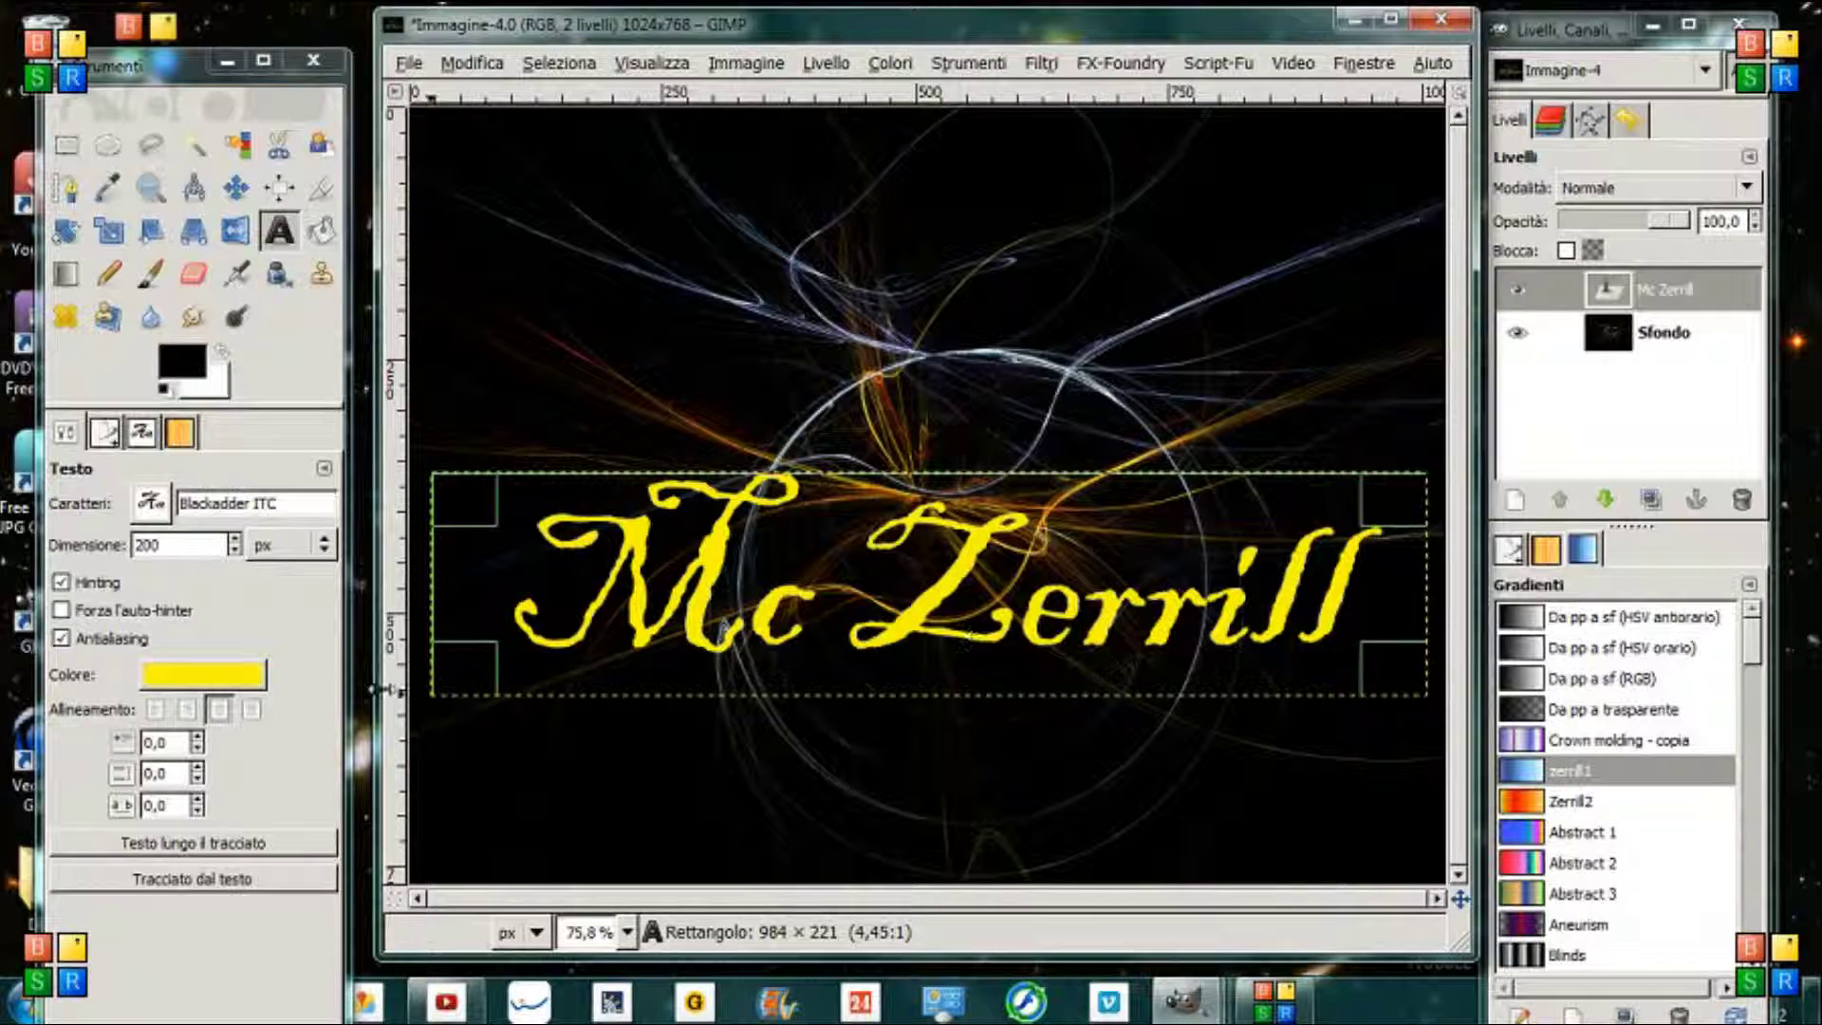
click(217, 714)
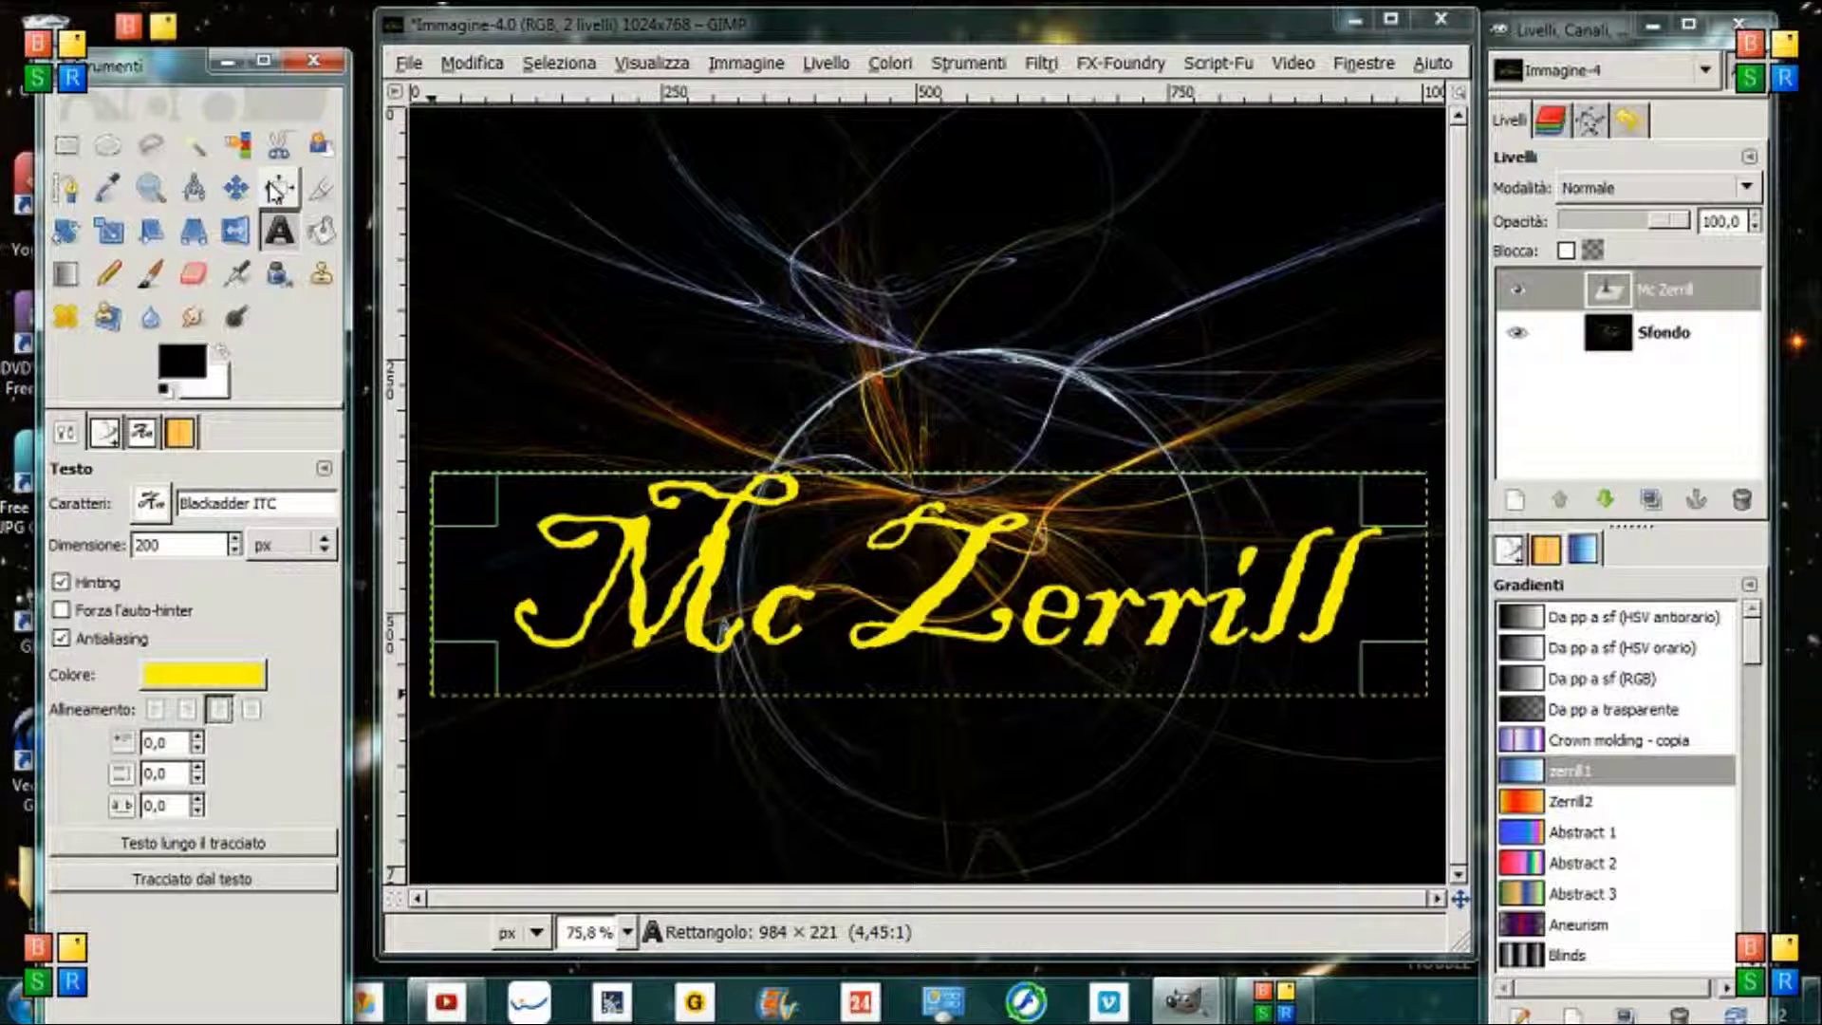
Vertically centre the Mc Zerrill text layer on the image with the Align tool
click(275, 189)
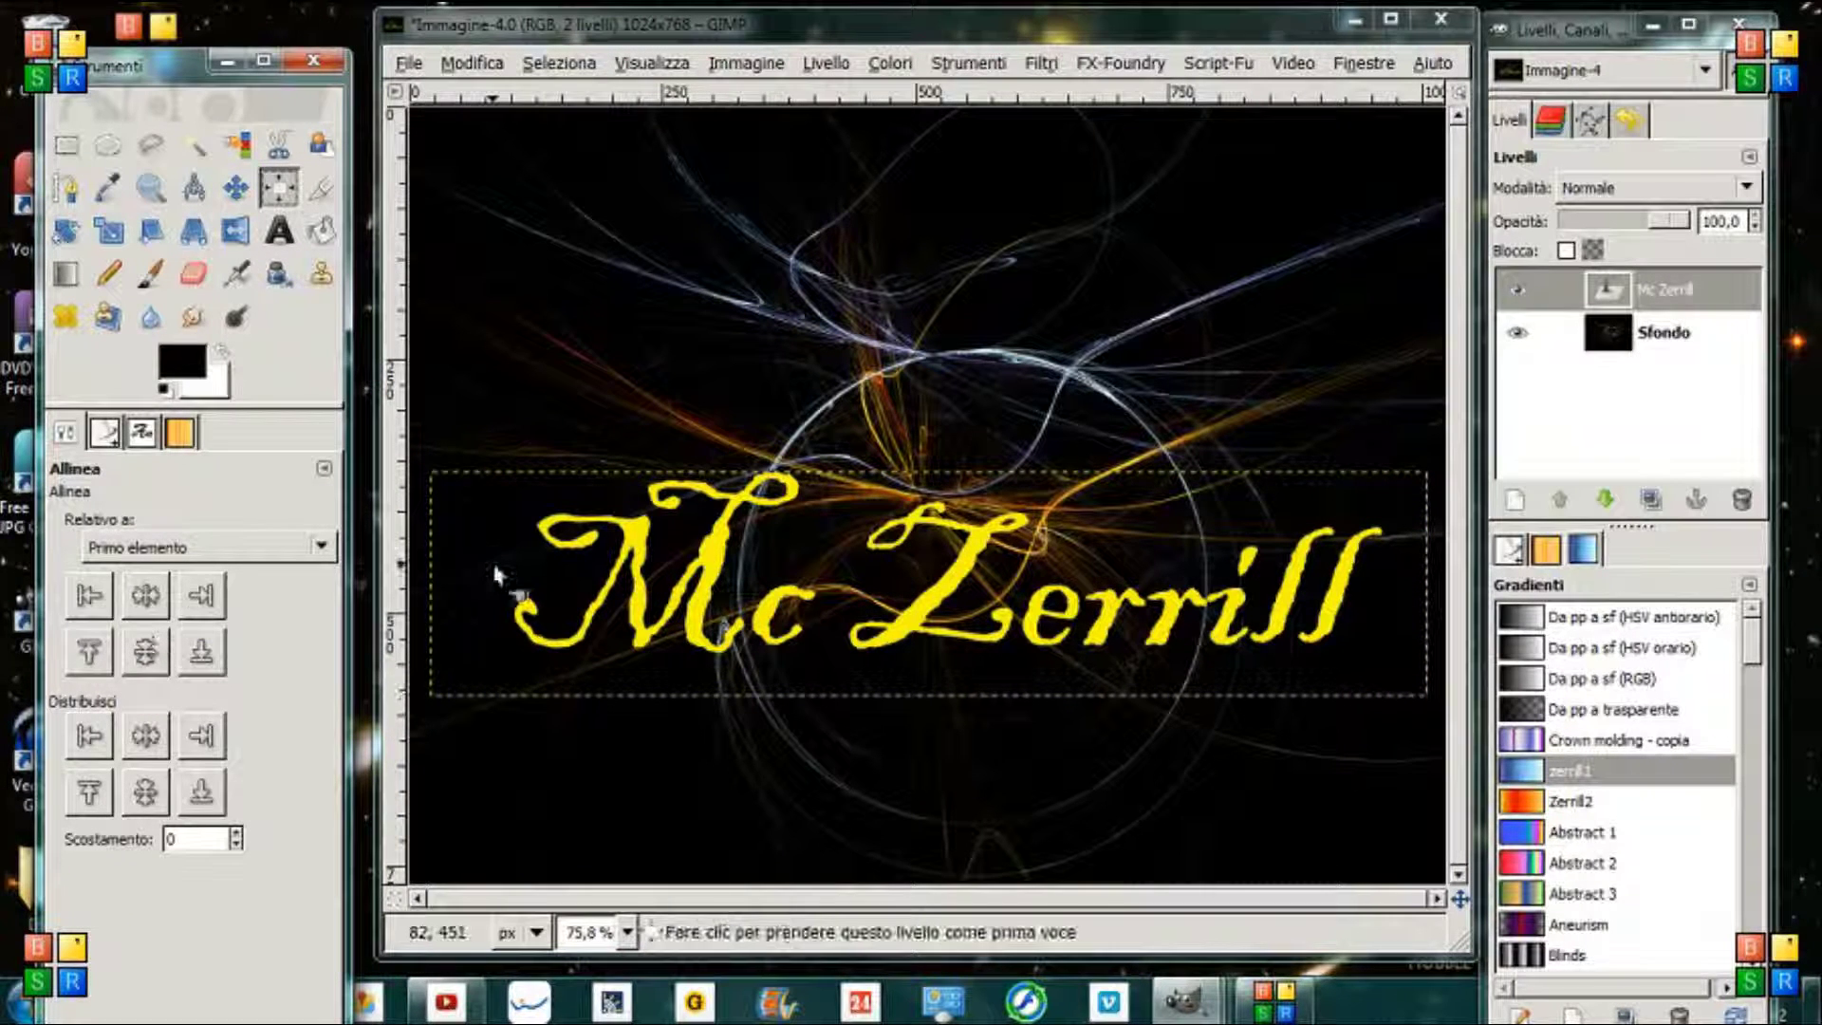
click(644, 594)
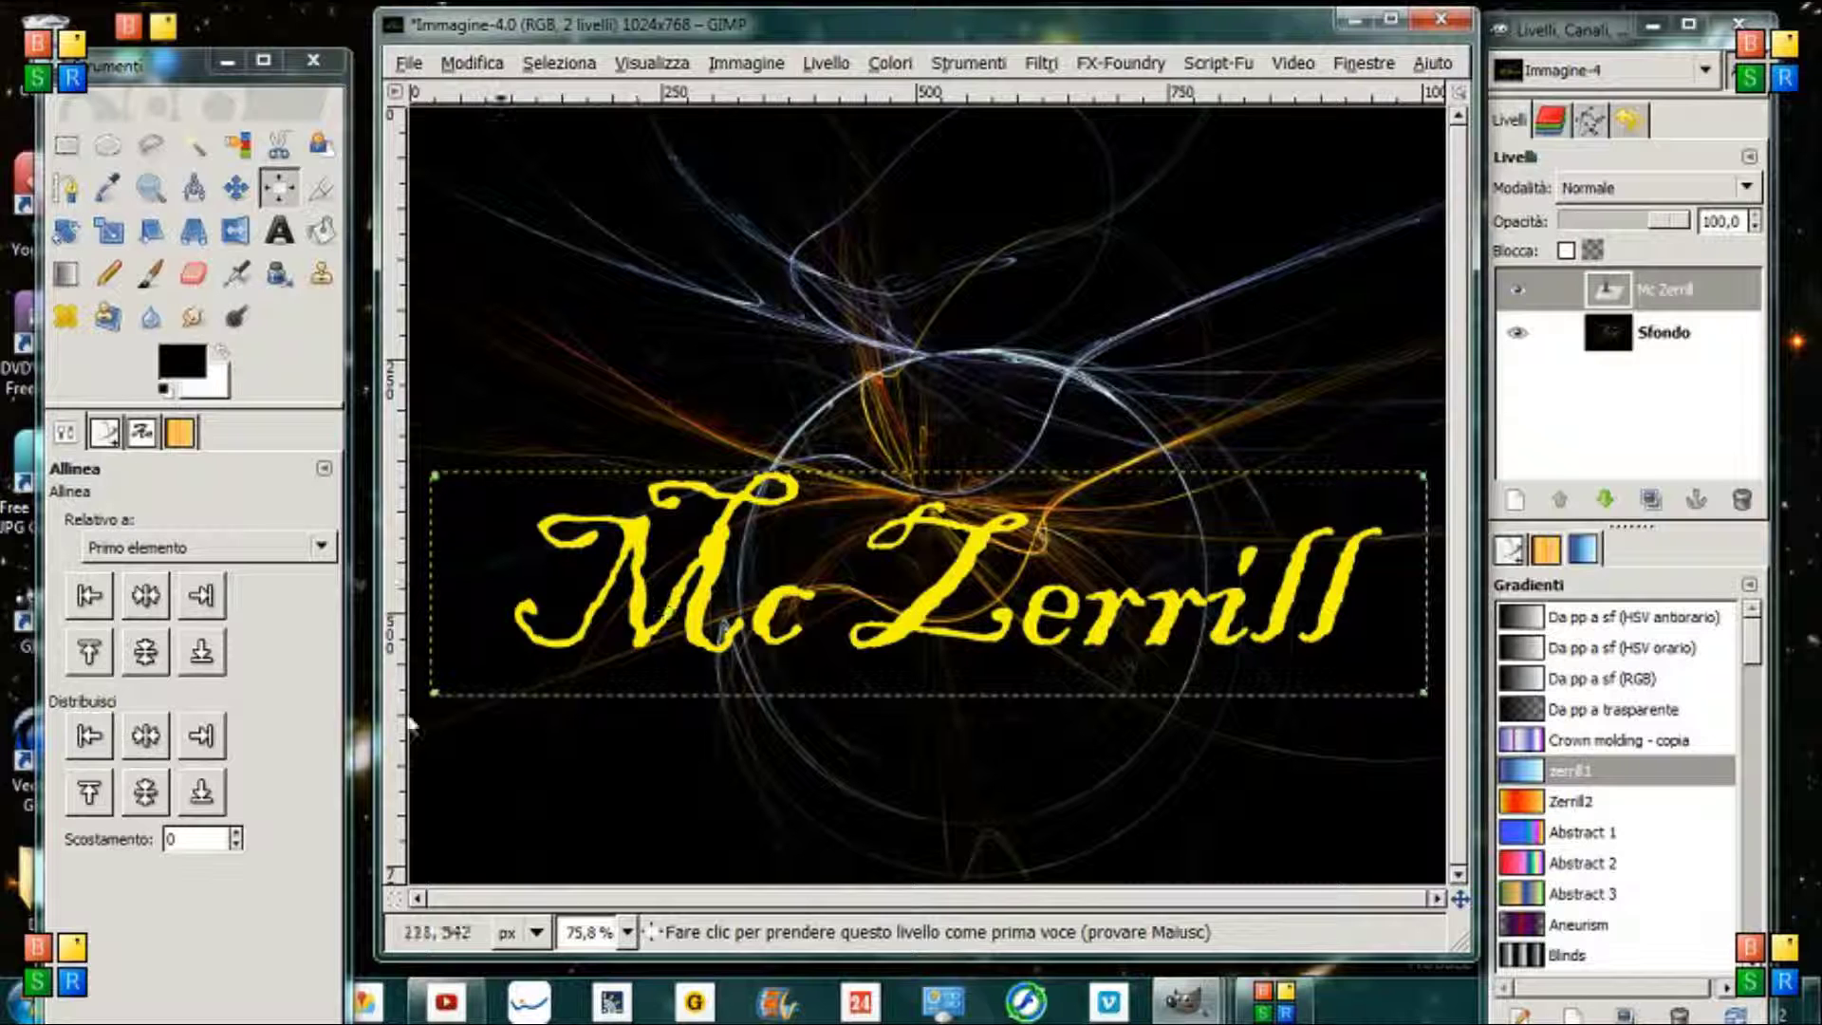
click(146, 596)
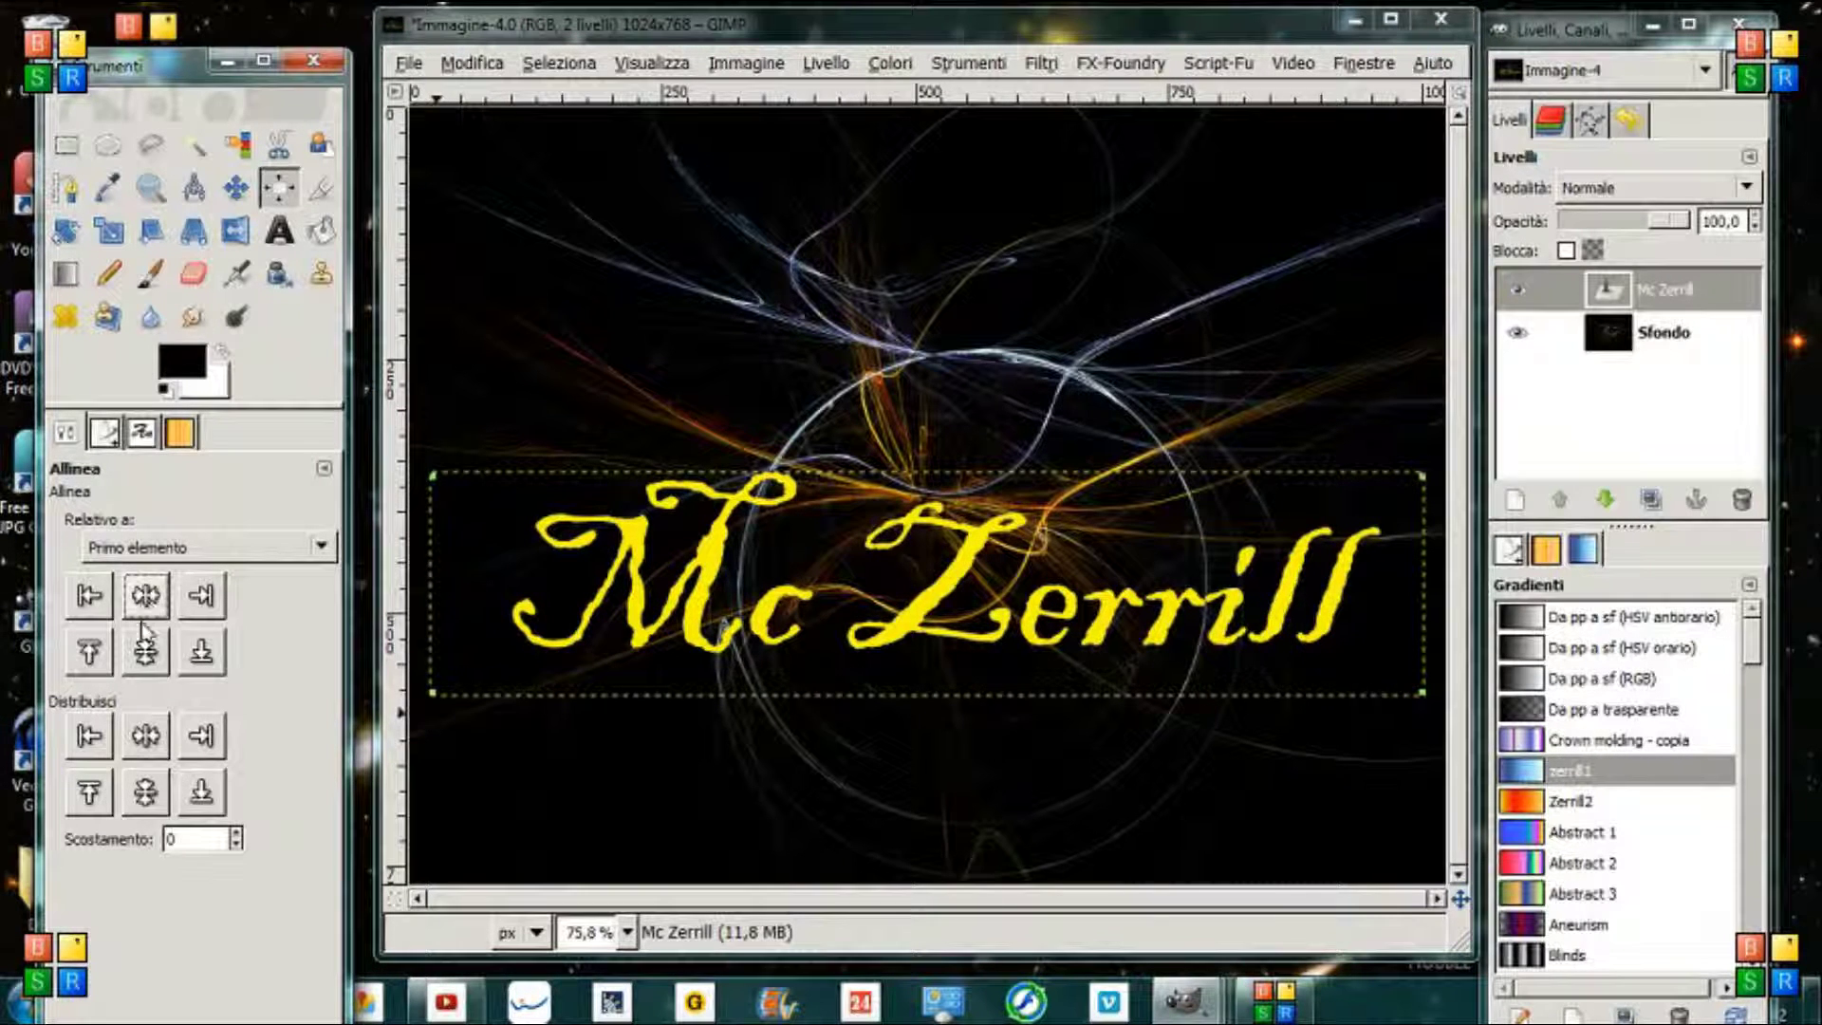
click(147, 653)
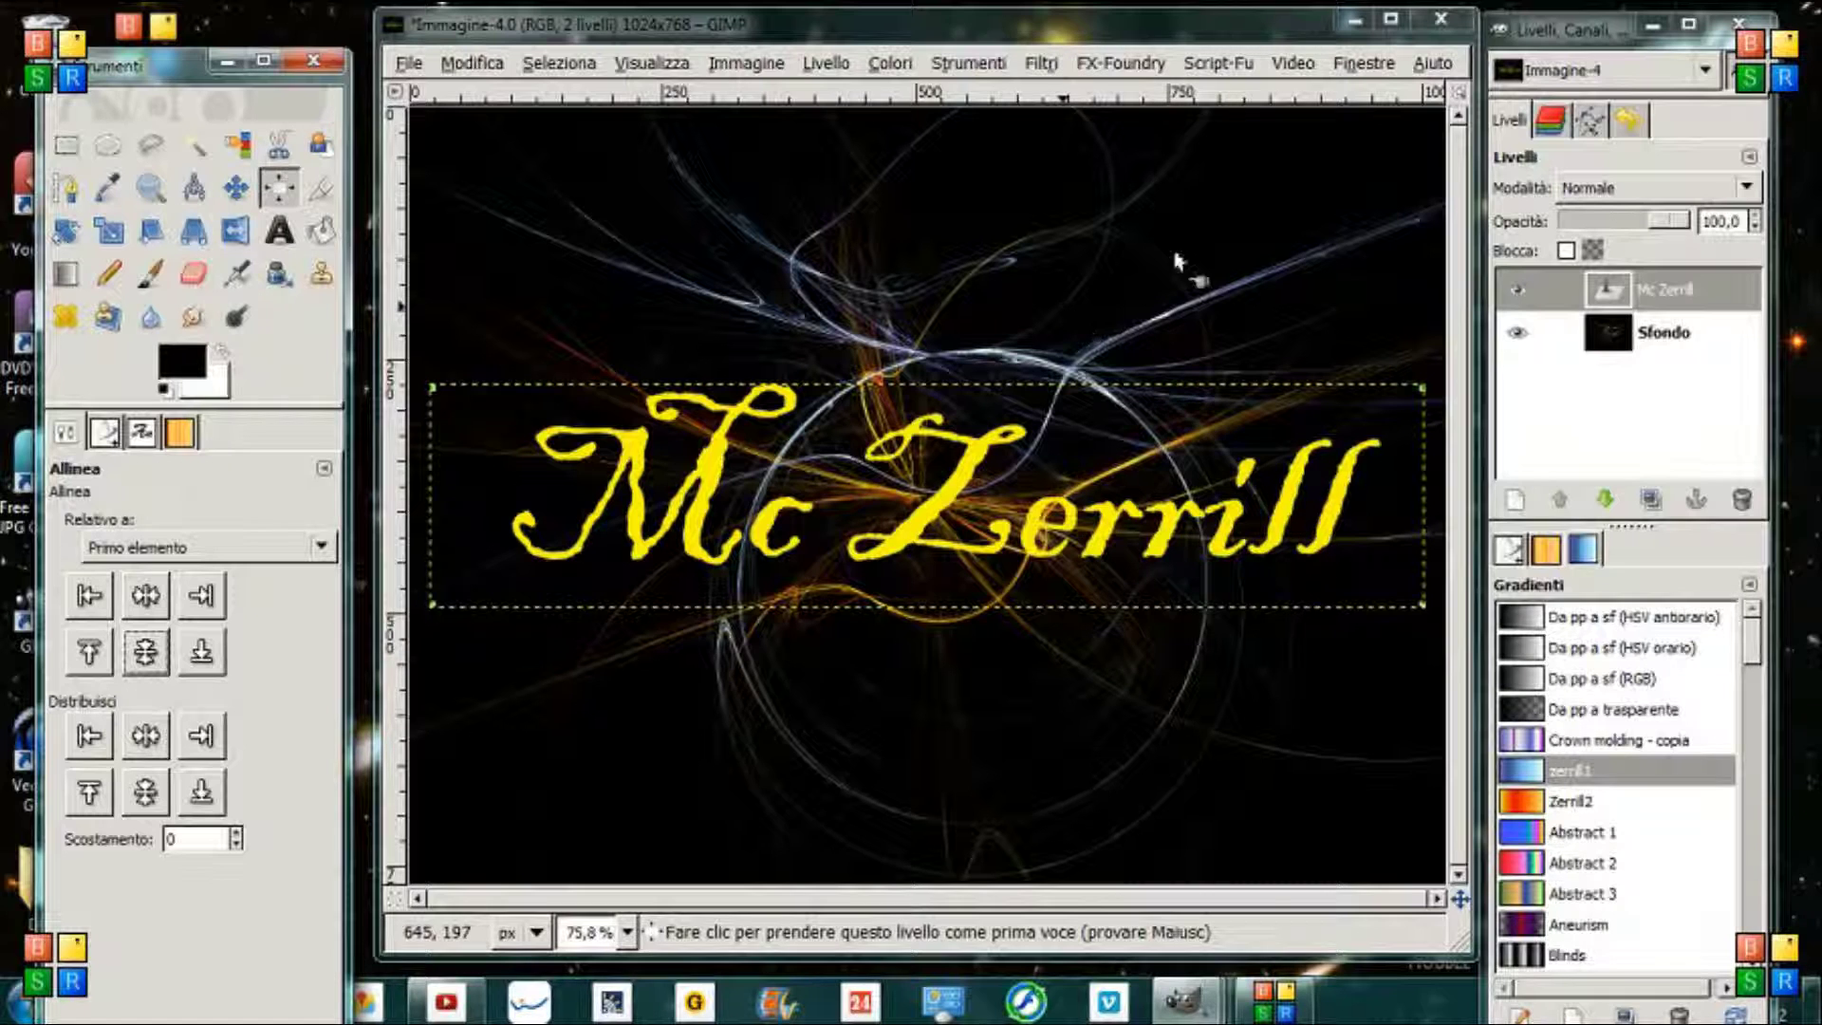
Set the text layer to Sovrapposto (Overlay), duplicate it three times, then select Sfondo
click(1621, 203)
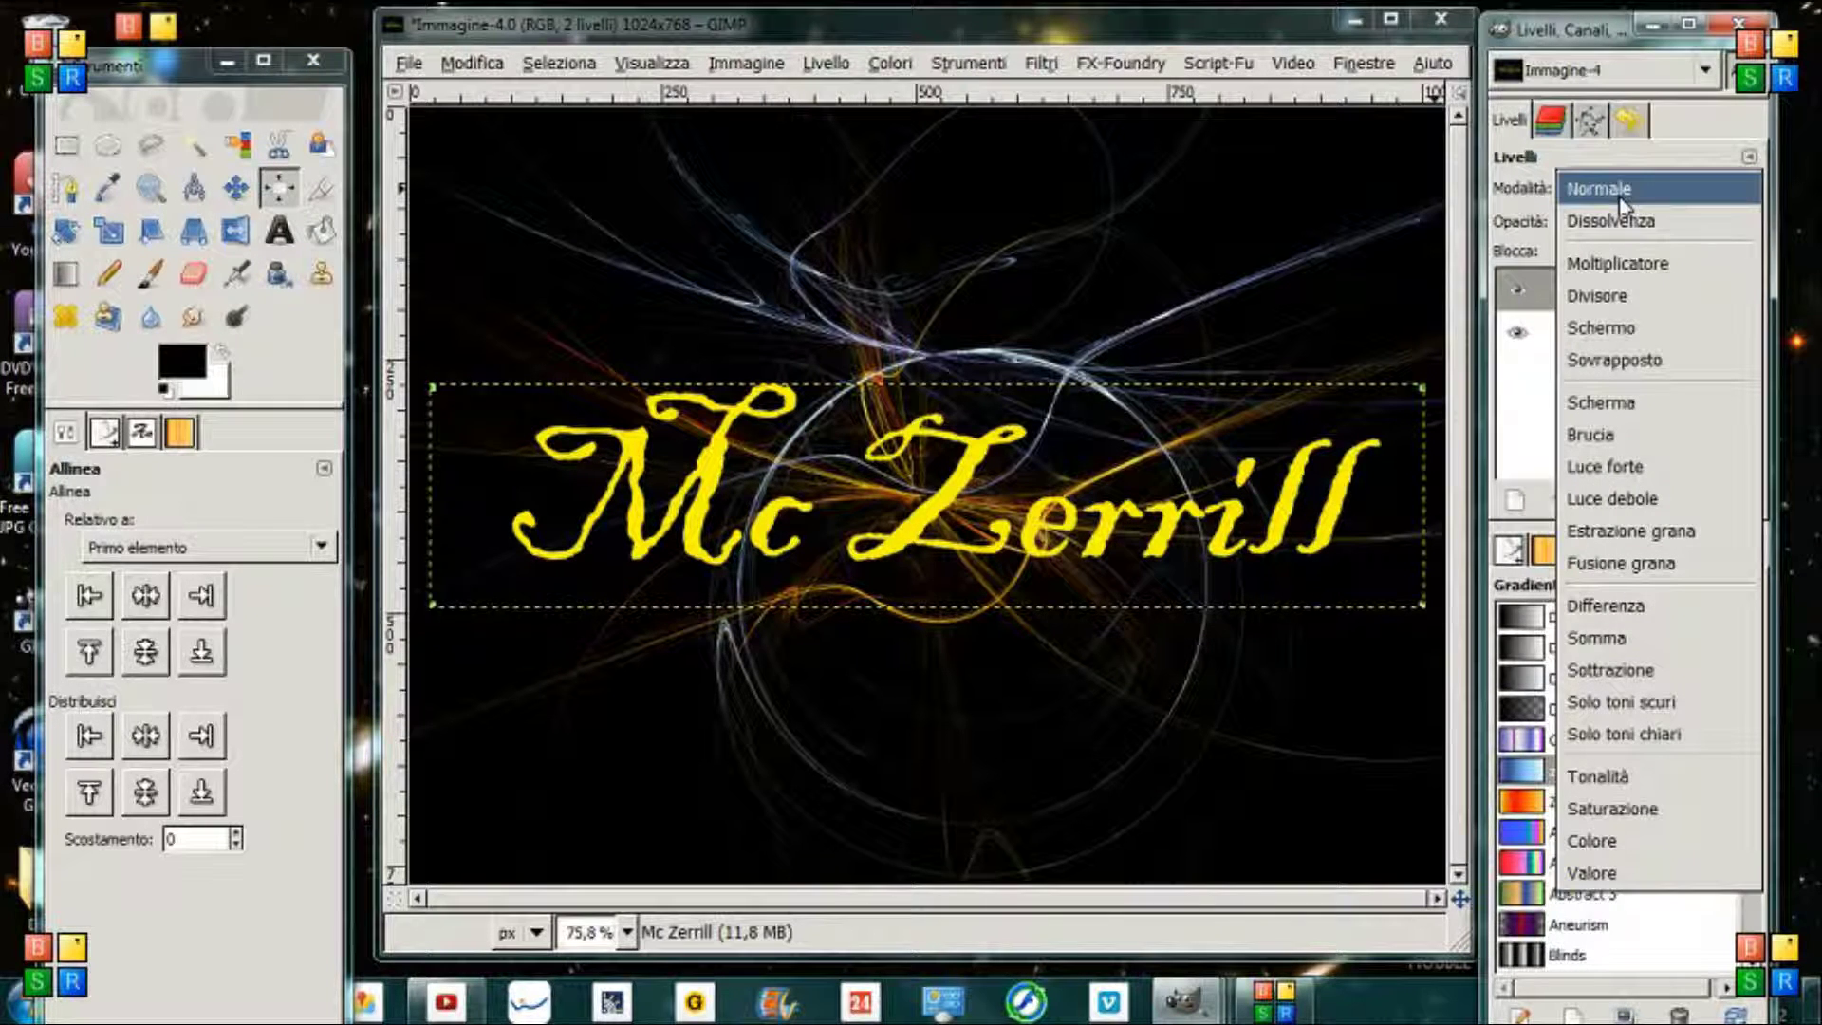
click(1613, 362)
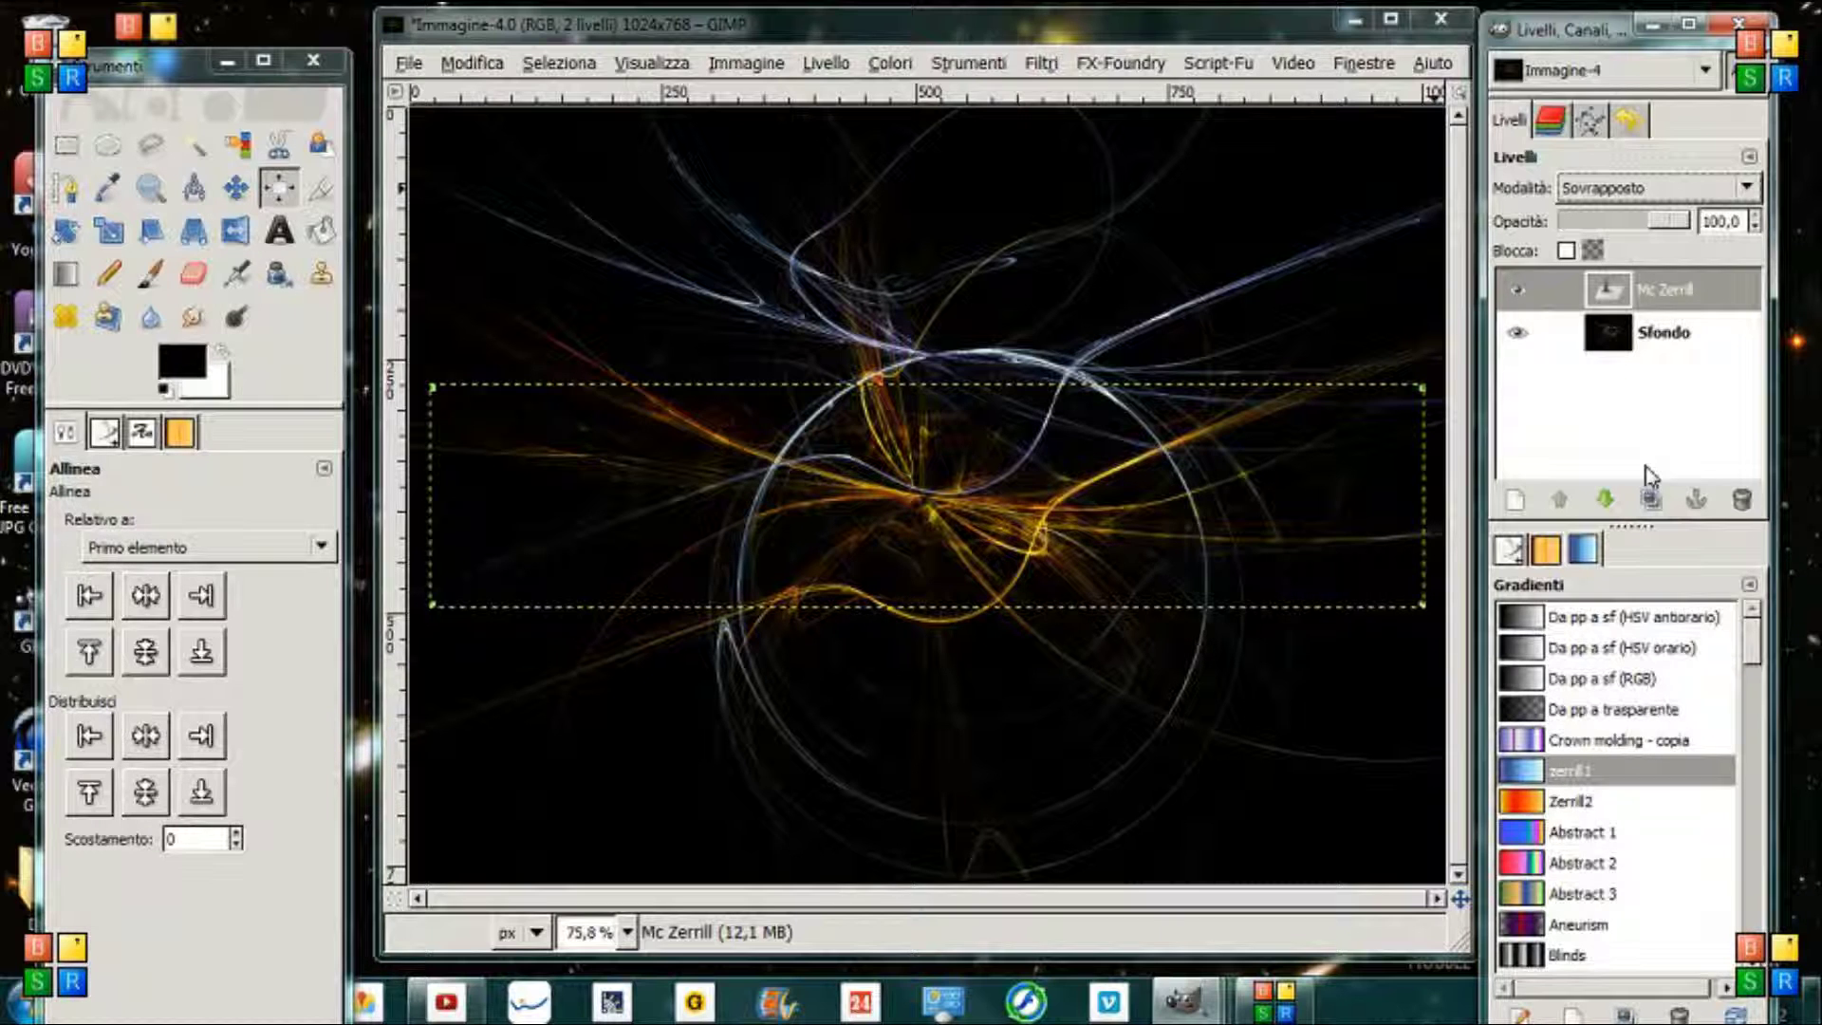
click(1651, 501)
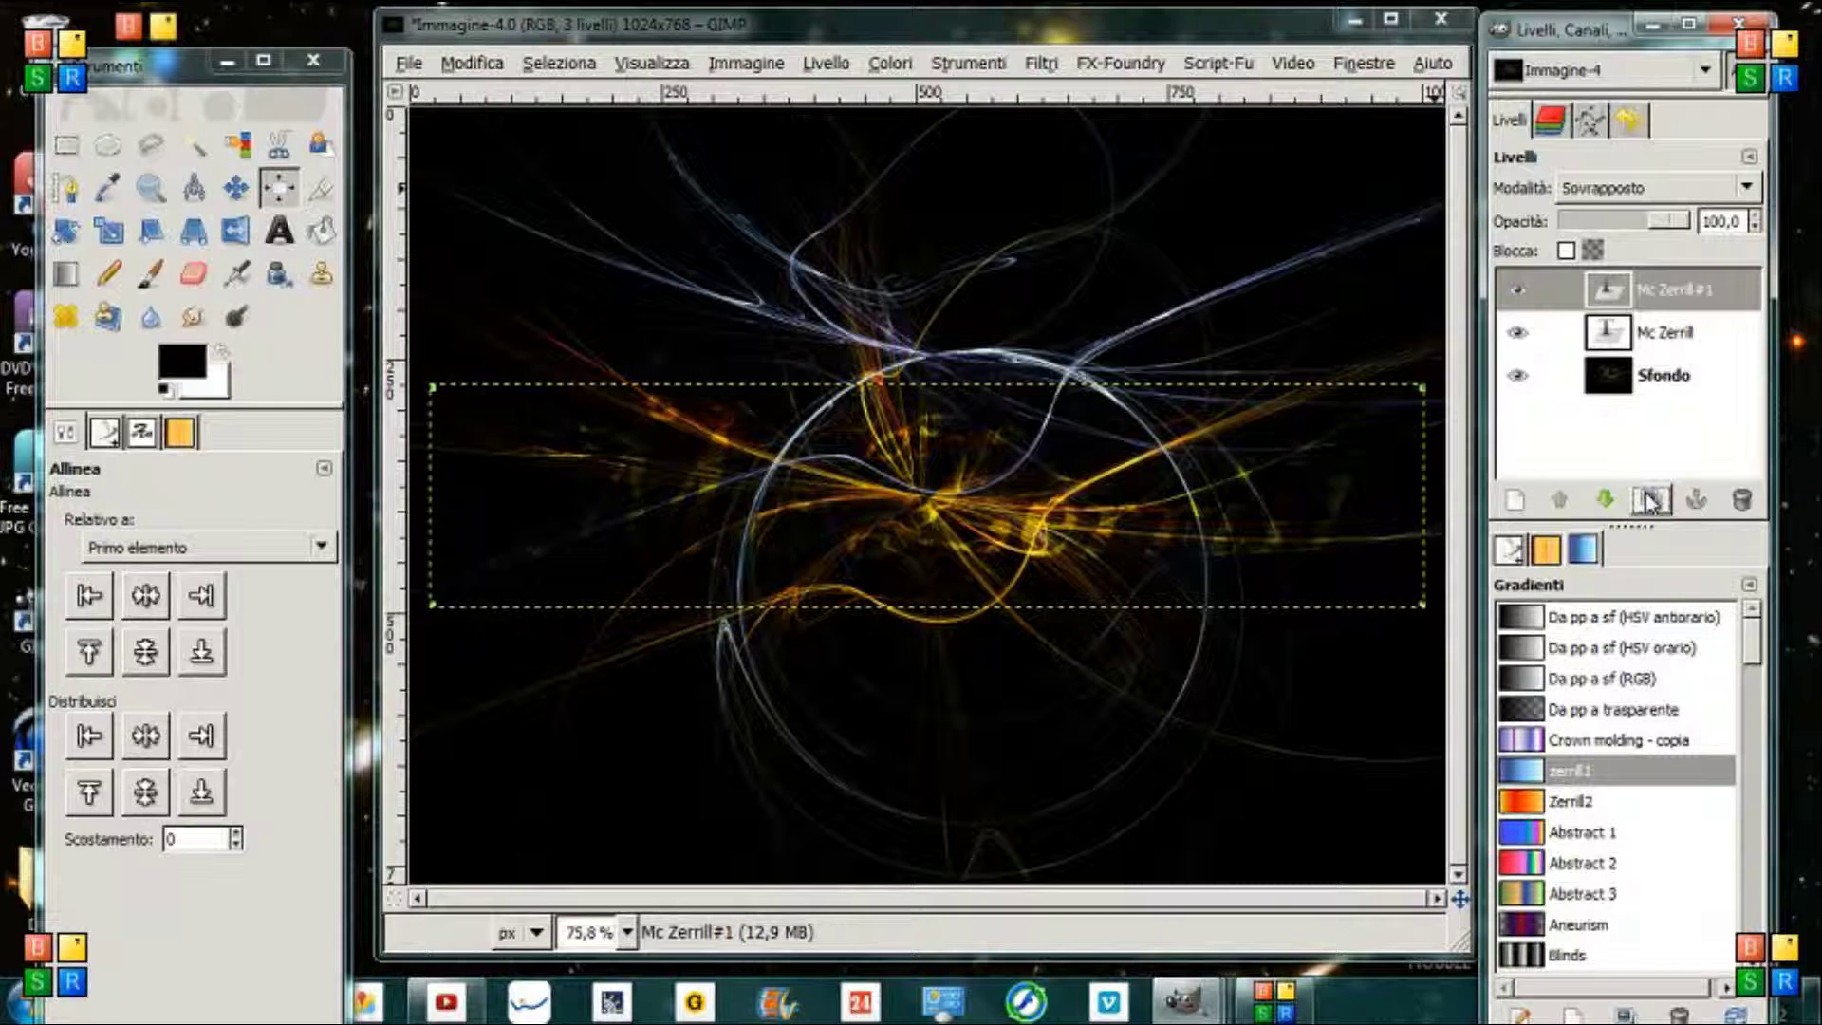
click(1651, 501)
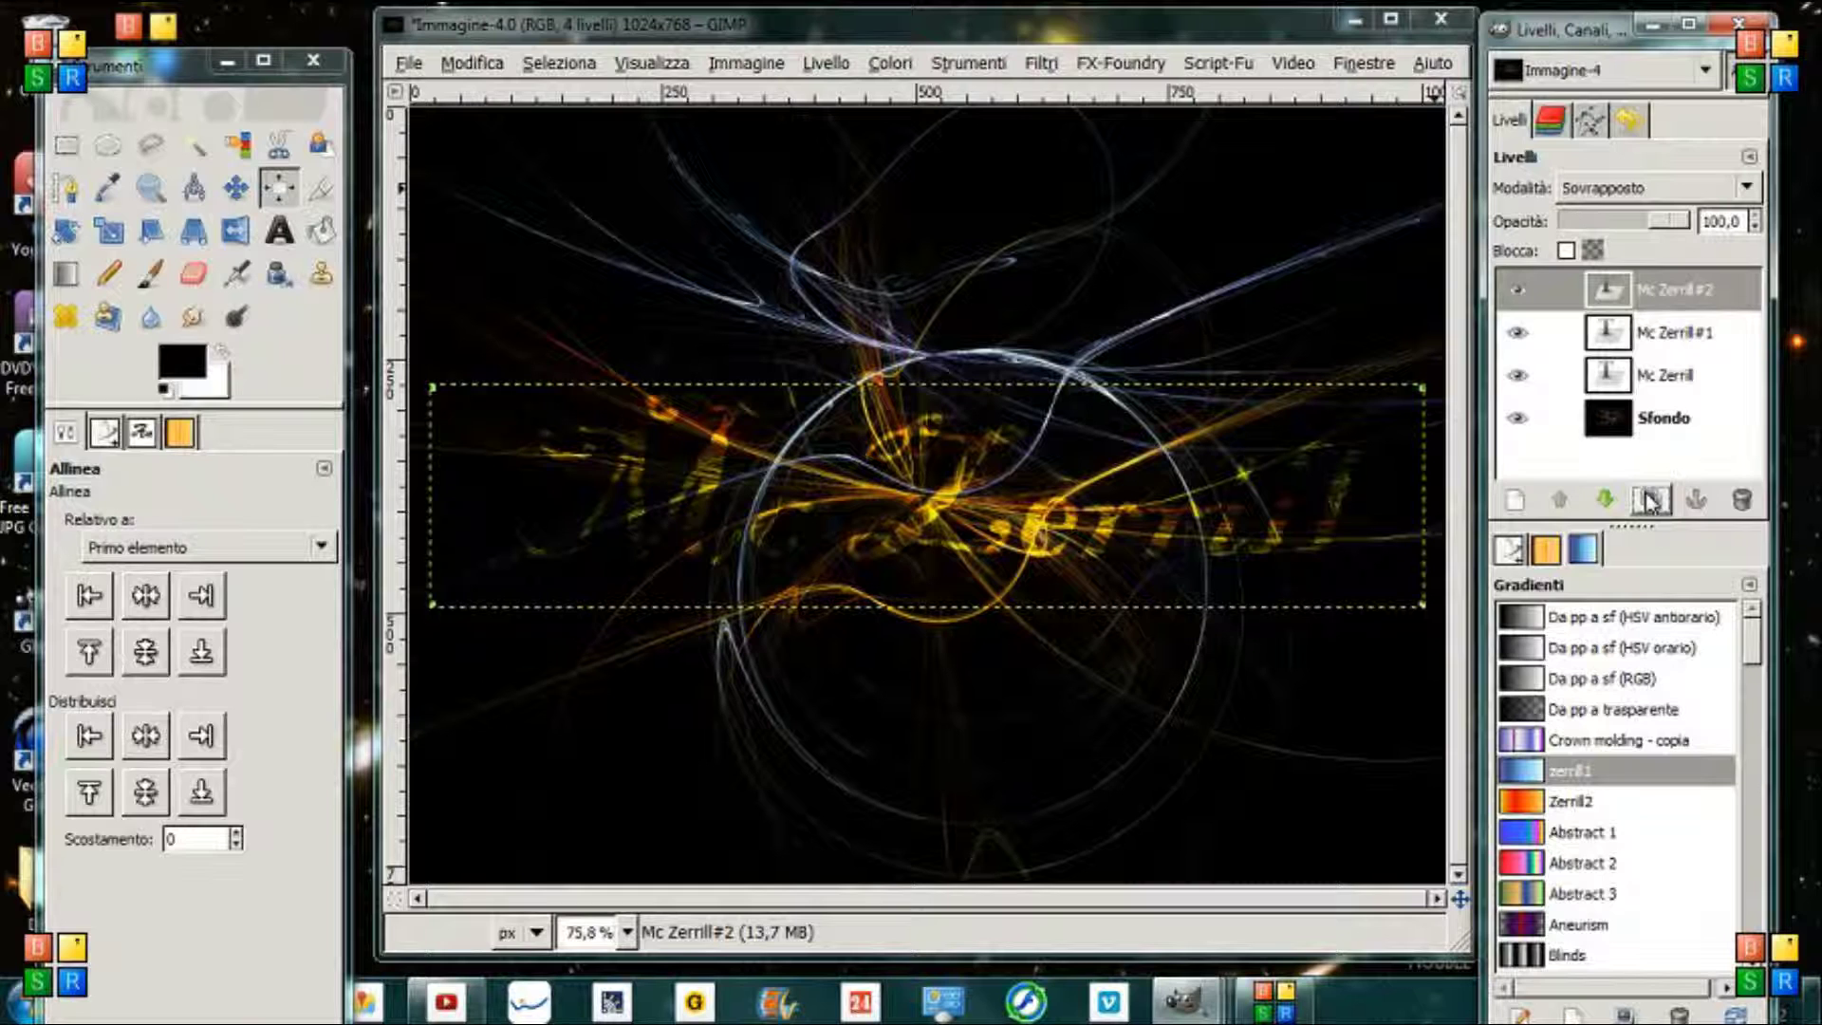
click(1651, 501)
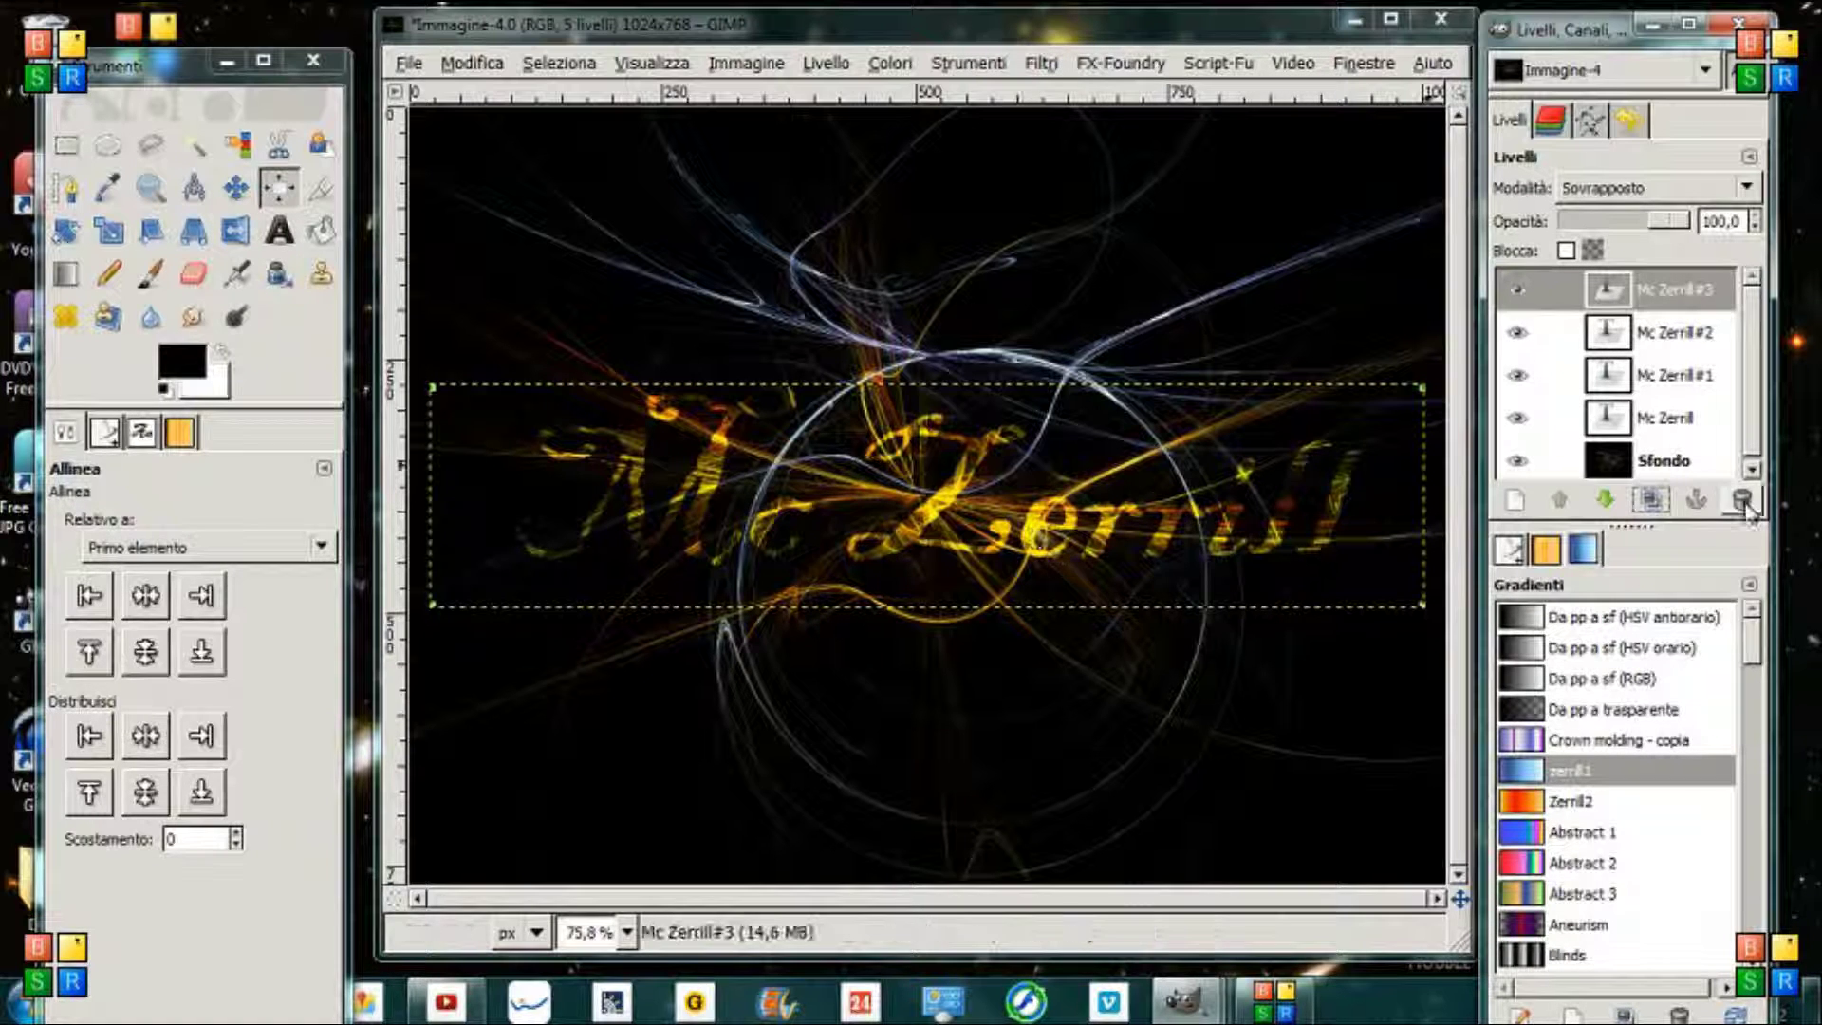
click(1697, 465)
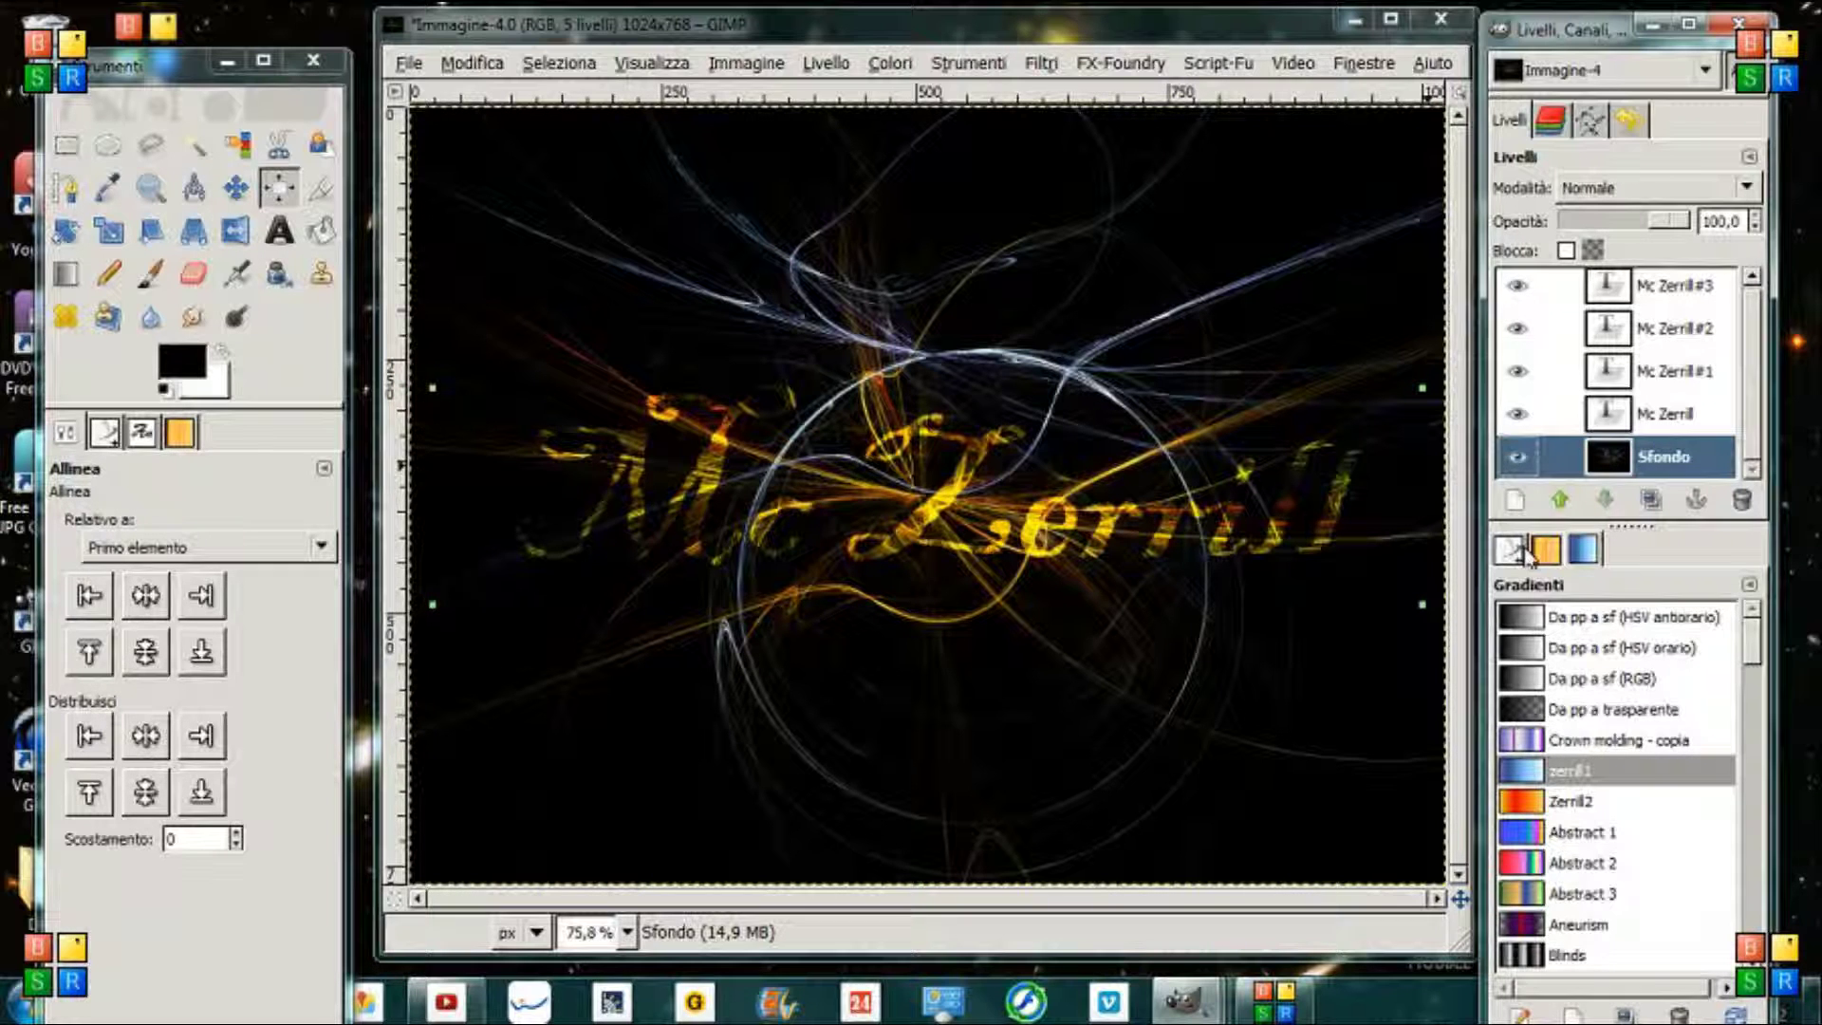
click(239, 189)
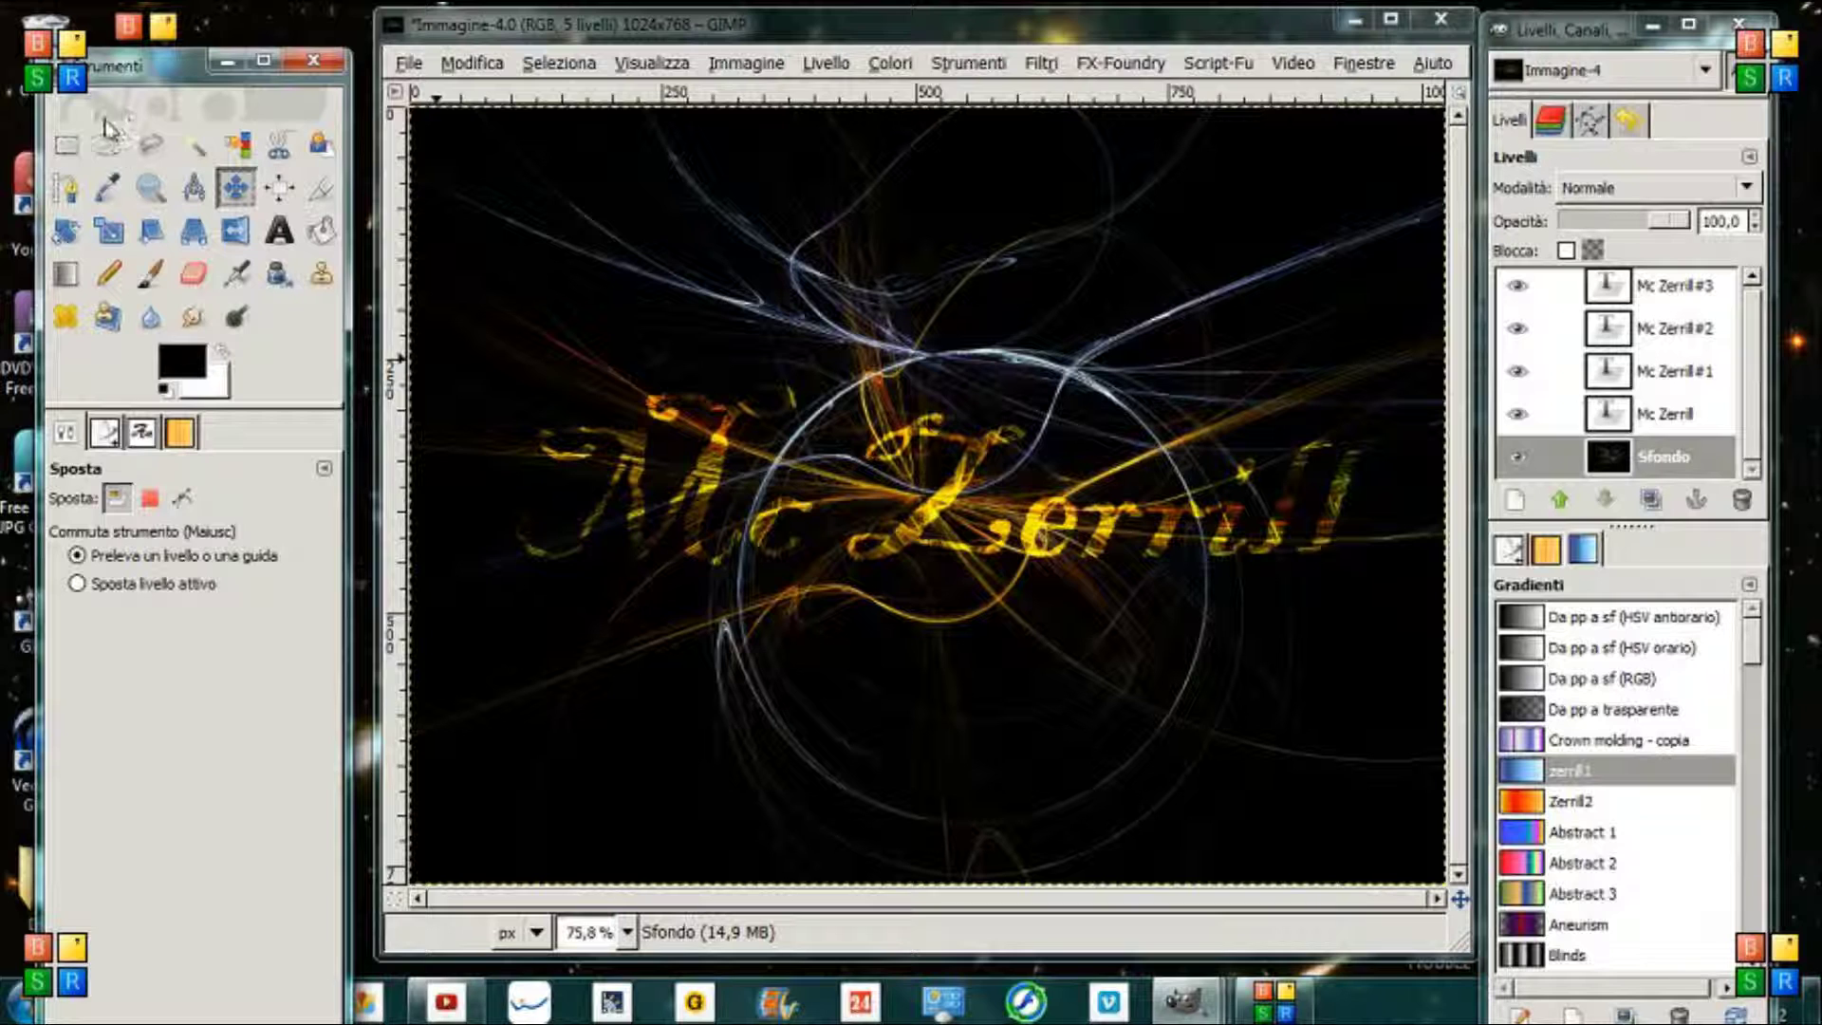
Draw an 890×297 rectangular selection framing the Mc Zerrill text
click(65, 144)
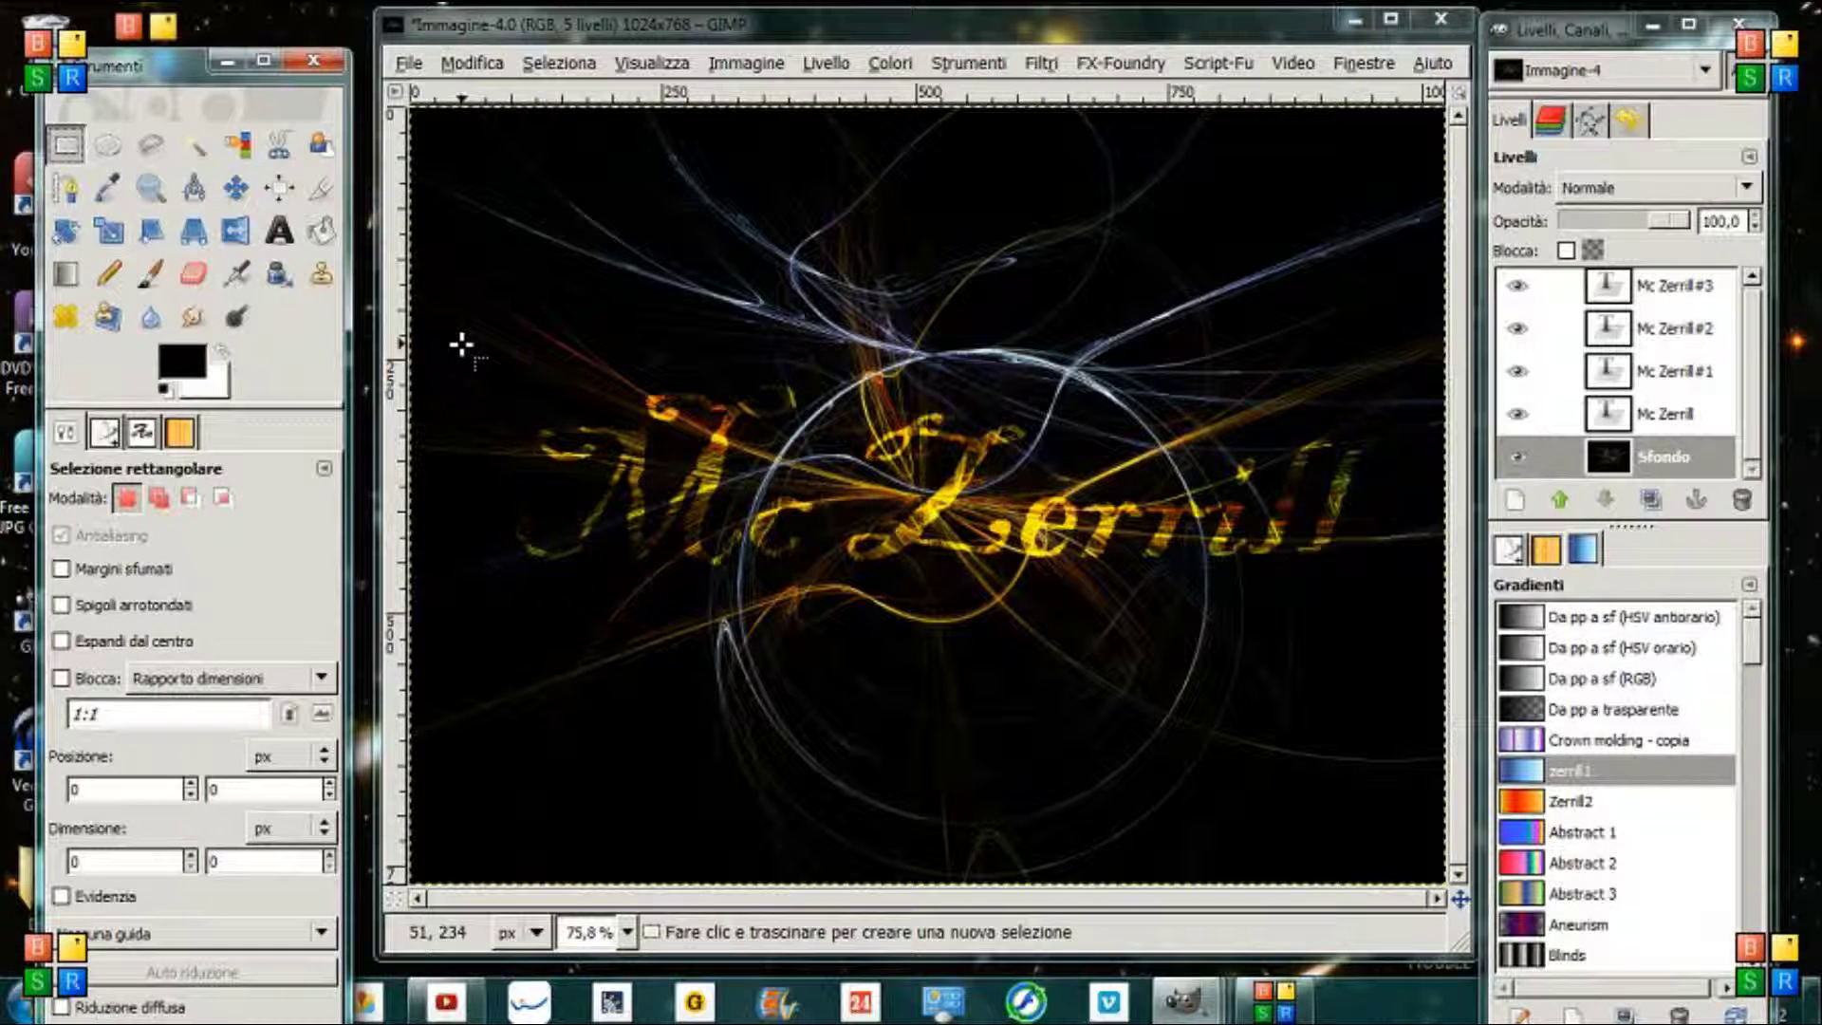
drag(461, 344, 1136, 582)
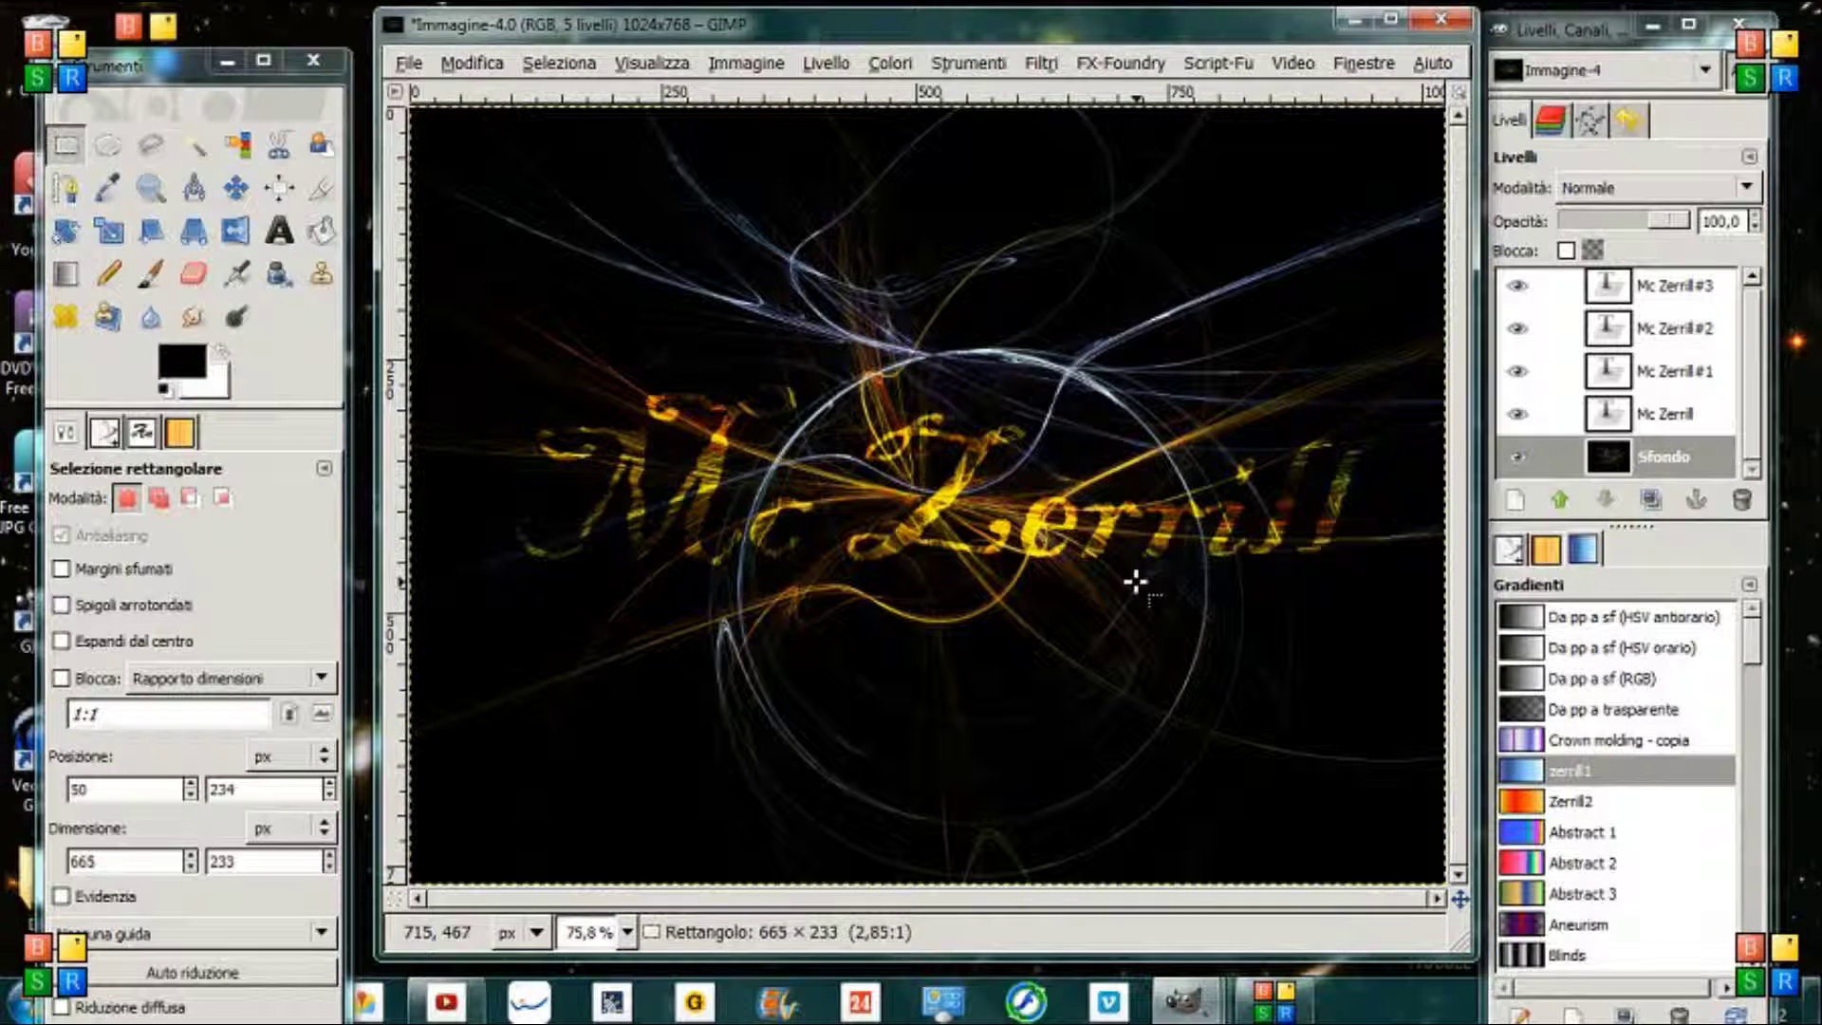
drag(1136, 582, 1139, 596)
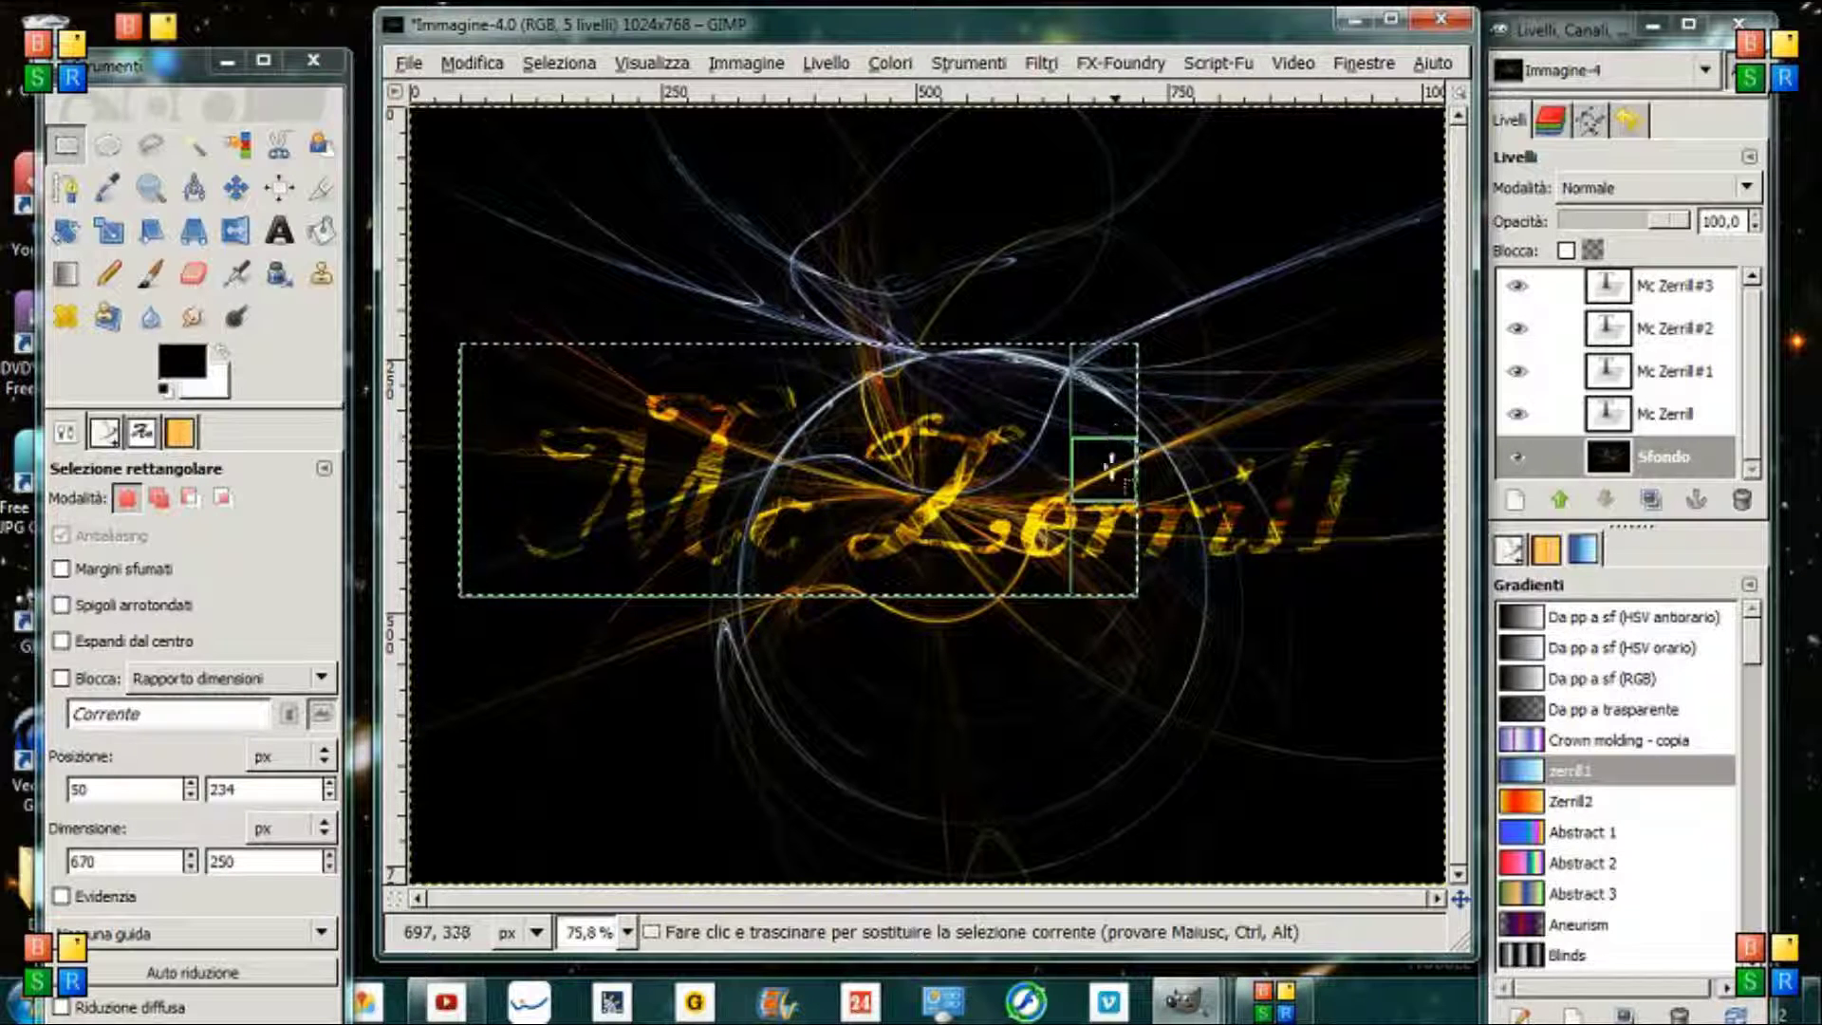
mouse_move(1111, 465)
mouse_down()
mouse_move(1365, 465)
mouse_move(1338, 465)
mouse_up()
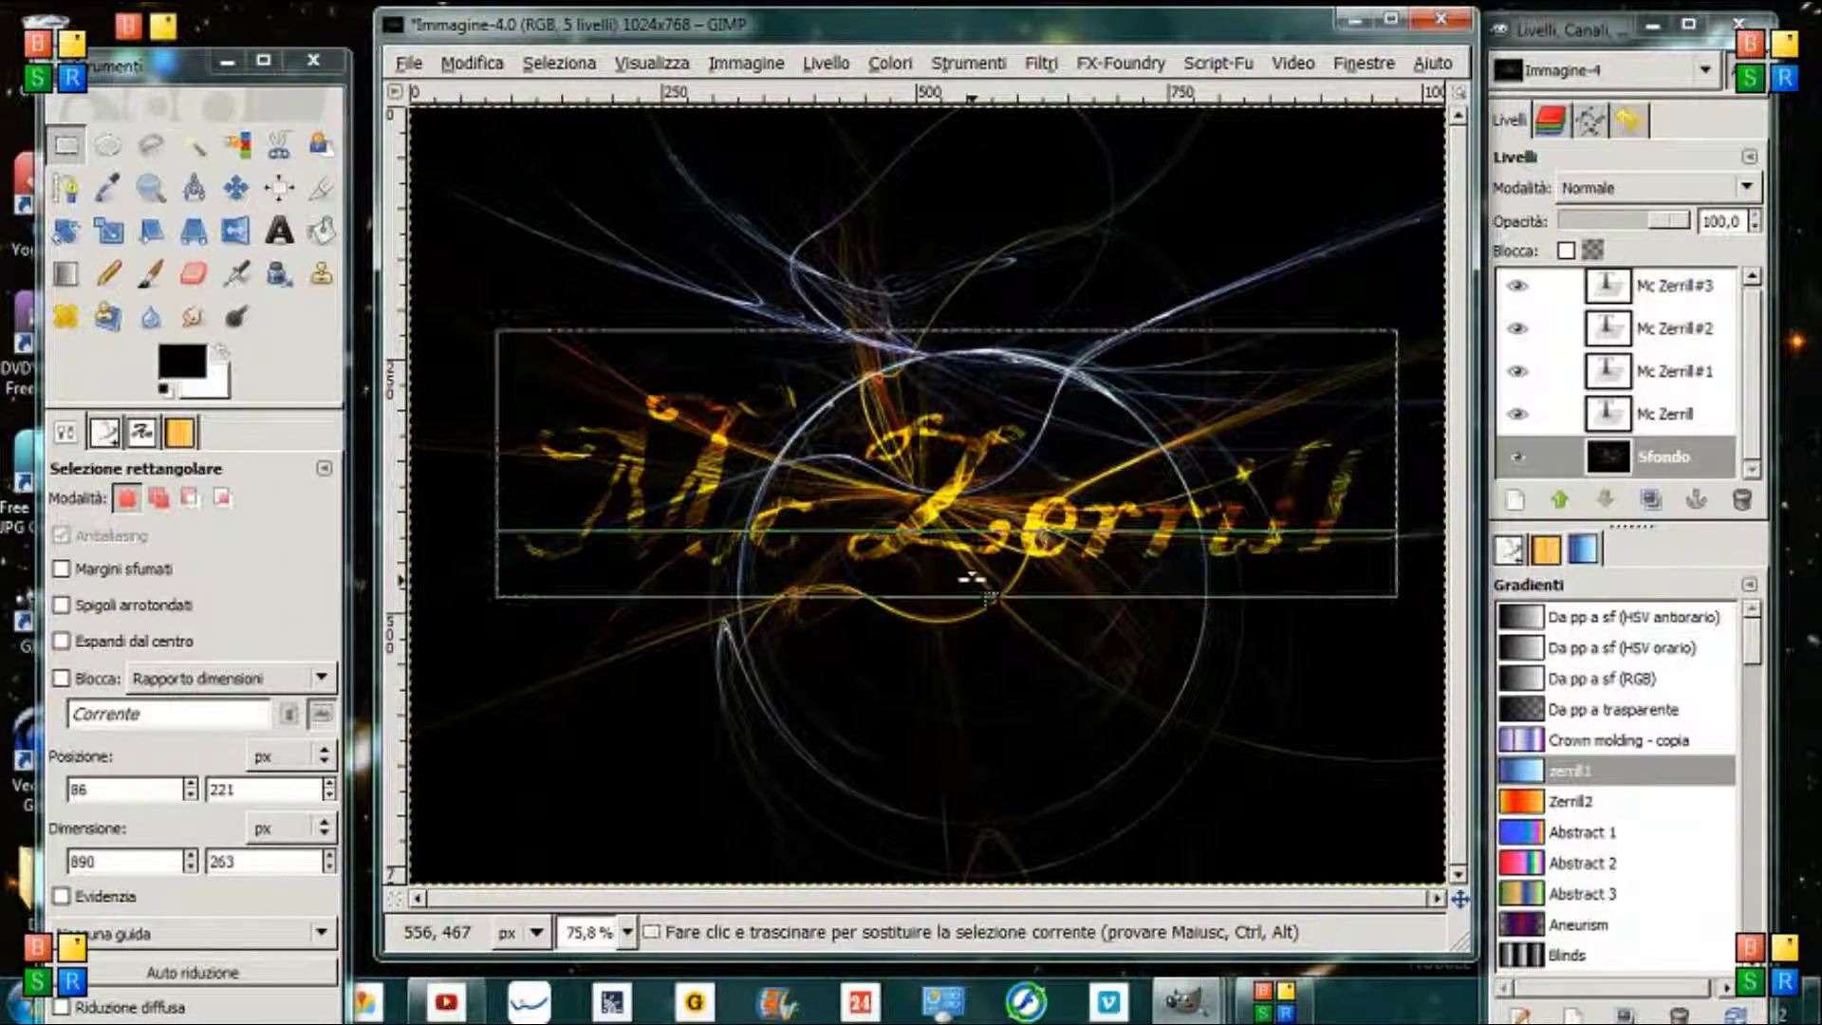
drag(975, 579, 971, 613)
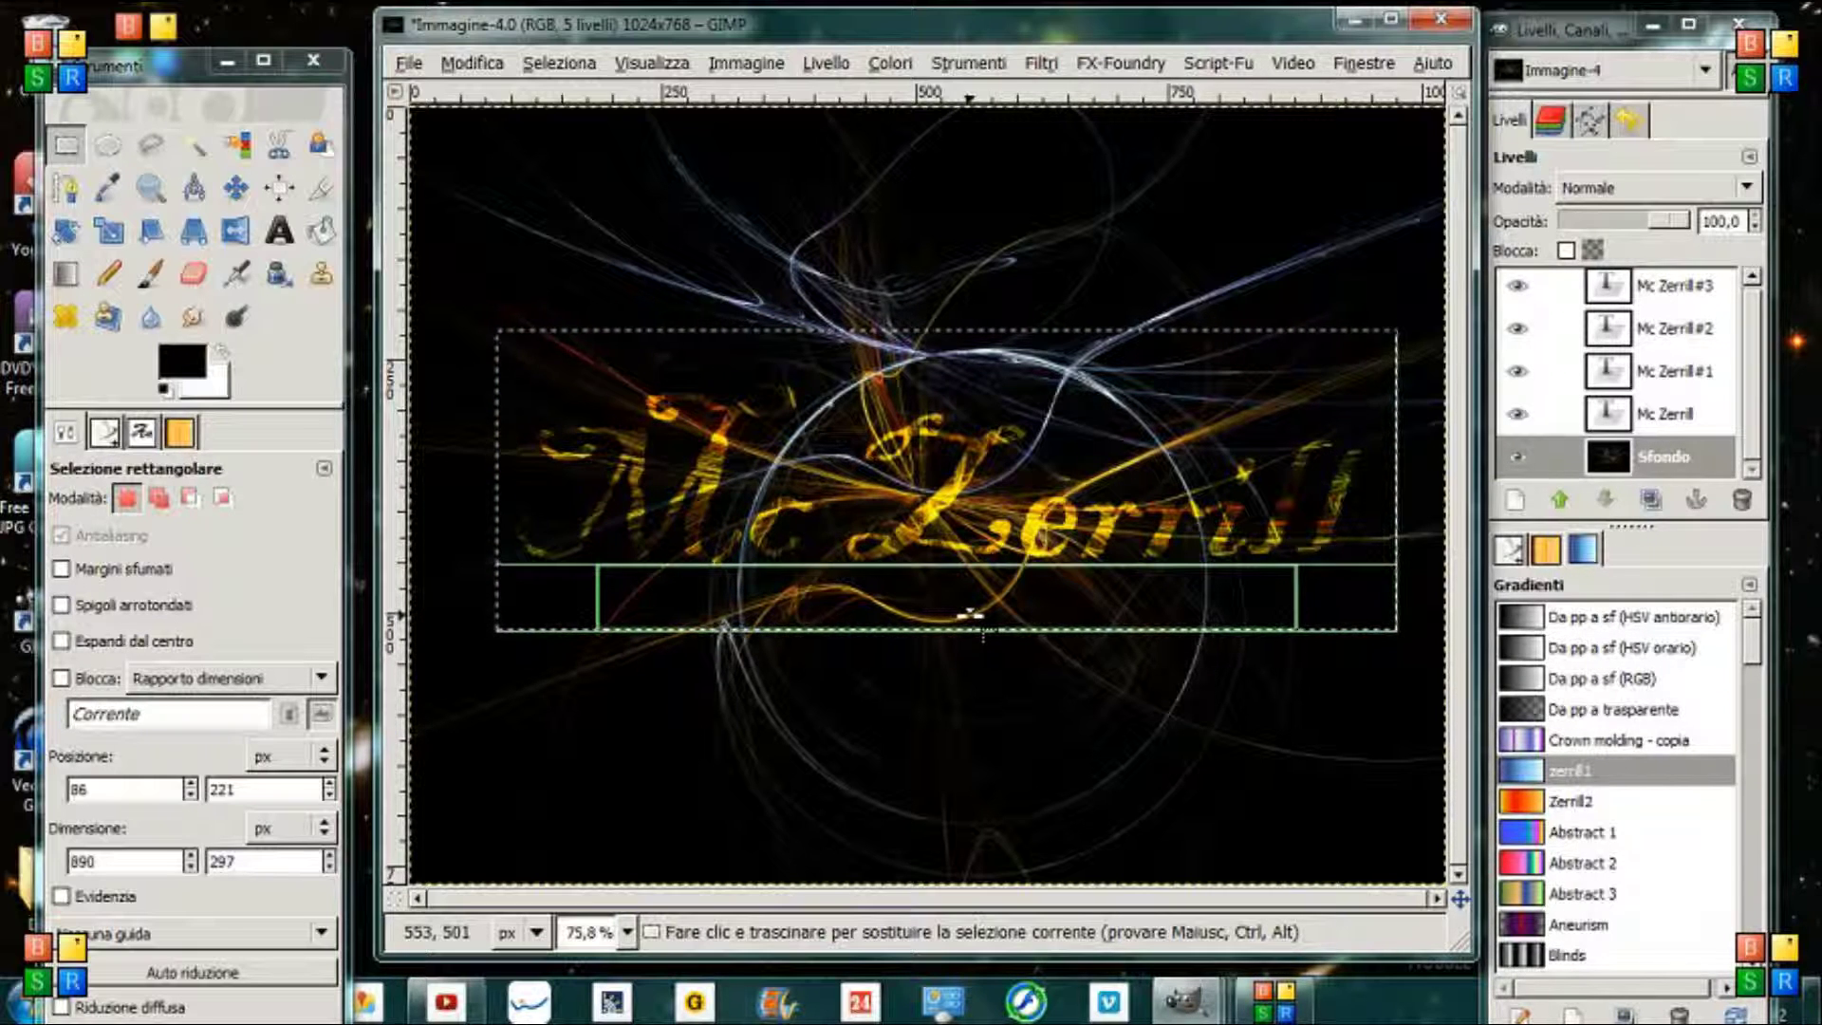
click(471, 62)
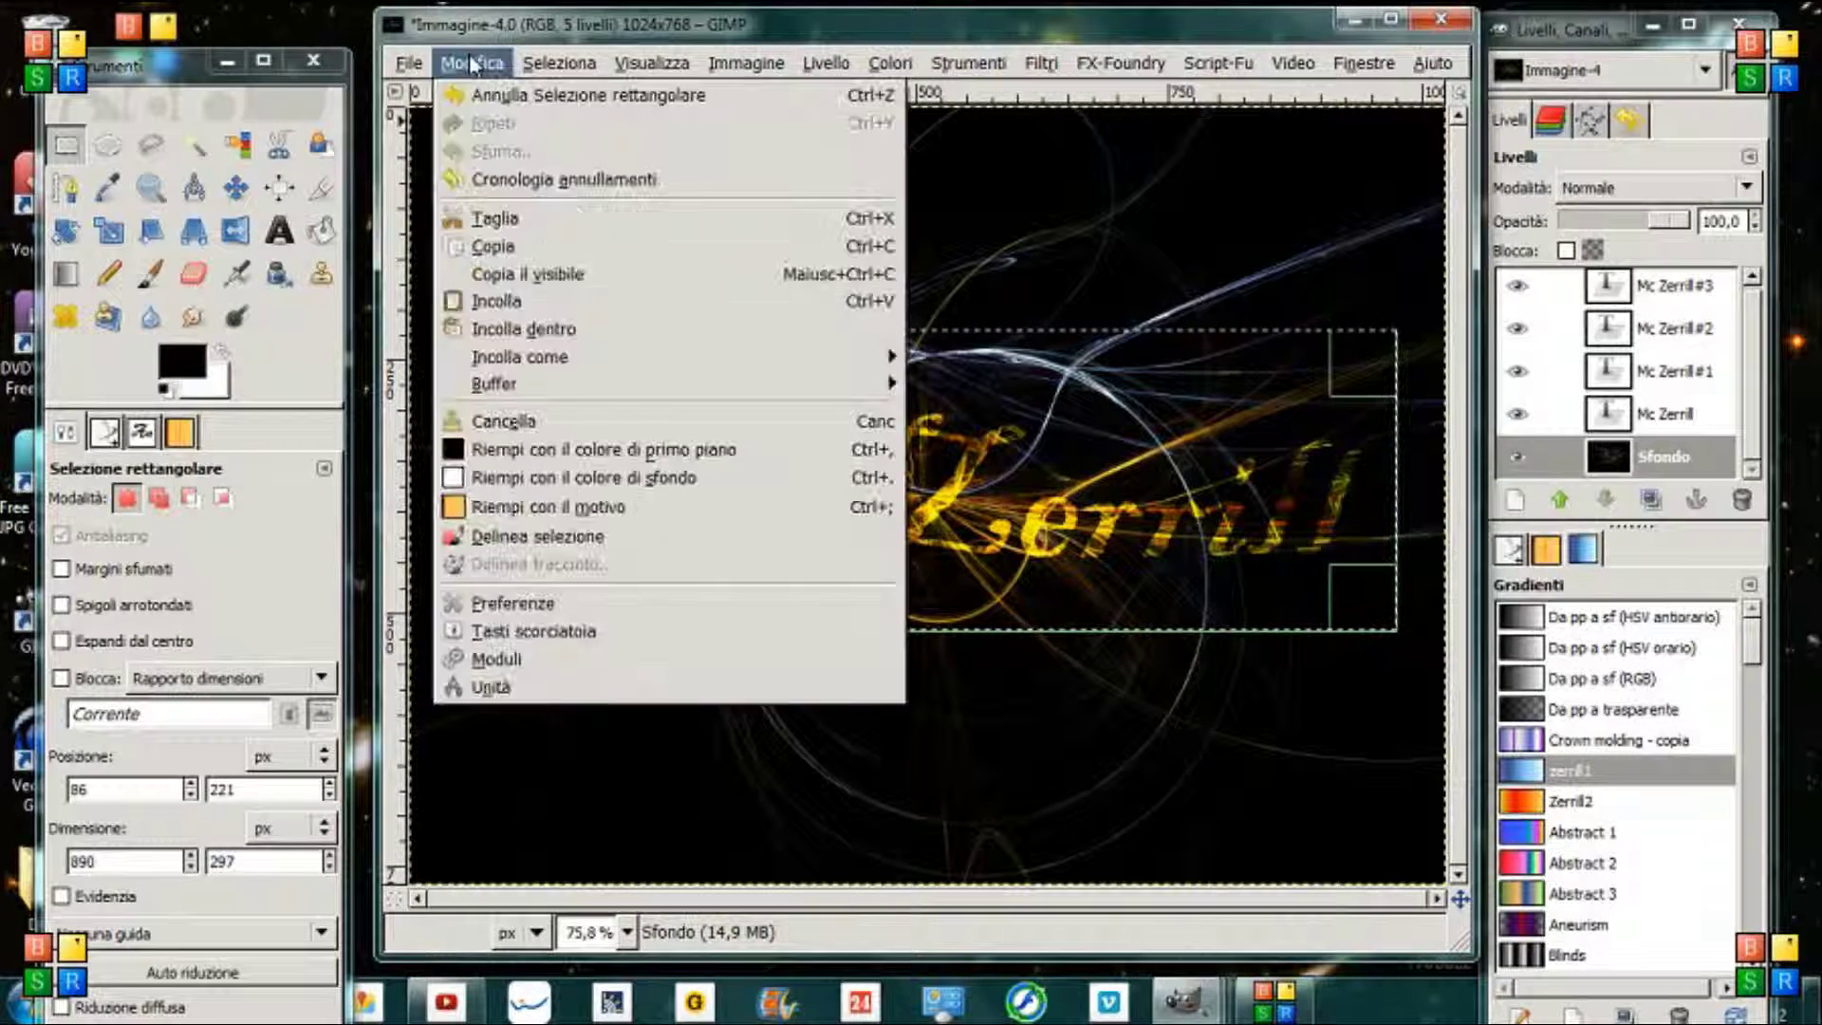
Copy the visible selection and paste it as a new 890×297 image
click(544, 277)
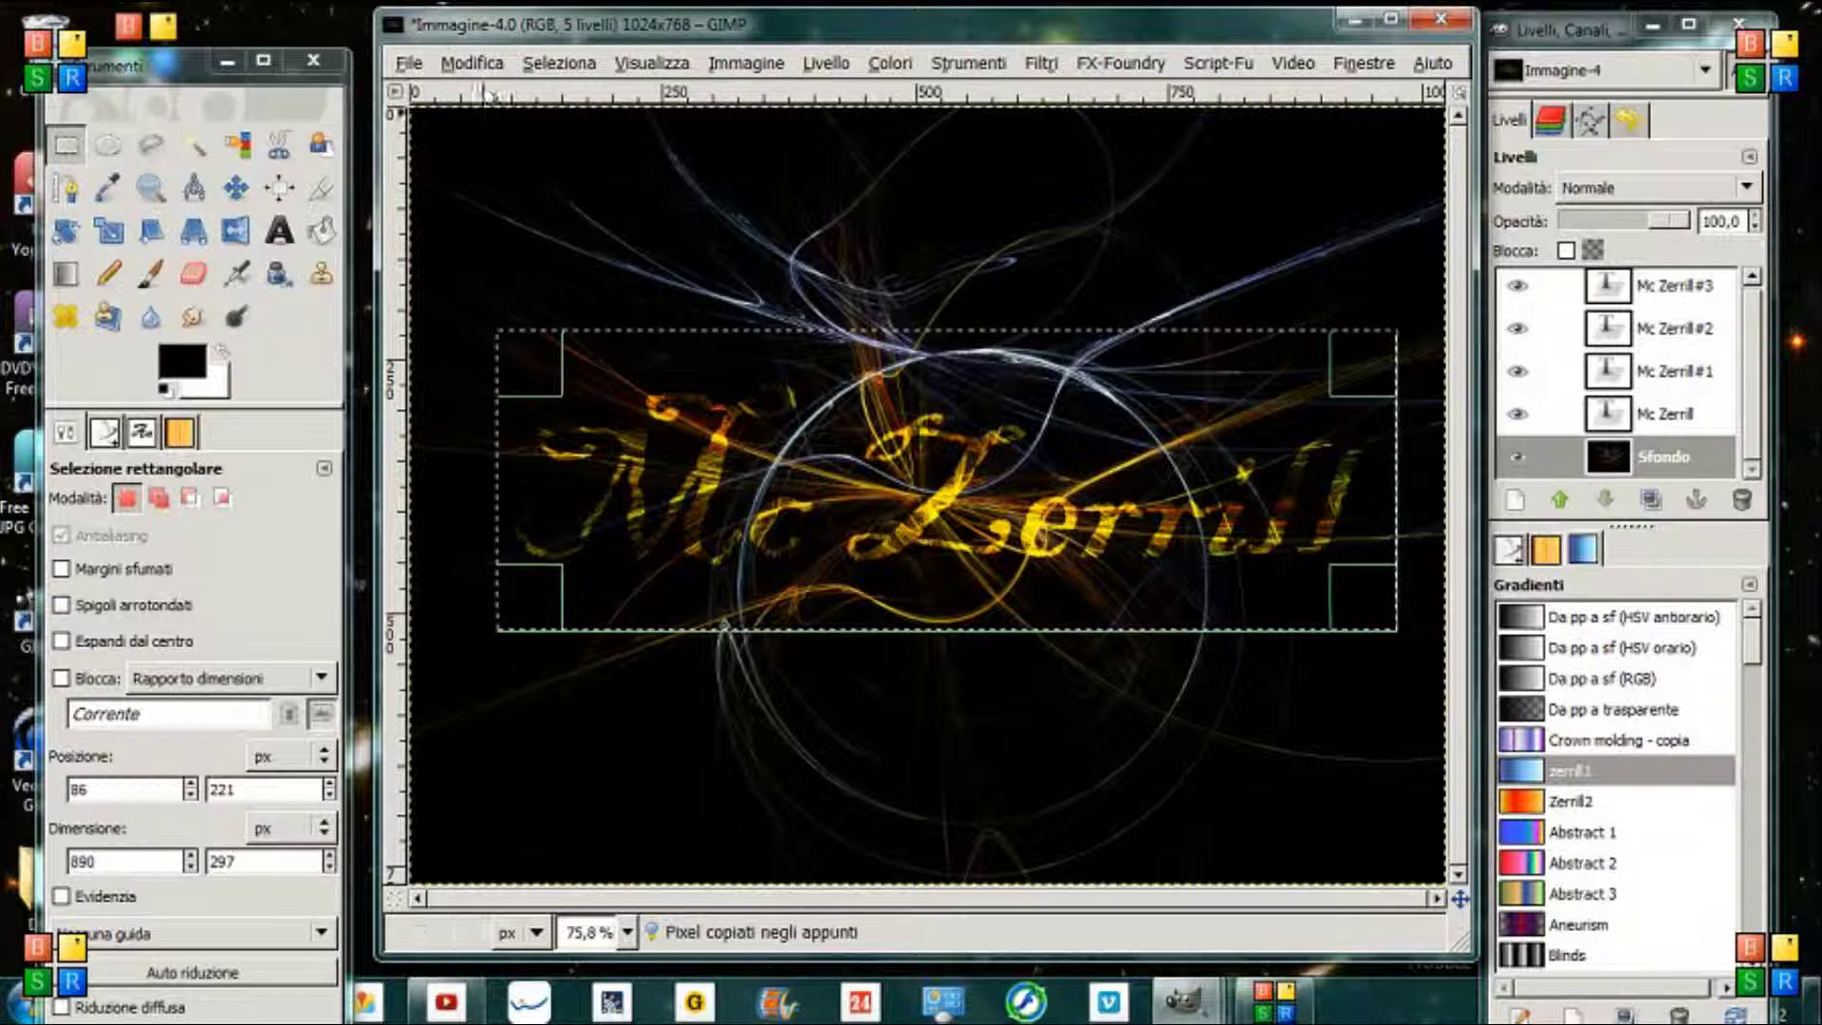
click(472, 62)
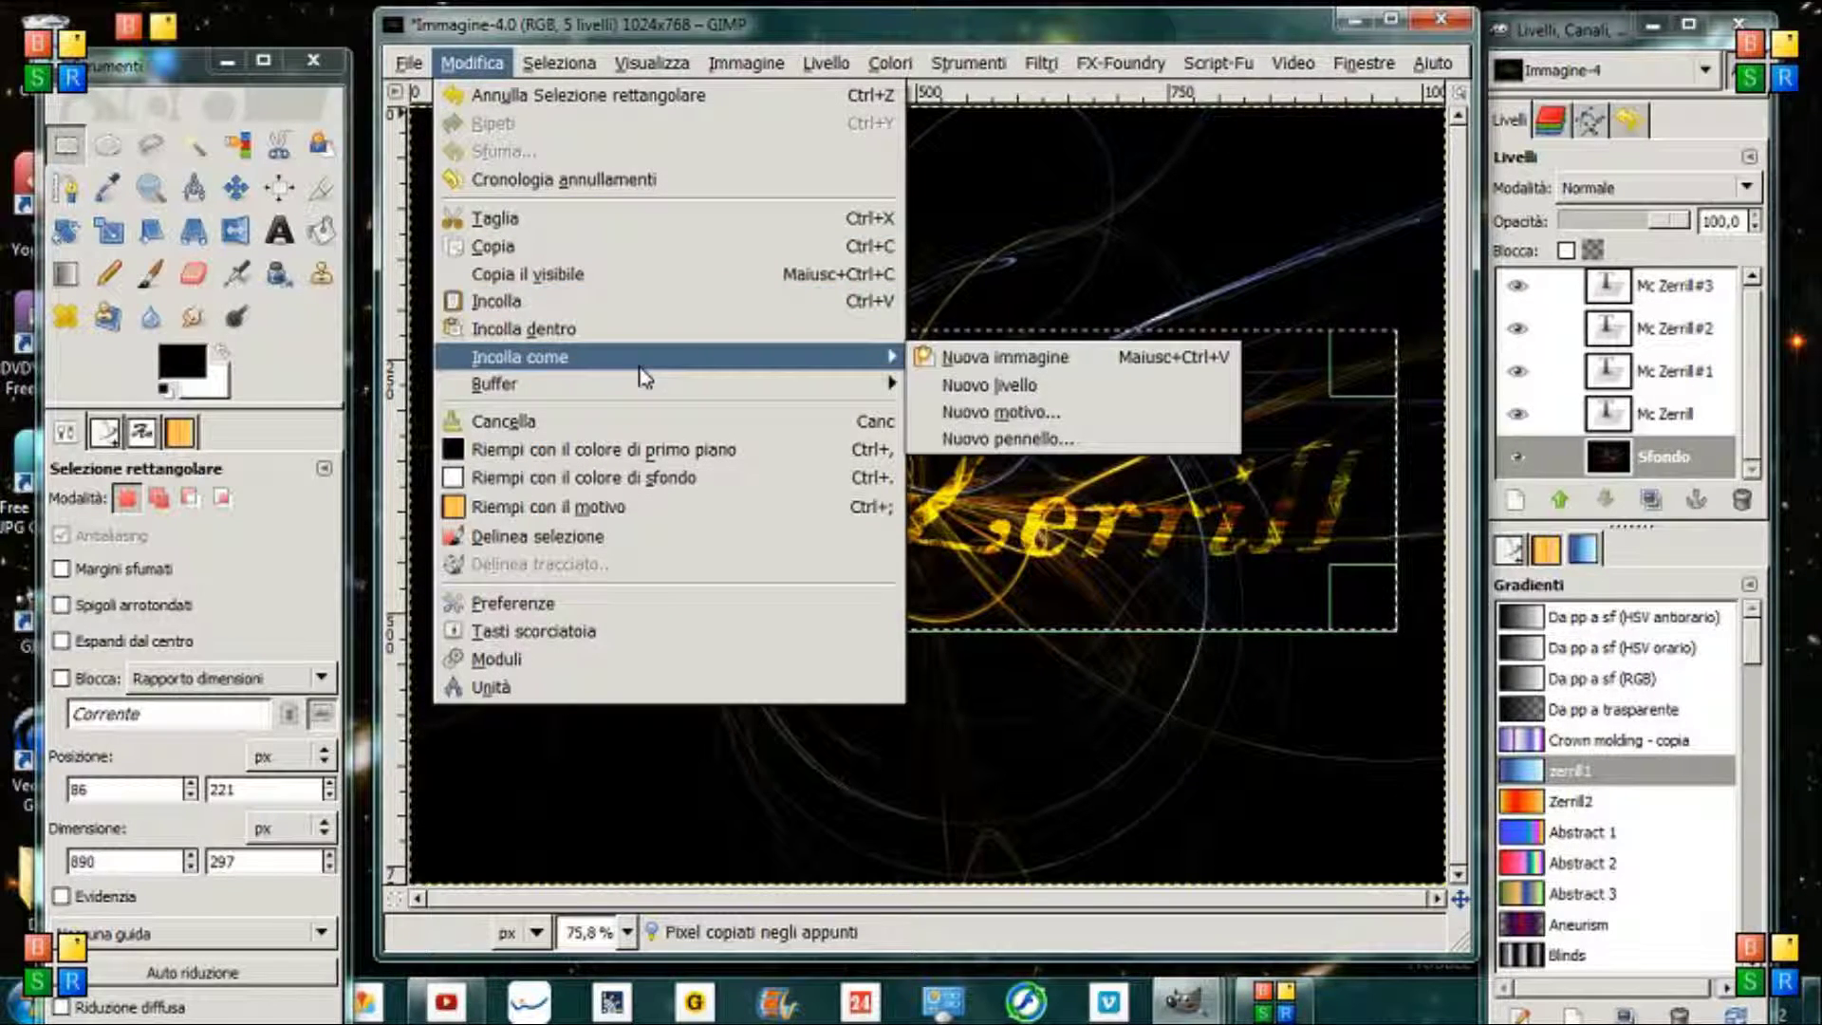
mouse_move(520, 355)
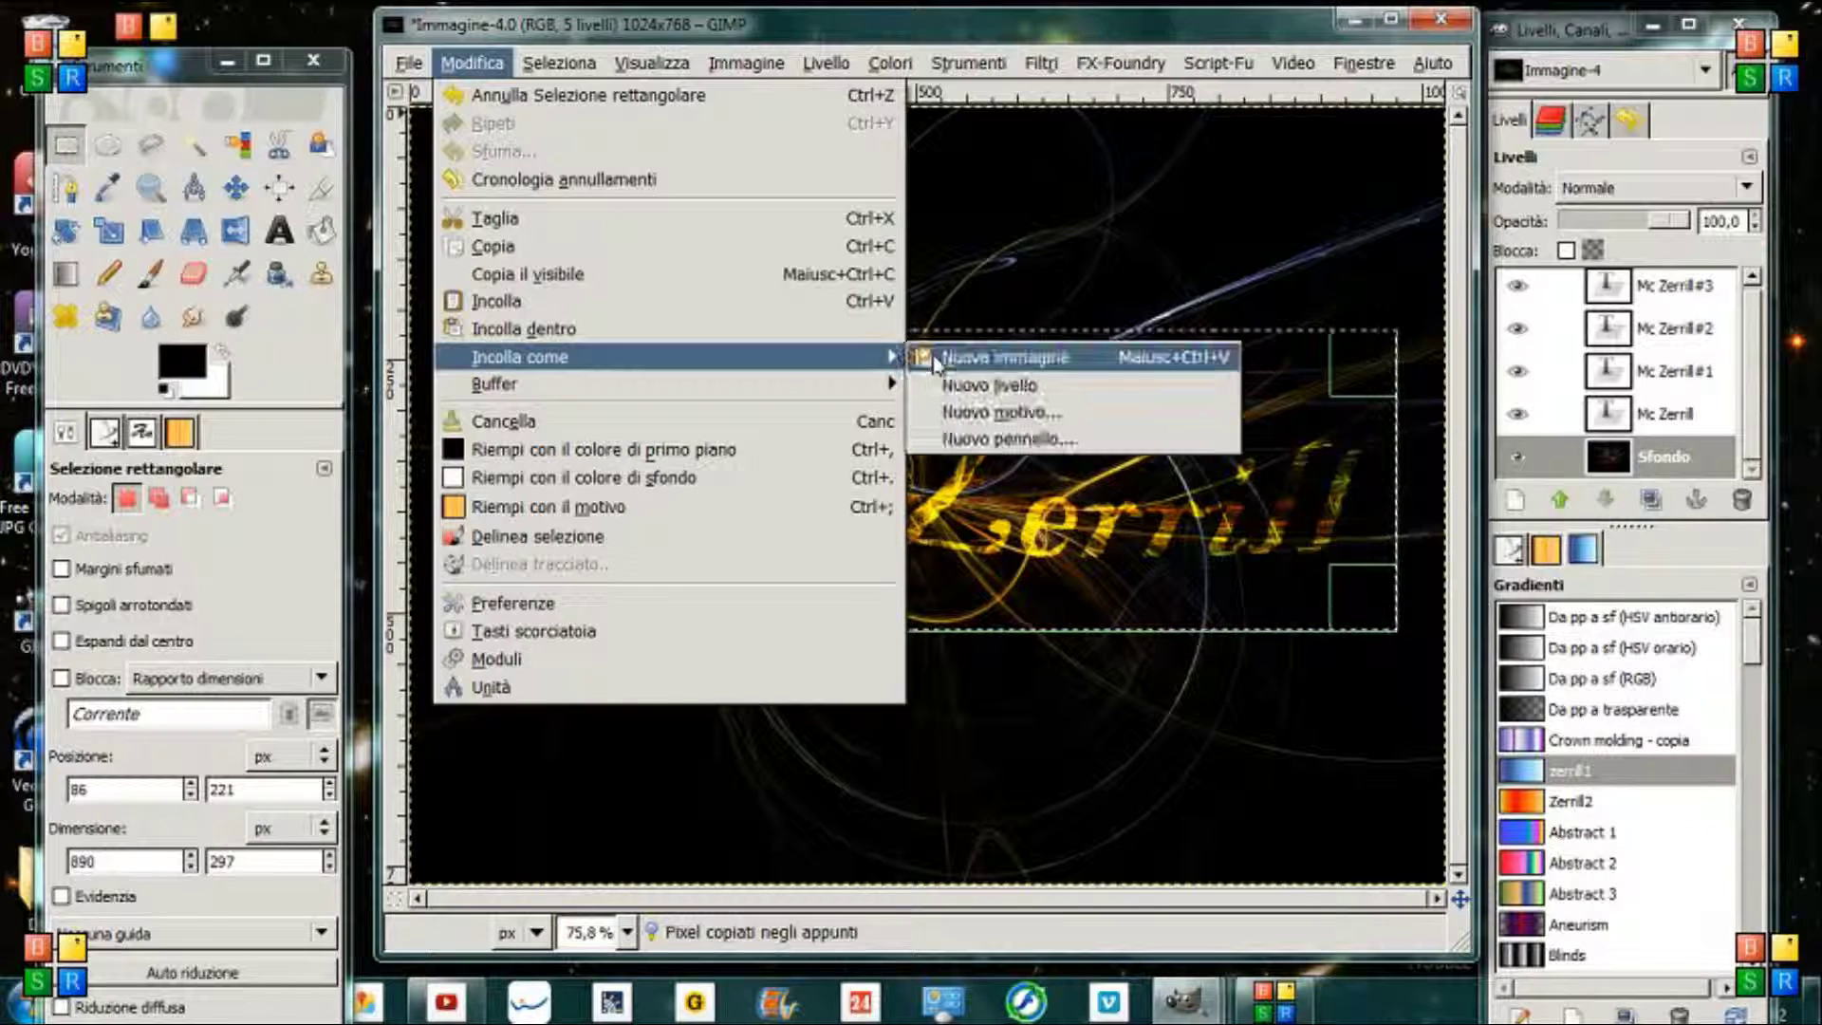
click(931, 356)
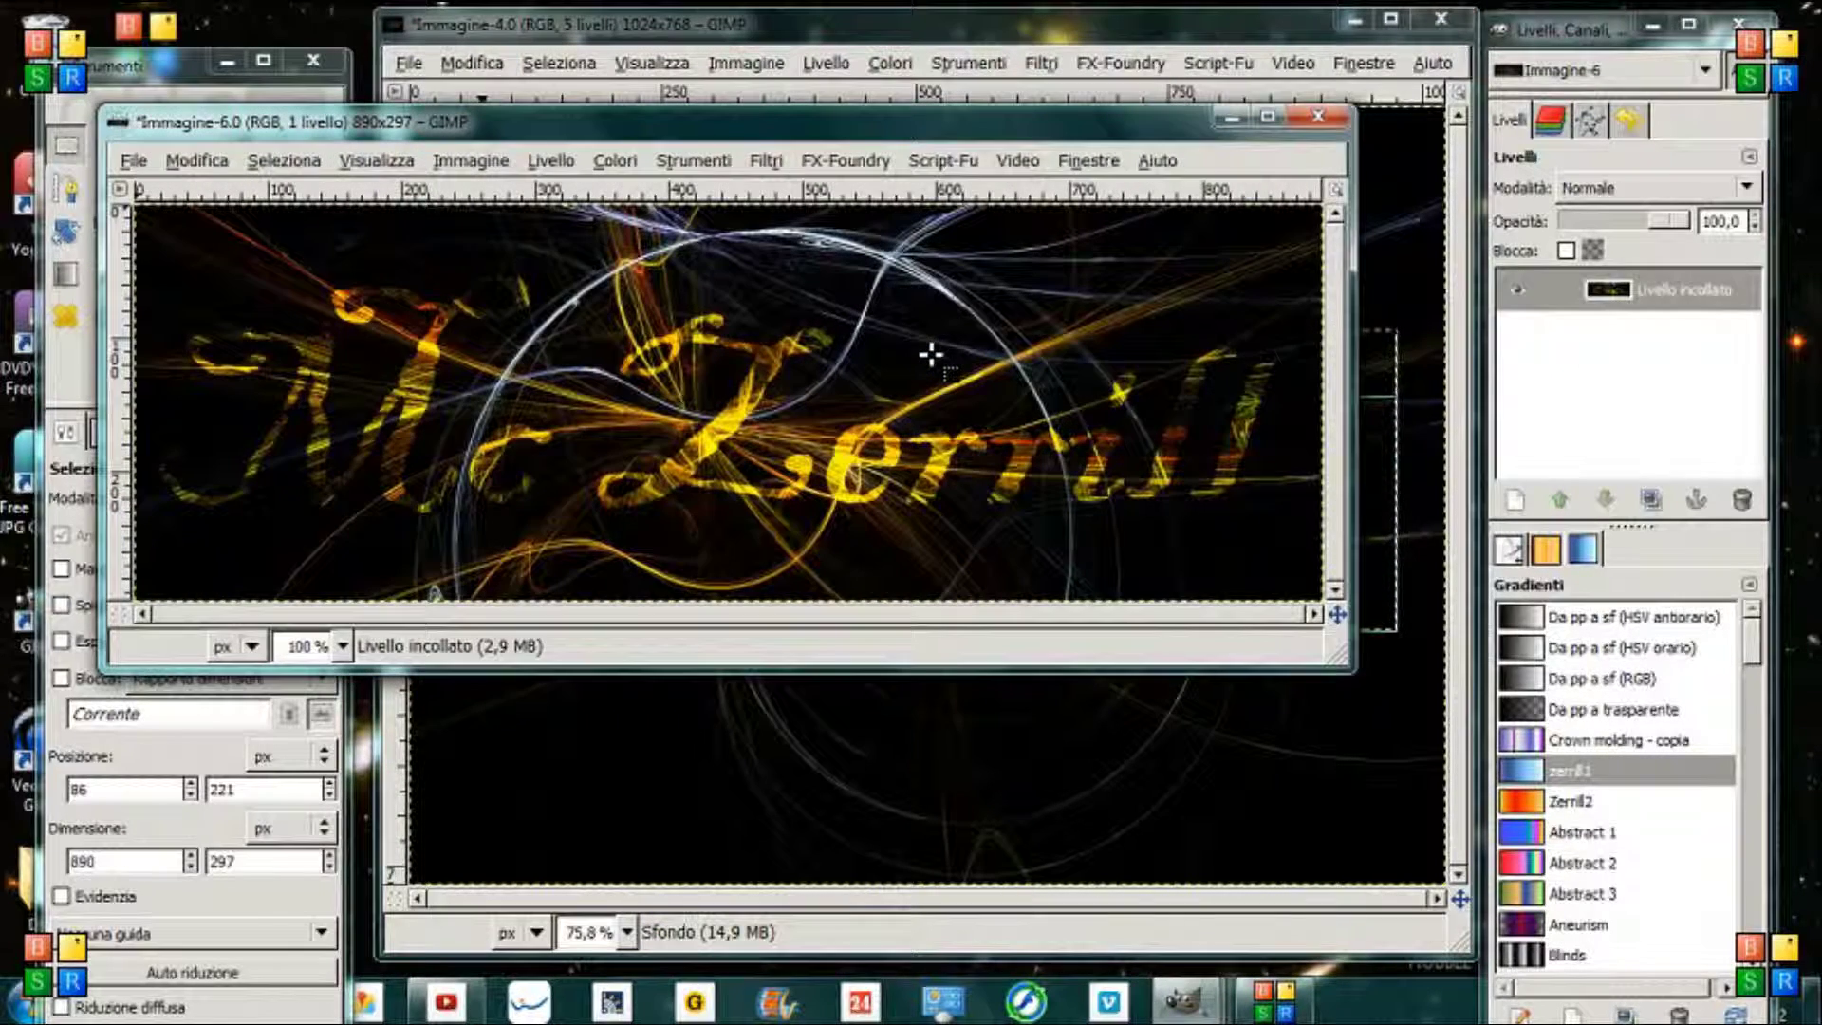
drag(883, 140, 1063, 172)
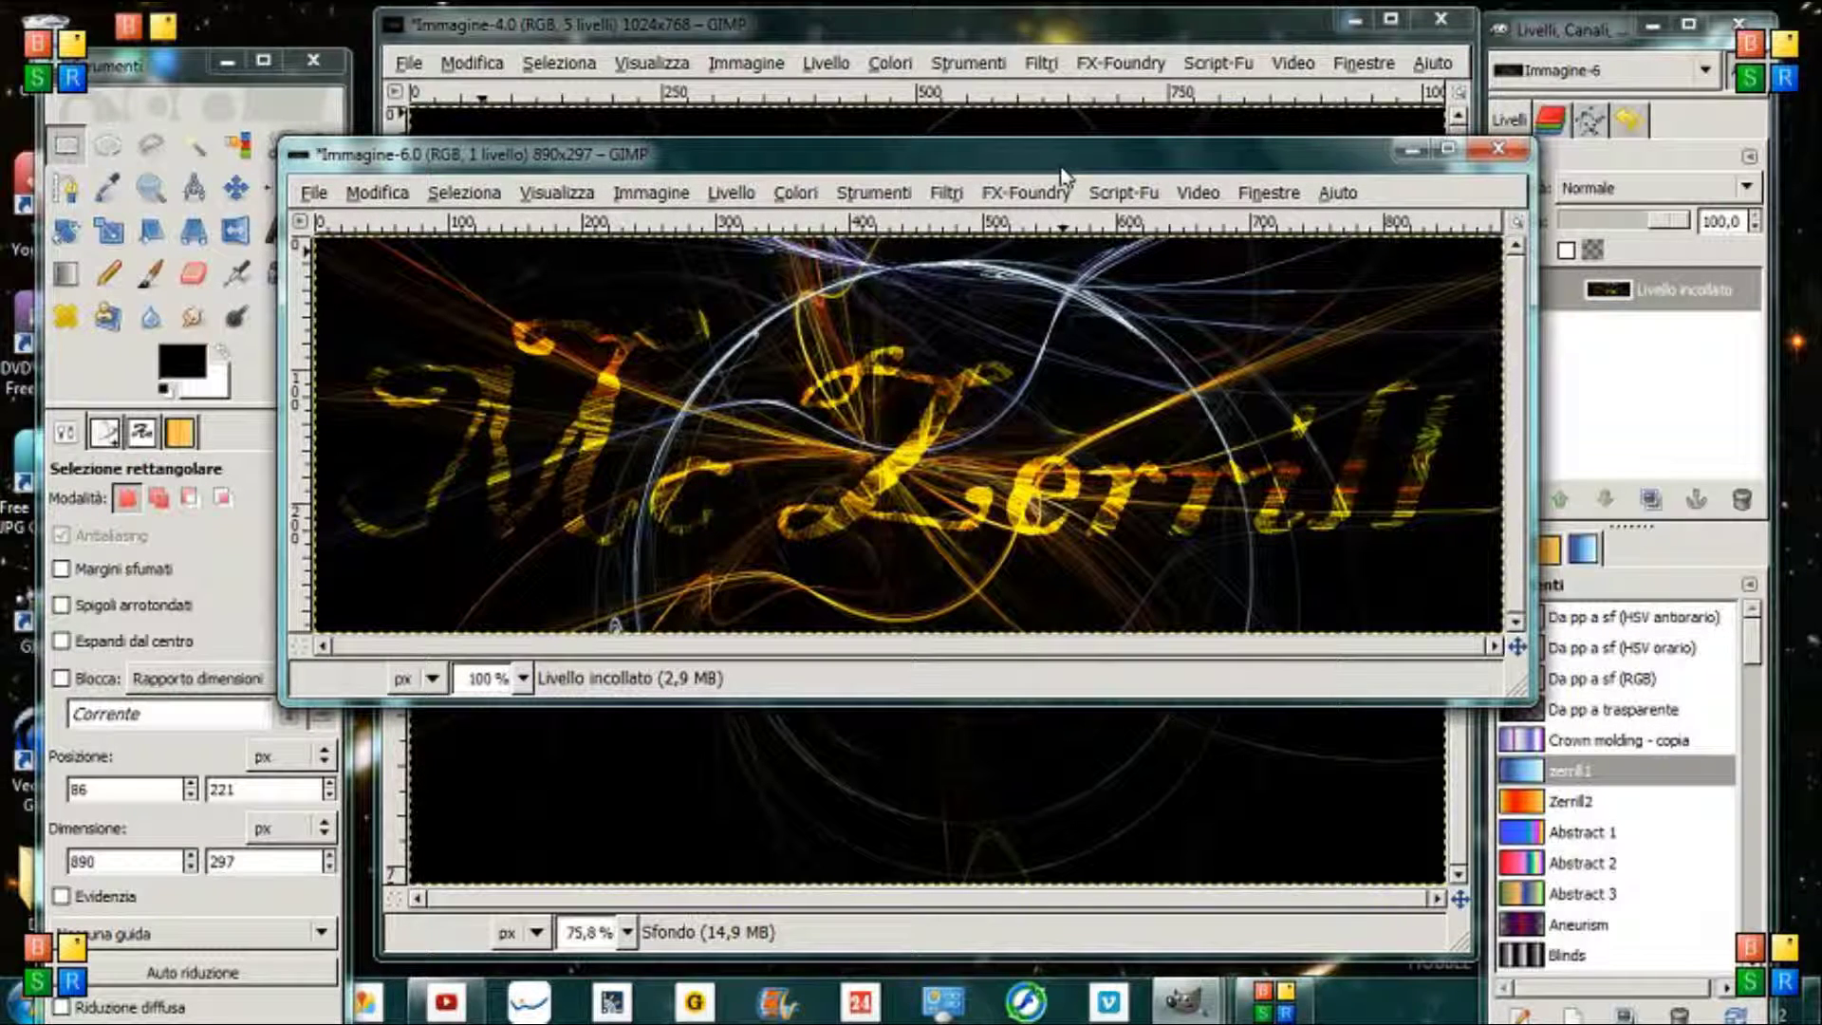
drag(1063, 173, 1084, 180)
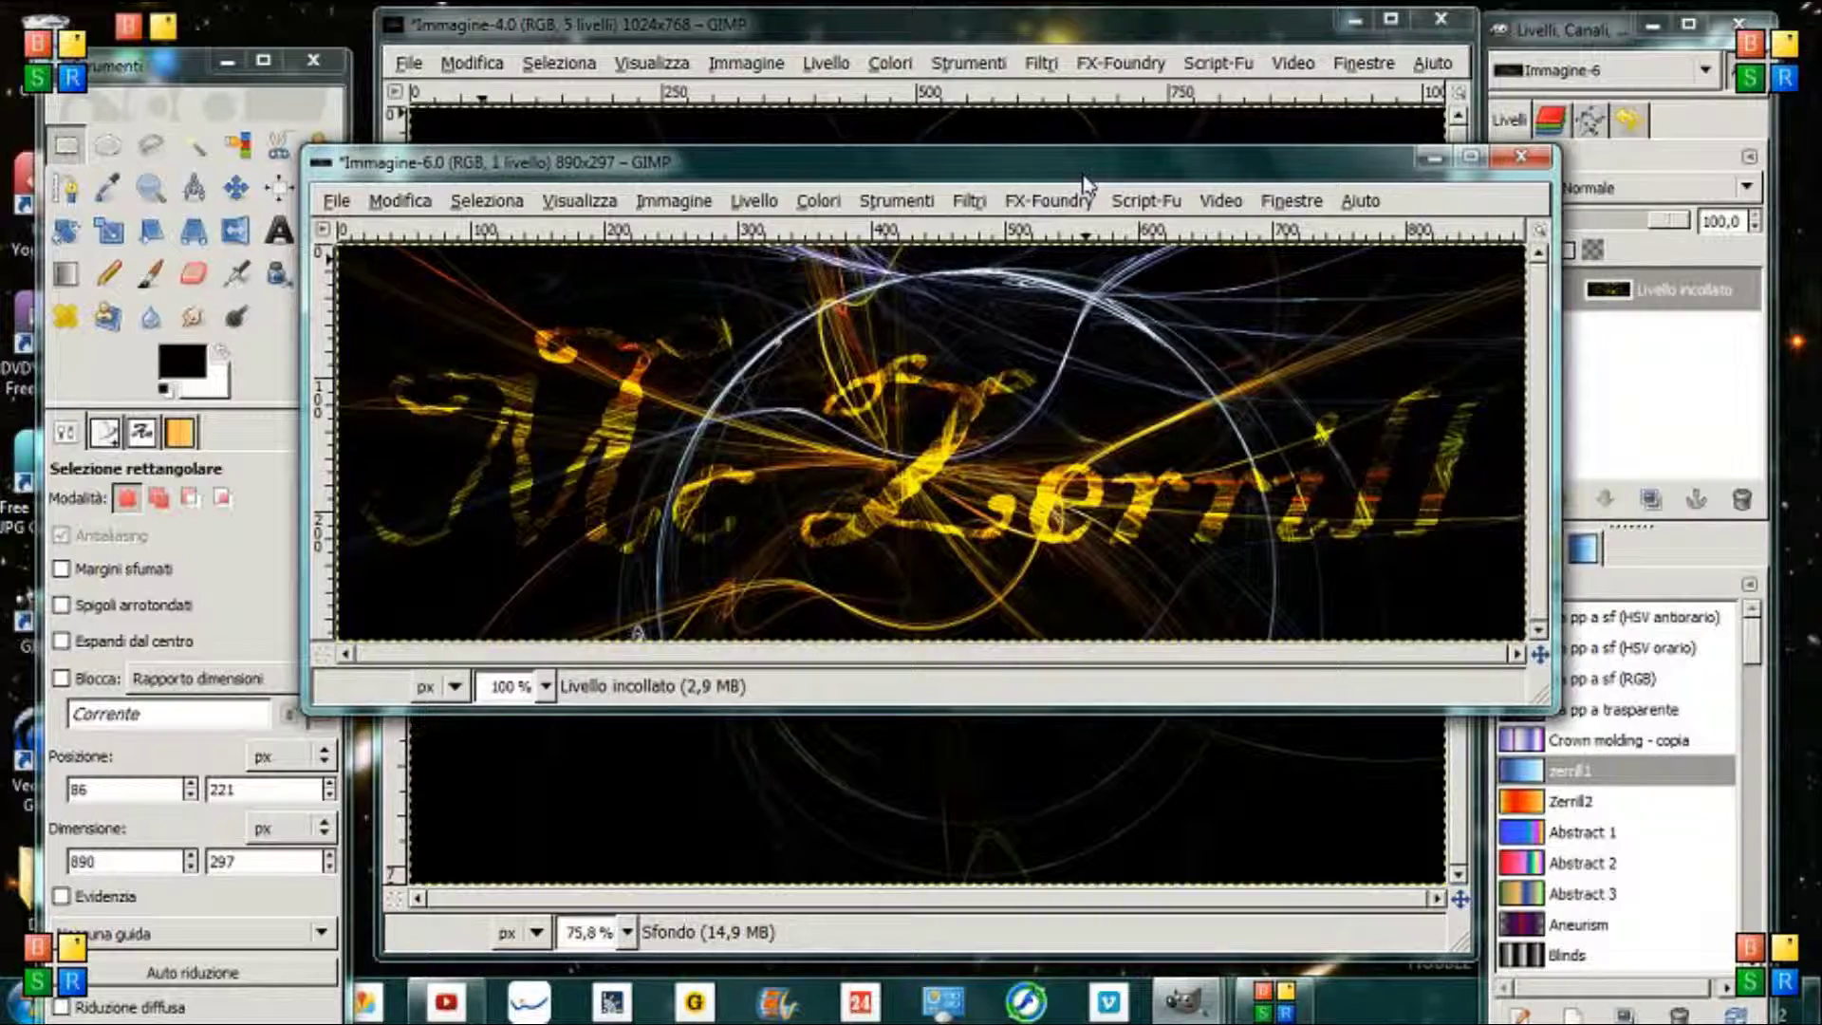